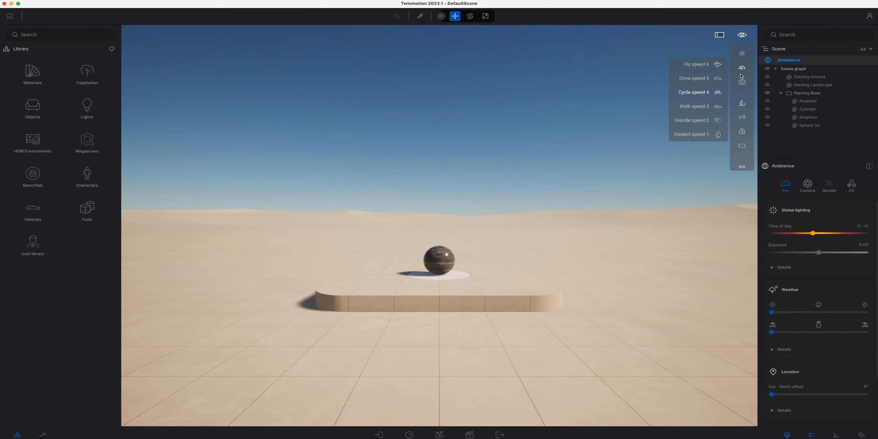
mouse_move(743, 83)
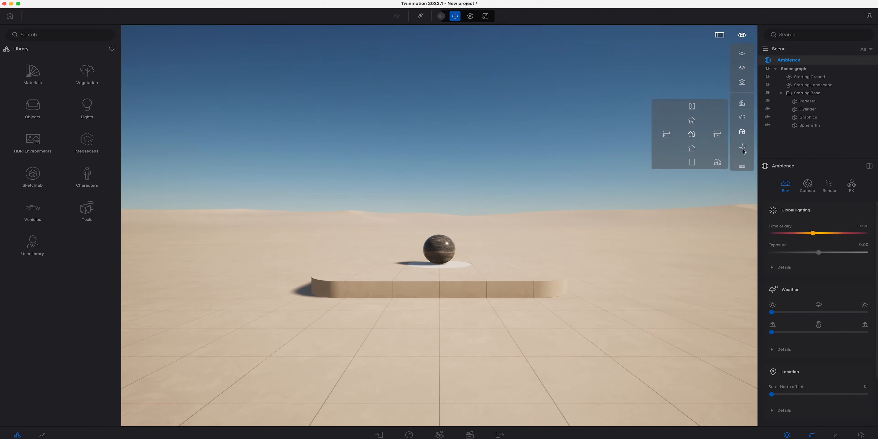
mouse_move(742, 167)
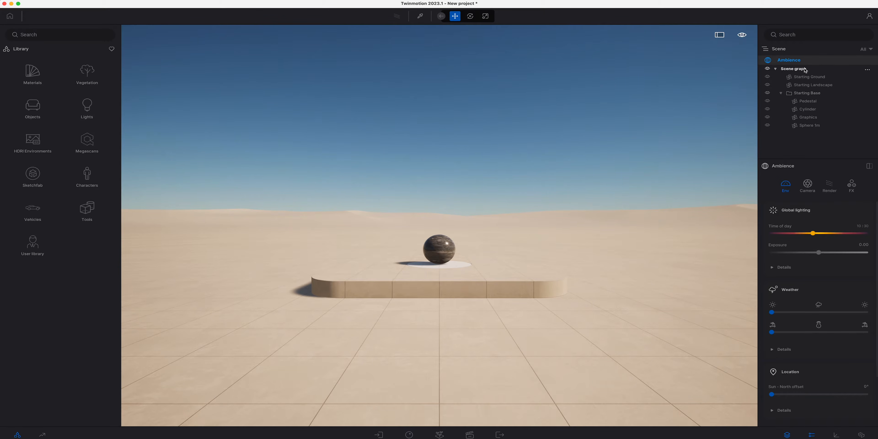
Step: Hide and show again the whole scene graph, and do the same for the Starting Ground
left_click(768, 68)
left_click(767, 69)
left_click(768, 78)
left_click(767, 77)
Step: Delete the Starting Landscape from the scene and undo the deletion
left_click(814, 88)
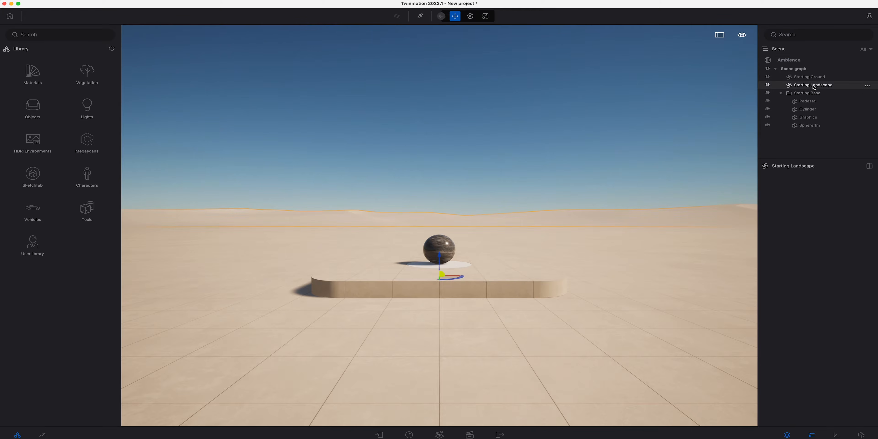
key("Delete")
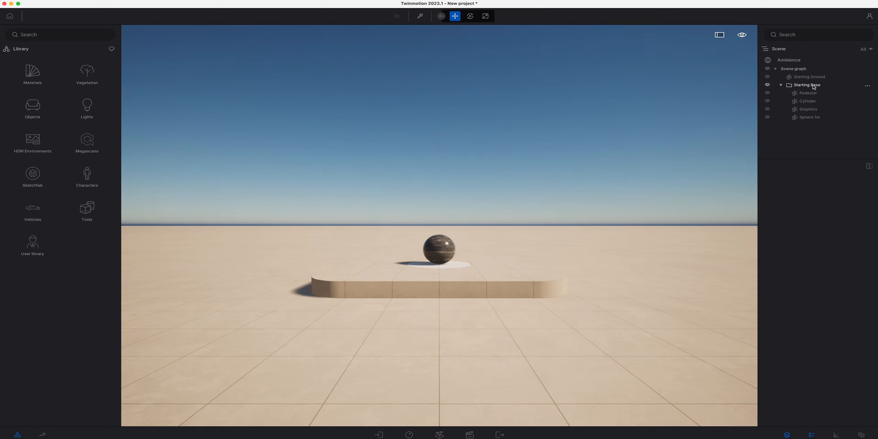
key("super+z")
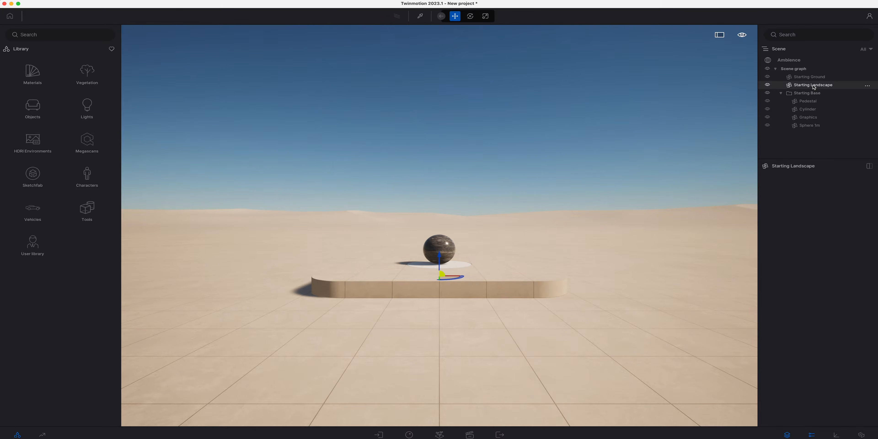
Step: Pick the material of the sphere on the pedestal with the material picker and look through its properties
left_click(420, 17)
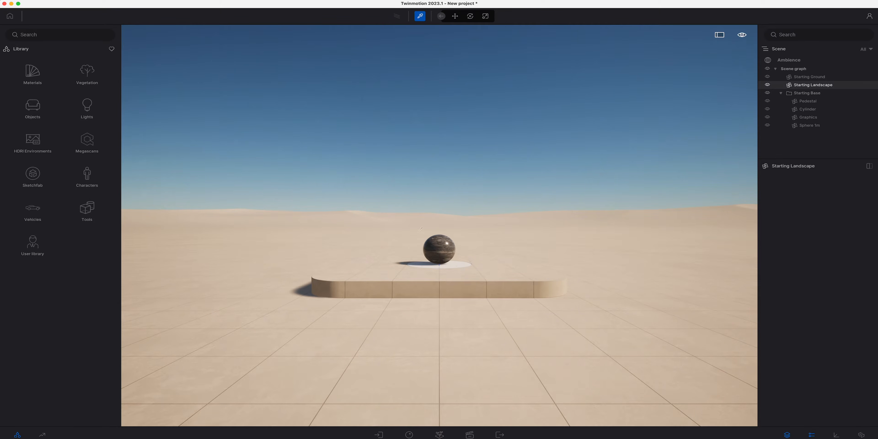
left_click(436, 246)
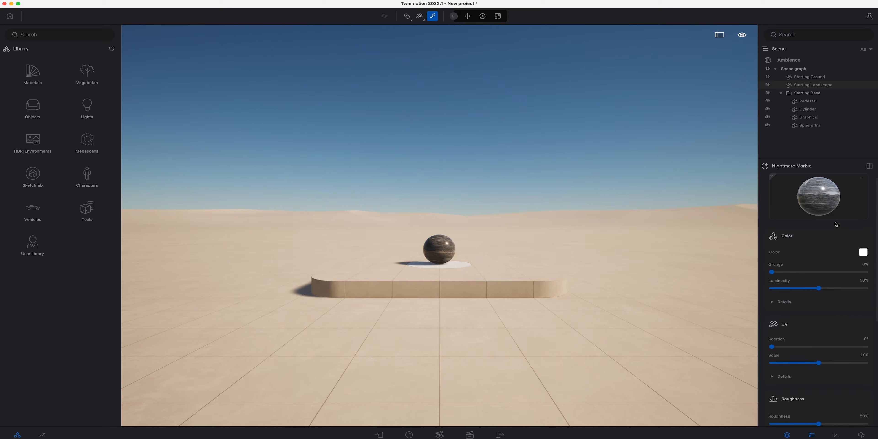
scroll(812, 253, "down", 2)
scroll(813, 253, "down", 8)
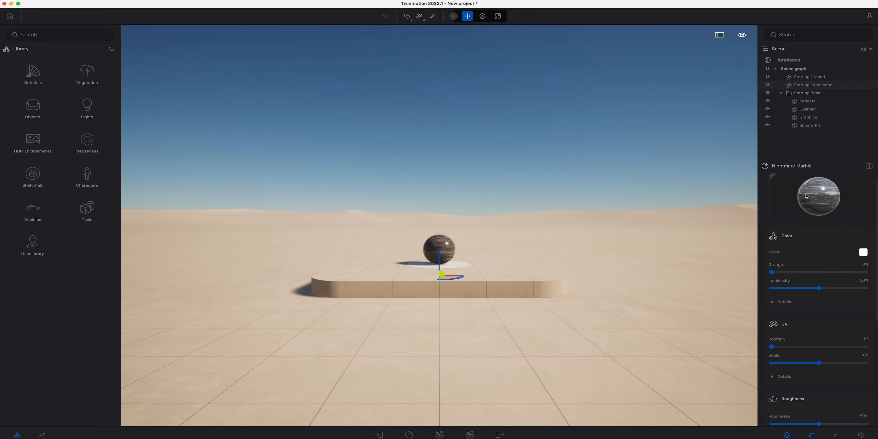
Step: View the color picker for the Nightmare Marble material and close it without changing the color
left_click(863, 253)
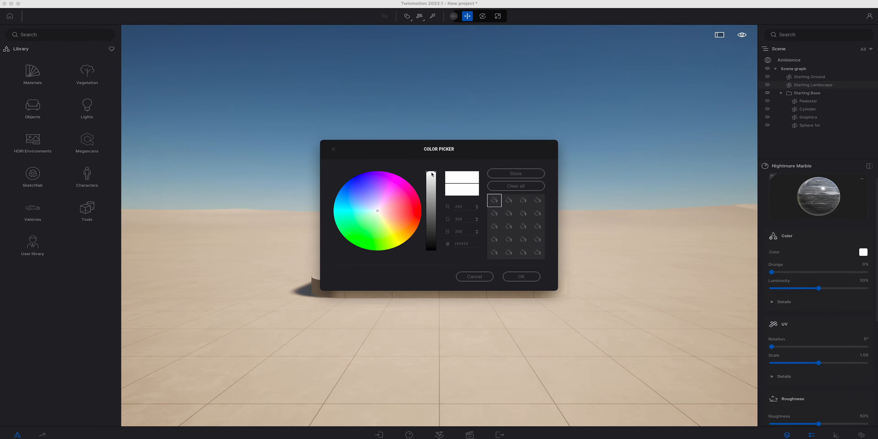
left_click_drag(426, 152, 600, 91)
left_click_drag(554, 156, 605, 110)
mouse_move(559, 146)
left_mouse_down()
mouse_move(544, 136)
mouse_move(550, 154)
mouse_move(567, 147)
mouse_move(555, 165)
mouse_move(549, 139)
mouse_move(569, 147)
mouse_move(551, 143)
mouse_move(556, 148)
left_mouse_up()
left_click(654, 216)
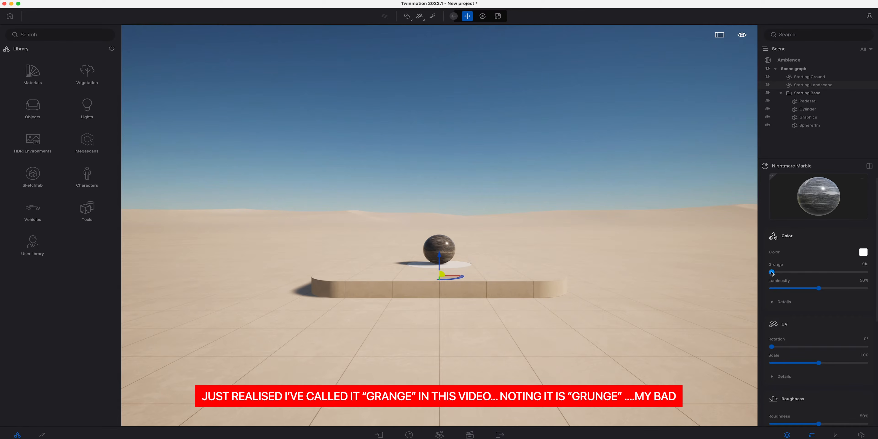
Step: Move in close to the marble sphere and try out the Grunge amount, returning it to 0%
mouse_move(772, 272)
left_mouse_down()
mouse_move(834, 272)
mouse_move(766, 276)
left_mouse_up()
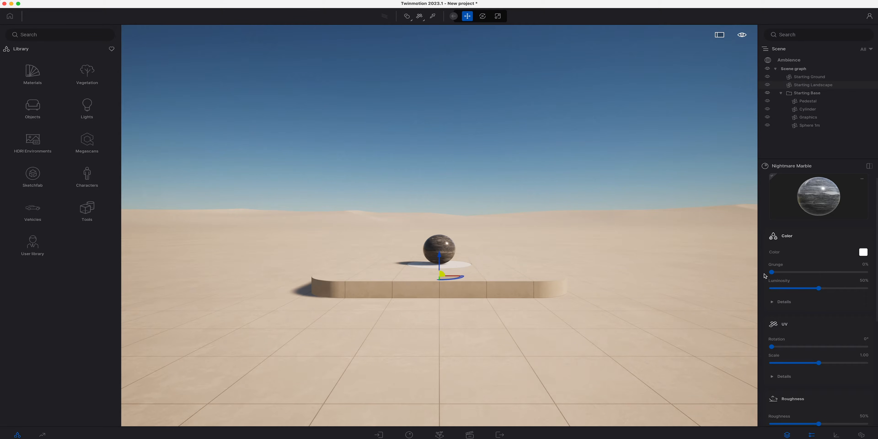
key("w")
key("s")
key("d")
key("a")
key("w")
key("w")
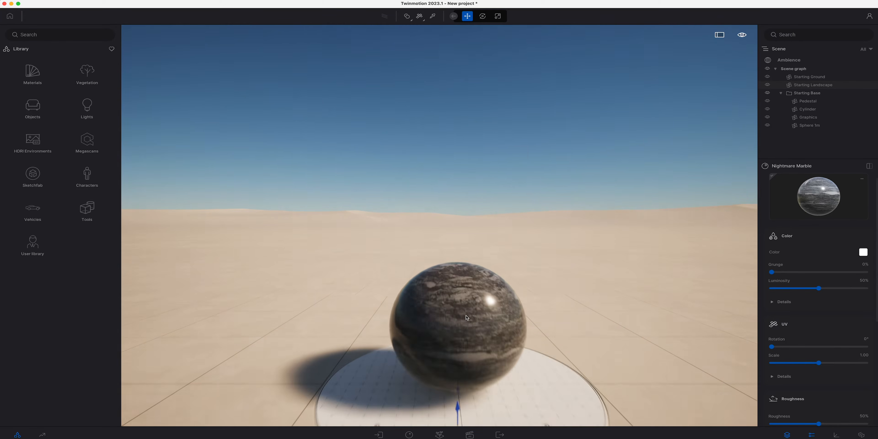
key("e")
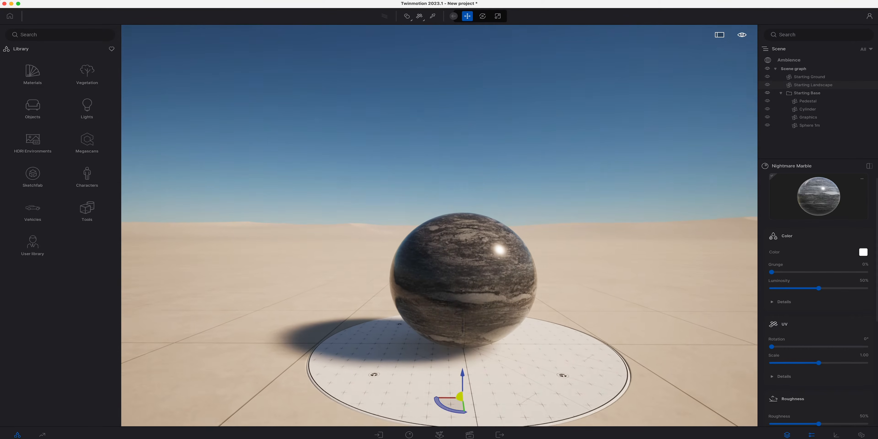
key("q")
key("w")
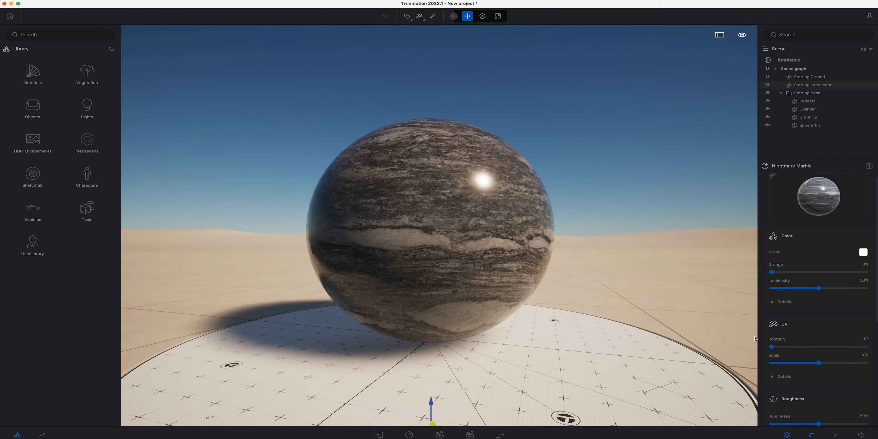
left_click_drag(772, 273, 741, 277)
Step: Apply the Bare concrete 01 library material to the sphere with Grunge at 100%, and undo both changes
left_click(38, 75)
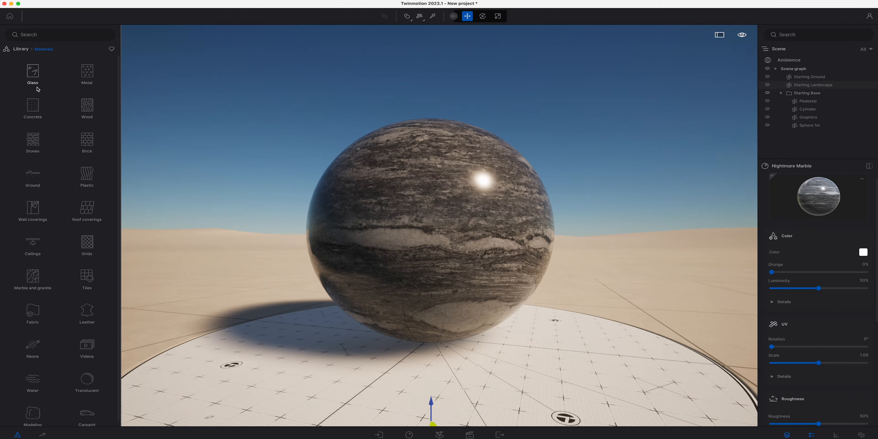
left_click(33, 106)
left_click_drag(33, 68, 457, 242)
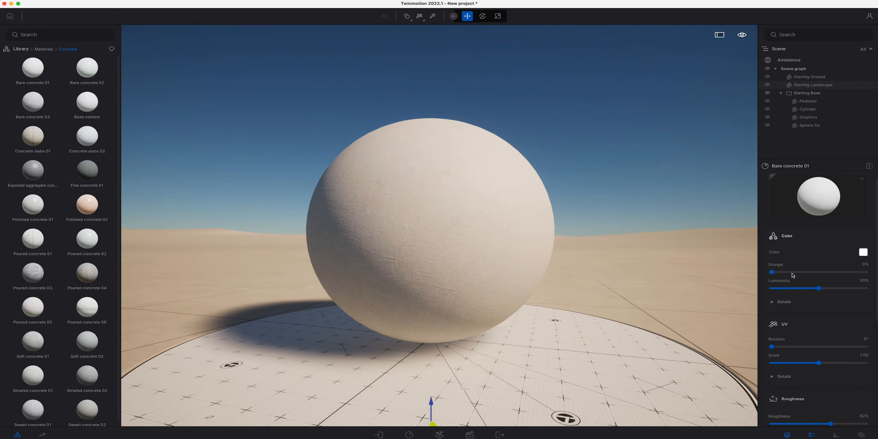
left_click_drag(781, 272, 867, 273)
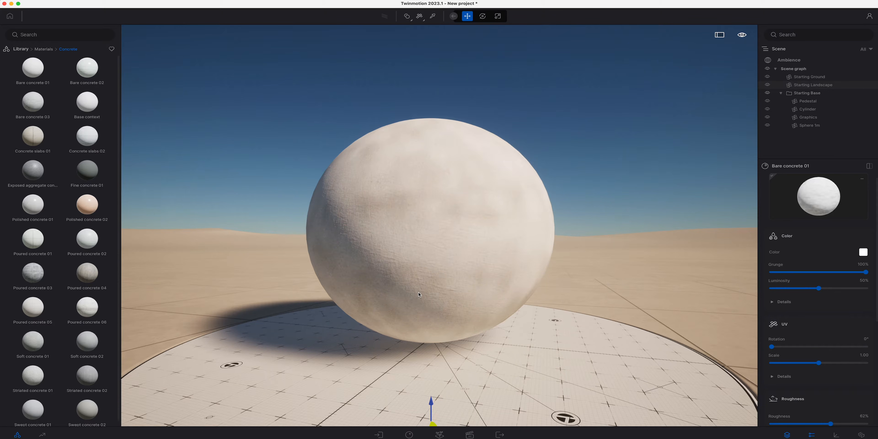
key("super+z")
key("super+z")
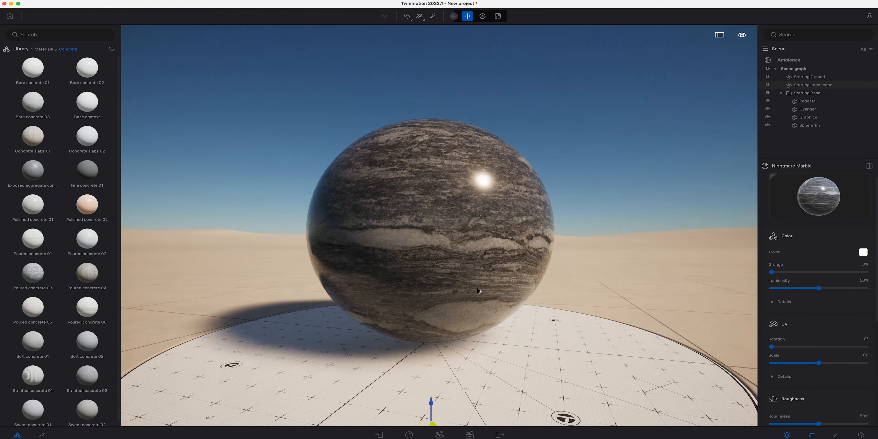
Step: Raise the marble's Luminosity to 100% and set it back to 50%
left_click_drag(819, 289, 876, 288)
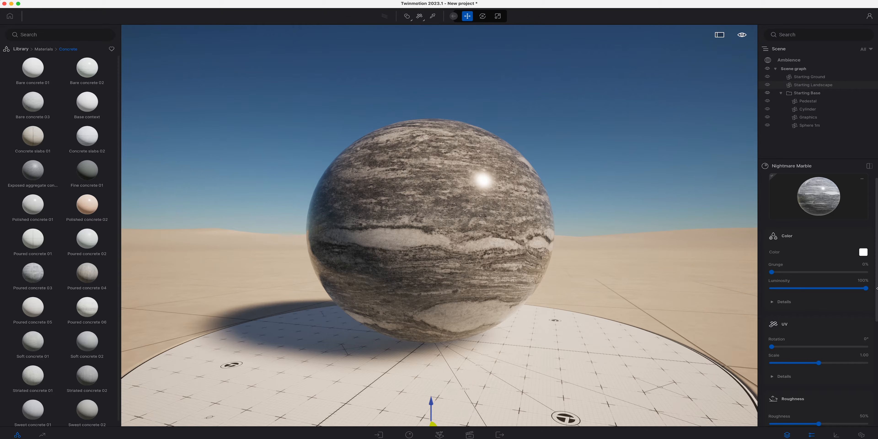
left_click(863, 280)
type("50")
key("Return")
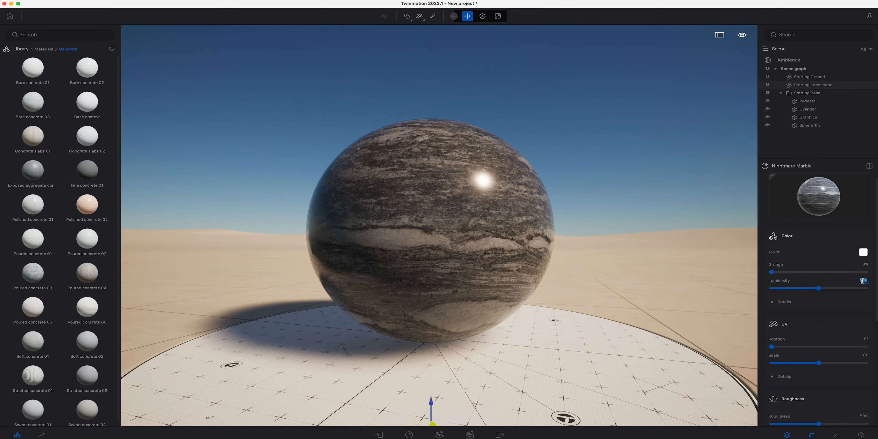
Step: Expand the marble's color details, browse for a replacement texture file, and cancel the file selection
left_click(835, 302)
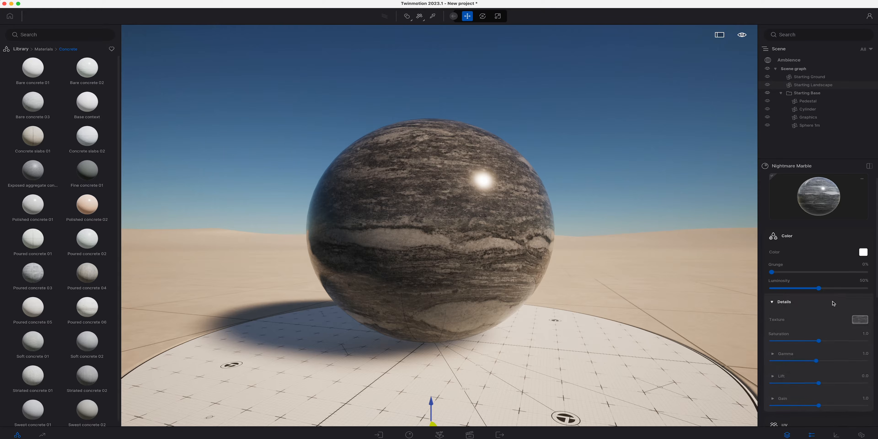
scroll(837, 304, "down", 2)
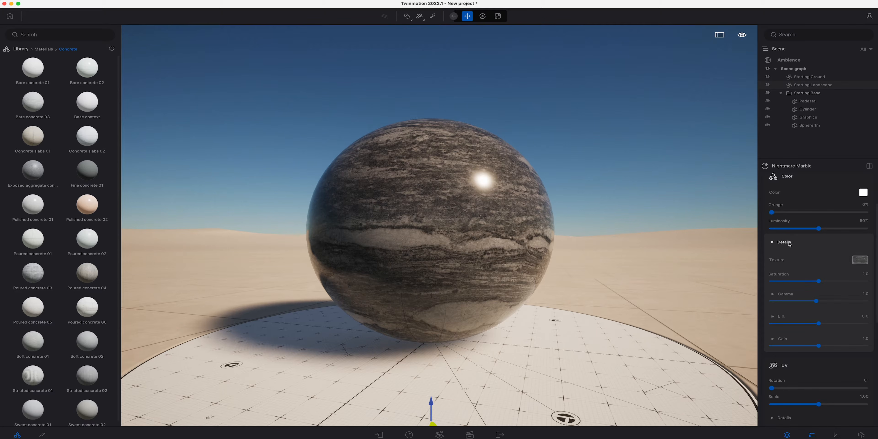
left_click(860, 260)
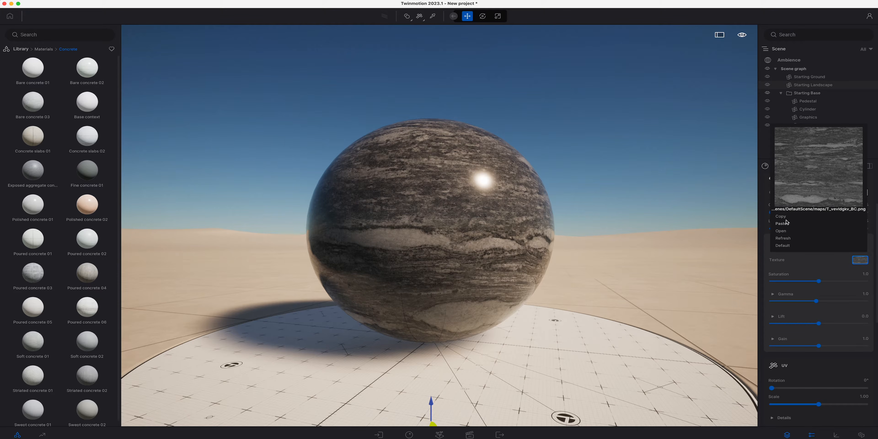
left_click(786, 233)
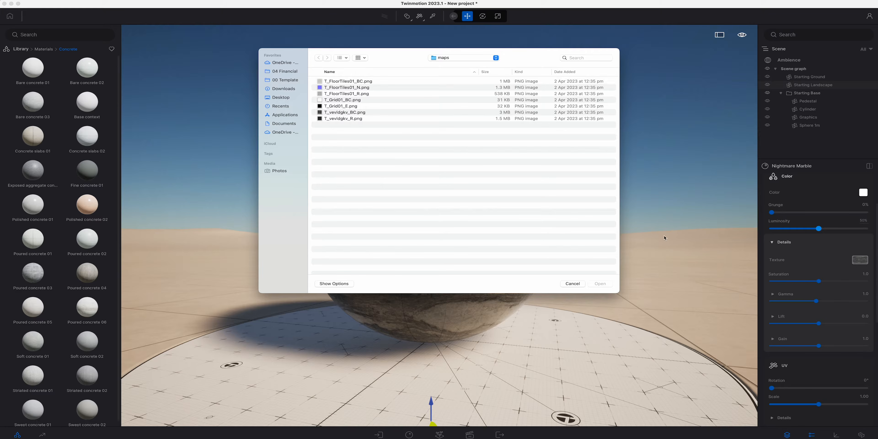
key("Escape")
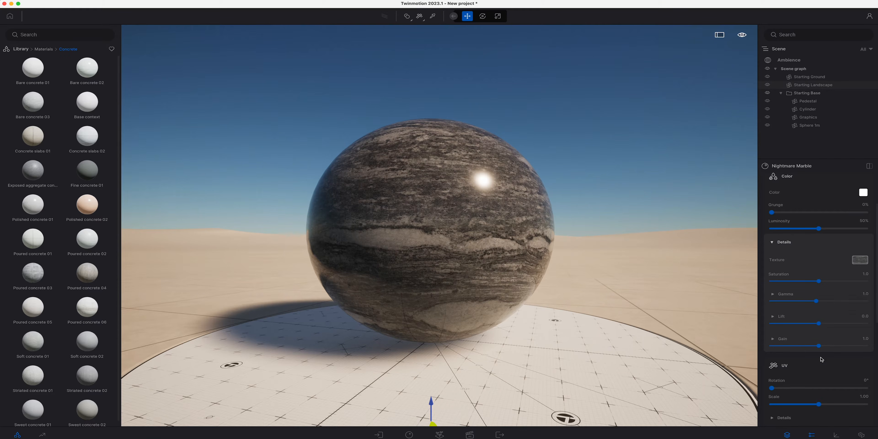
Step: Try out the Saturation and Gamma of the marble's color and collapse the color details
left_click(821, 281)
mouse_move(816, 300)
left_mouse_down()
mouse_move(760, 302)
mouse_move(827, 301)
mouse_move(813, 301)
left_mouse_up()
left_click(781, 242)
Step: Try out the marble's UV Rotation and Scale, returning them to 0° and 1.00
scroll(795, 254, "down", 1)
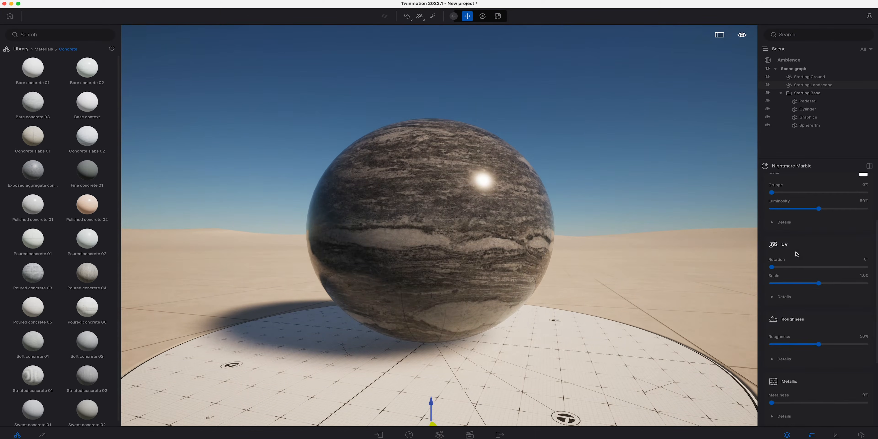
mouse_move(773, 267)
left_mouse_down()
mouse_move(803, 266)
mouse_move(760, 266)
left_mouse_up()
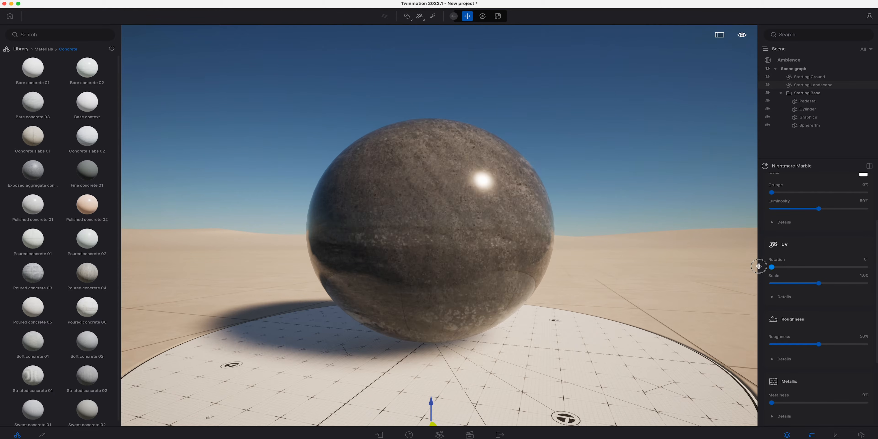
mouse_move(821, 284)
left_mouse_down()
mouse_move(834, 284)
mouse_move(820, 284)
left_mouse_up()
Step: Animate the marble texture with the UV Speed X, return it to 0.00, and collapse the UV details
left_click(790, 299)
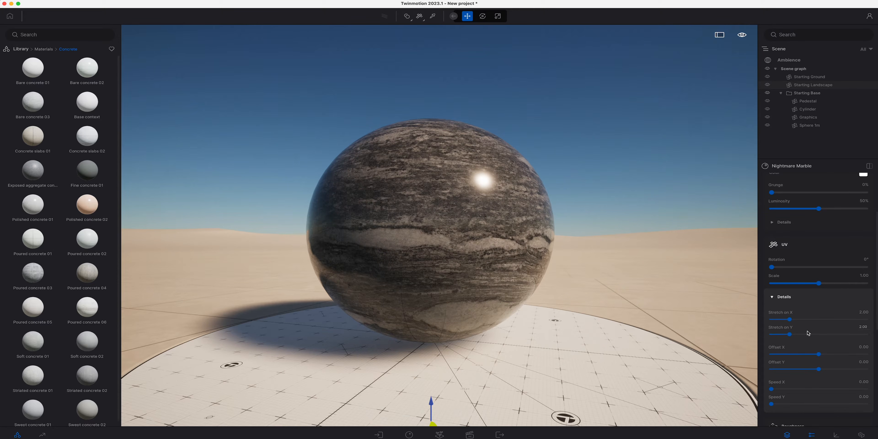
scroll(809, 338, "down", 1)
left_click(773, 379)
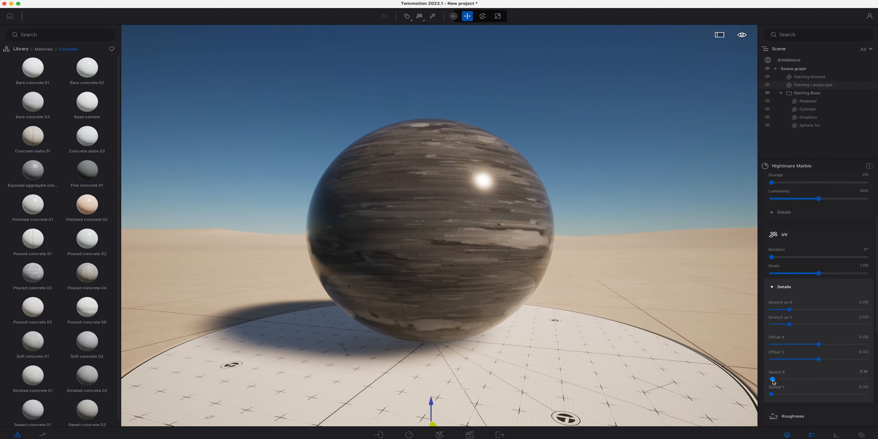
left_click_drag(773, 381, 756, 386)
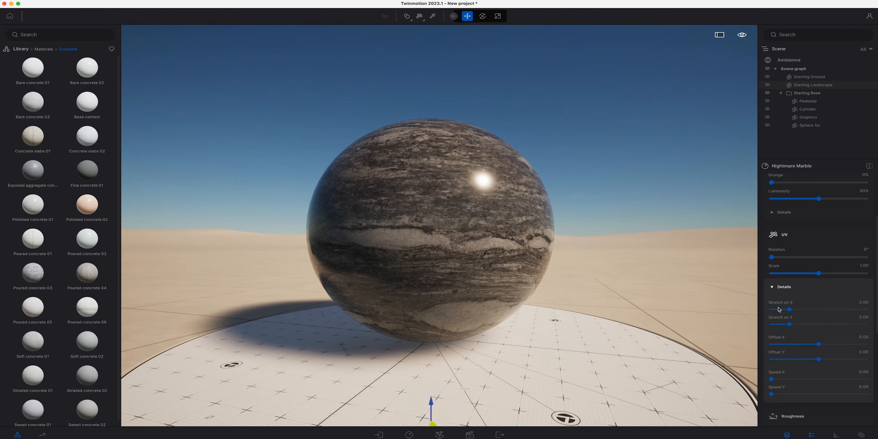
left_click(785, 287)
Step: Set the marble's Roughness to 49% and try out its Metalness, returning it to 0%
mouse_move(819, 295)
left_mouse_down()
mouse_move(764, 294)
mouse_move(869, 294)
mouse_move(818, 295)
left_mouse_up()
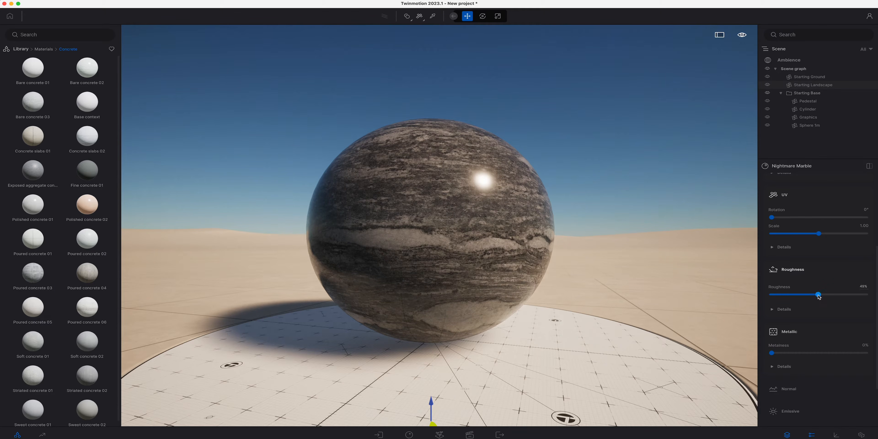
scroll(817, 303, "down", 3)
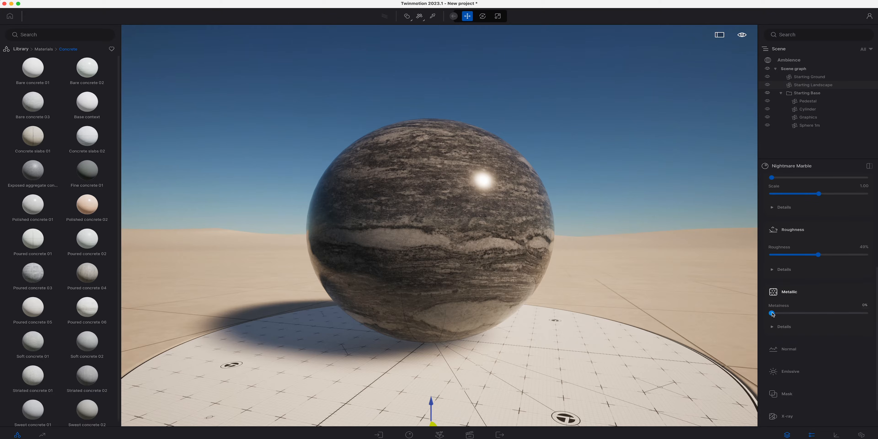
left_click_drag(772, 313, 700, 322)
Step: Examine the Roughness and Metallic details of the marble, including the roughness texture map
scroll(703, 330, "down", 5)
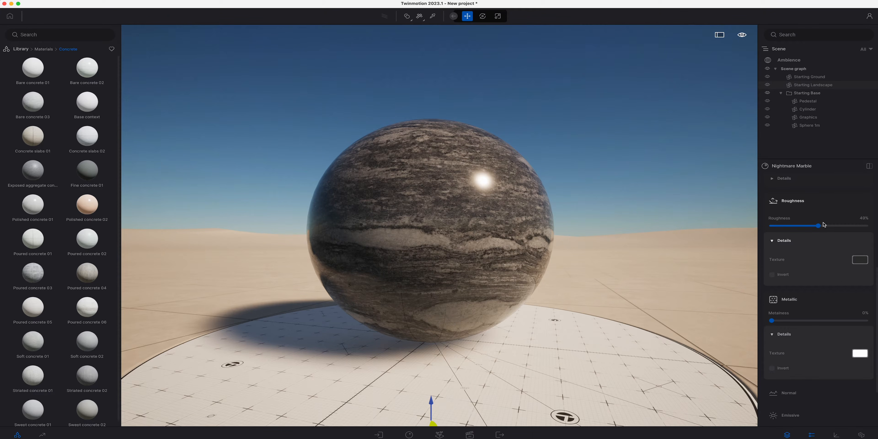
right_click(860, 259)
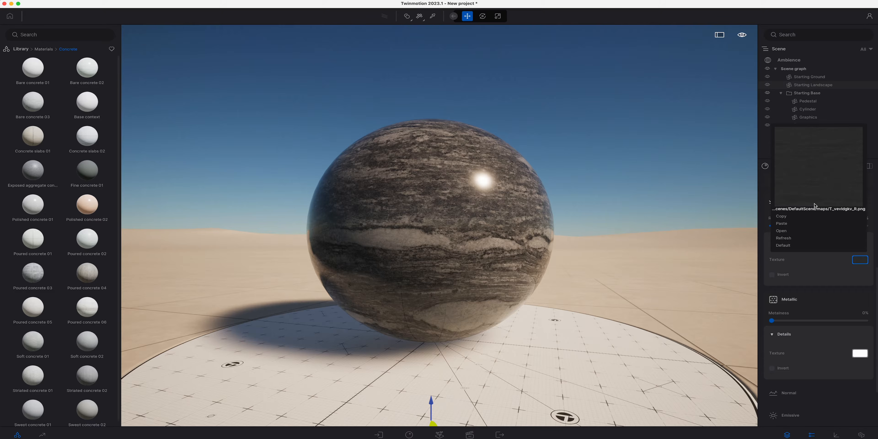
left_click(811, 227)
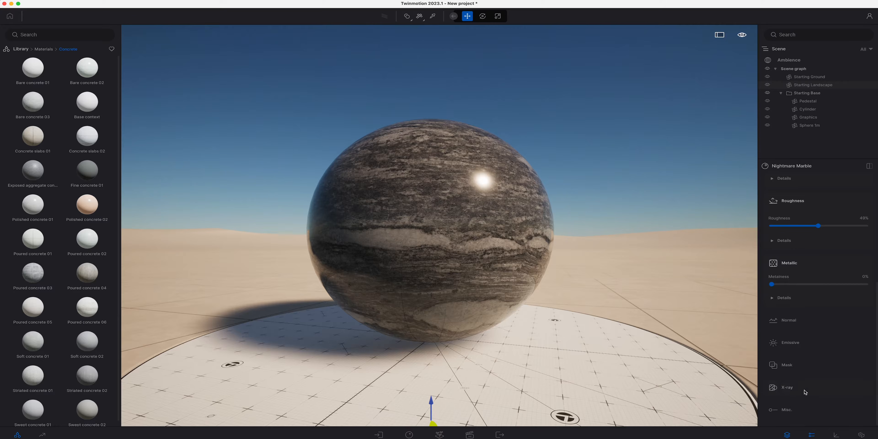
Step: Try out the X-ray effect on the marble material, turning it off again, and expand the Misc. settings
left_click(805, 389)
scroll(805, 385, "down", 2)
left_click(772, 340)
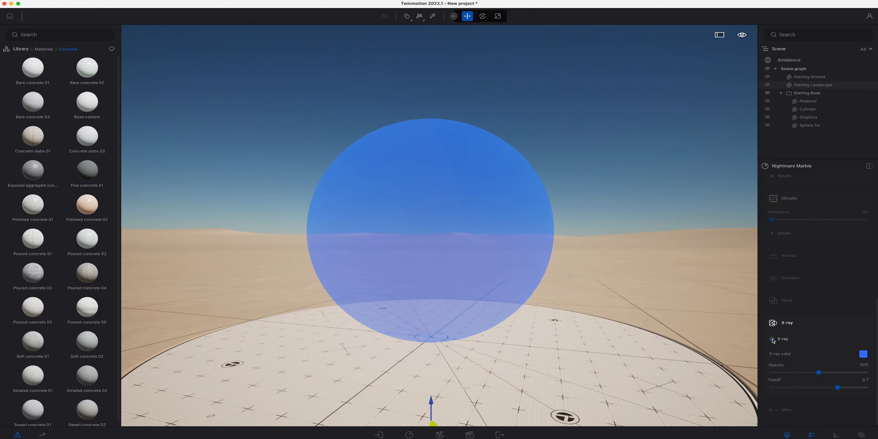
left_click(772, 339)
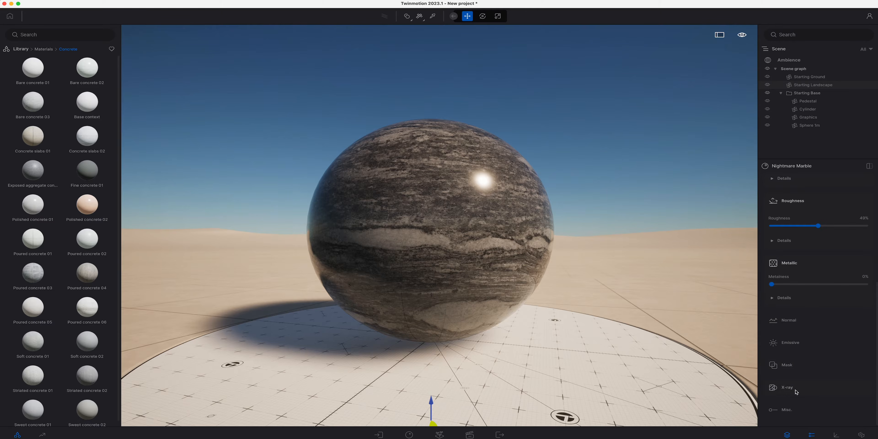
left_click(786, 410)
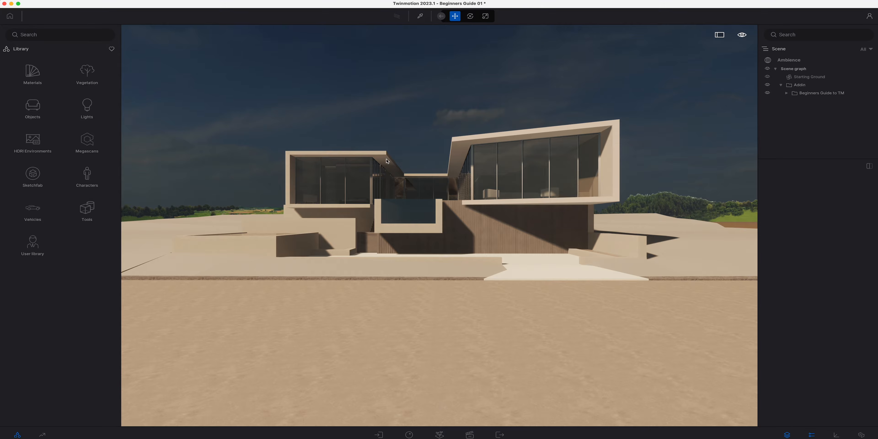
Step: Find the cloudy morning and afternoon skies among the HDRI environments and apply MoAf Cloudy 16 to the scene
left_click(29, 143)
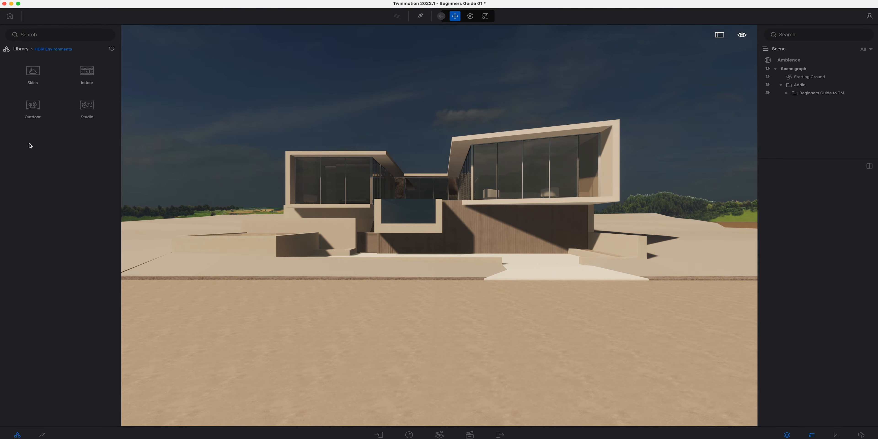
left_click(34, 74)
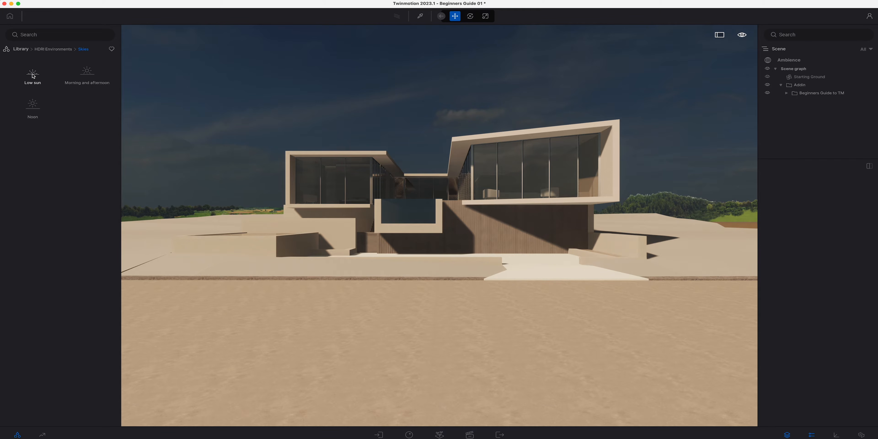
left_click(87, 72)
left_click(86, 72)
mouse_move(86, 315)
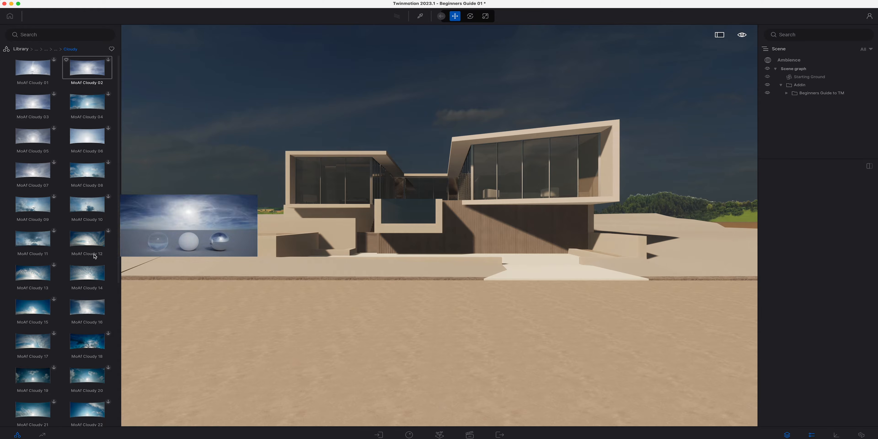
left_click_drag(87, 311, 424, 91)
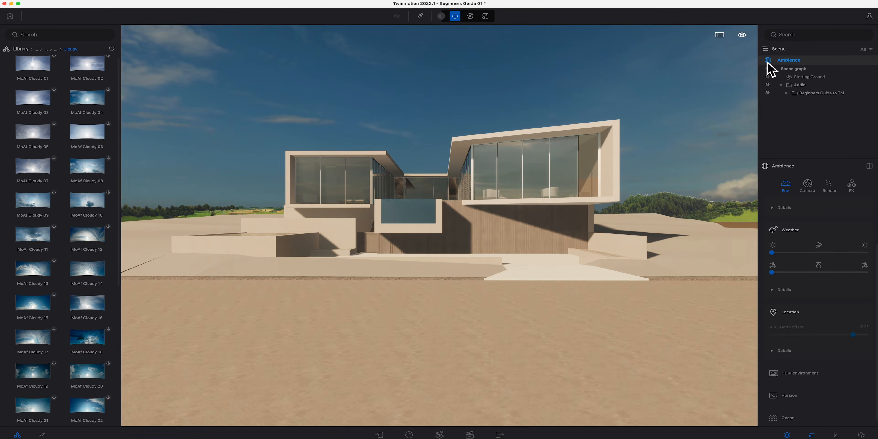
Step: Open the HDRI environment settings of the scene's Ambience and set the skydome's Rotation to 24°
scroll(794, 351, "down", 1)
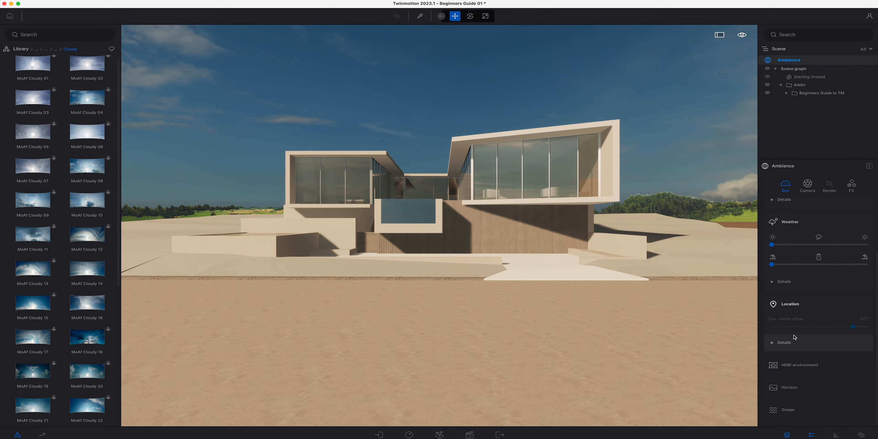
left_click(794, 366)
scroll(794, 368, "down", 5)
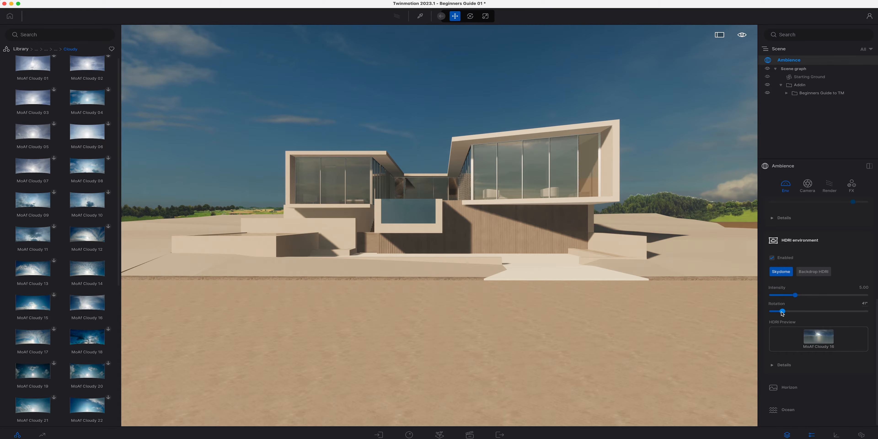
left_click_drag(783, 314, 805, 312)
left_click_drag(808, 311, 779, 314)
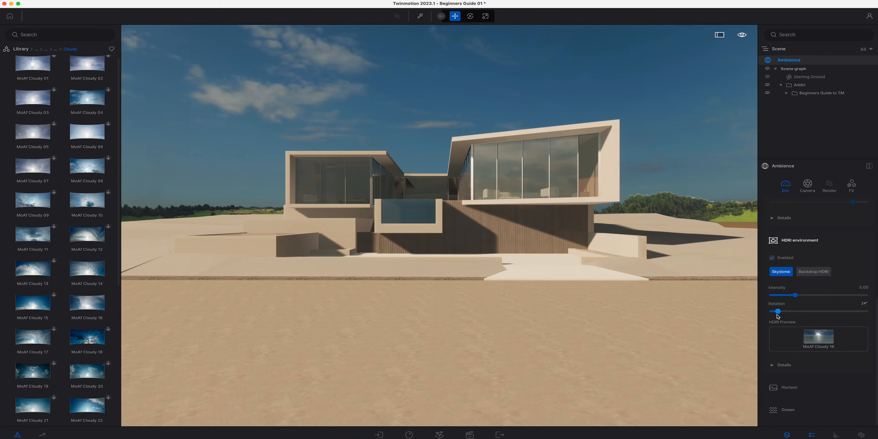
Step: Try out a low Intensity for the HDRI environment, then raise it to about 6.35
left_click_drag(796, 296, 774, 296)
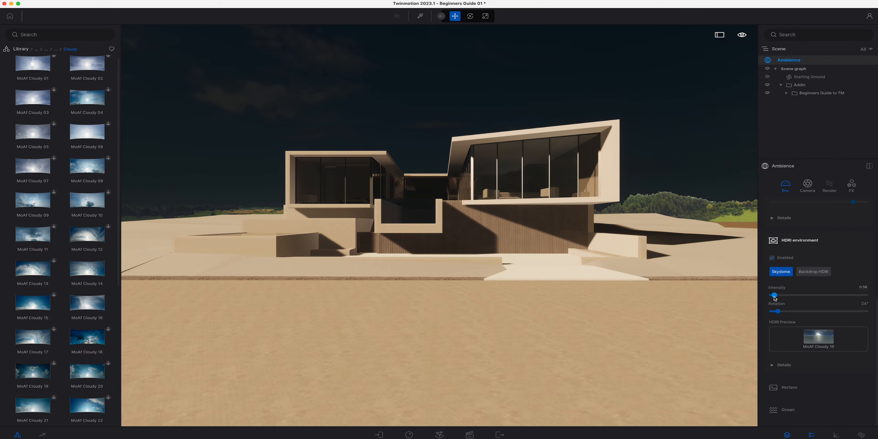
left_click_drag(774, 295, 796, 295)
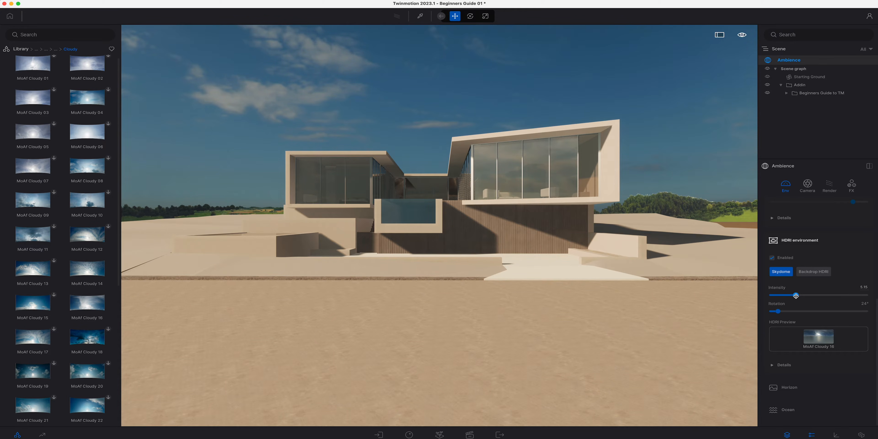
left_click_drag(796, 295, 802, 295)
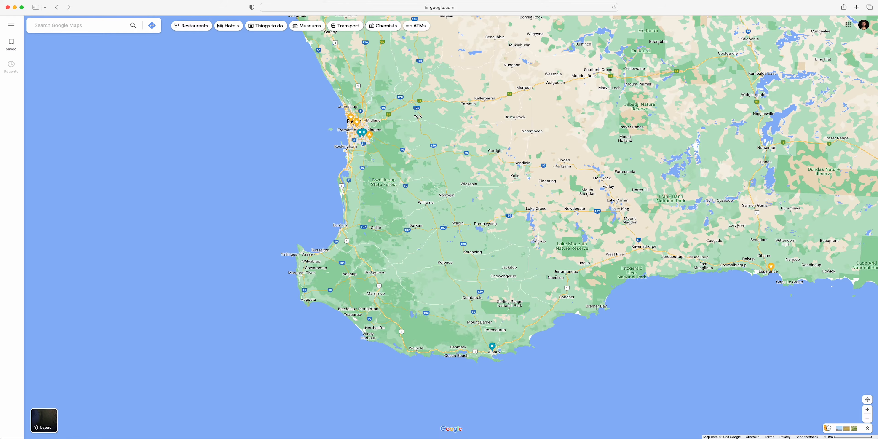
Step: Switch to Google Maps, open Street View at a chosen spot on the map and select the page's URL
left_click_drag(828, 428, 460, 170)
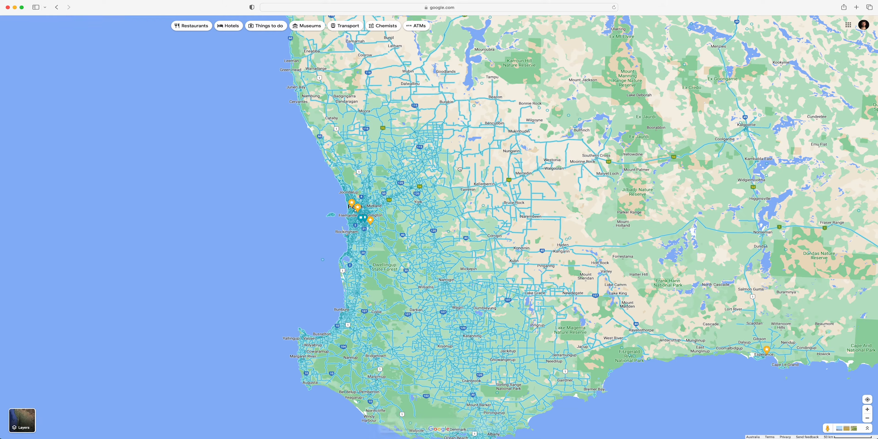
left_click(301, 9)
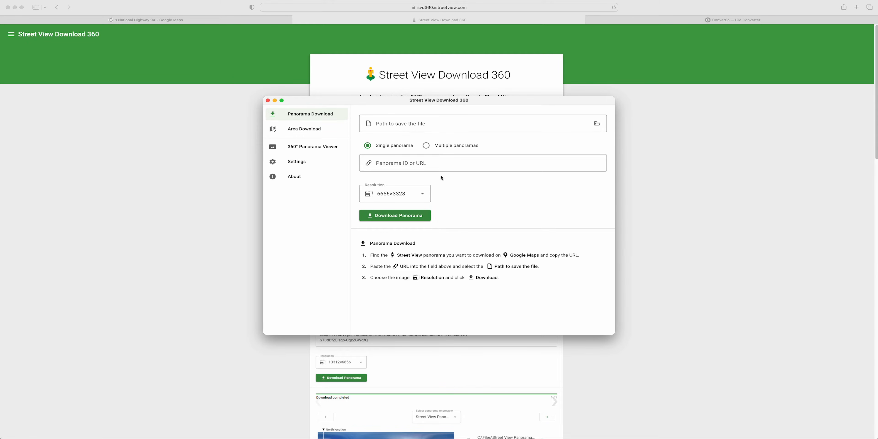
Step: Paste the Street View URL as a single panorama in Street View Download 360 and choose the 6656×3328 resolution
left_click(450, 166)
key("super+v")
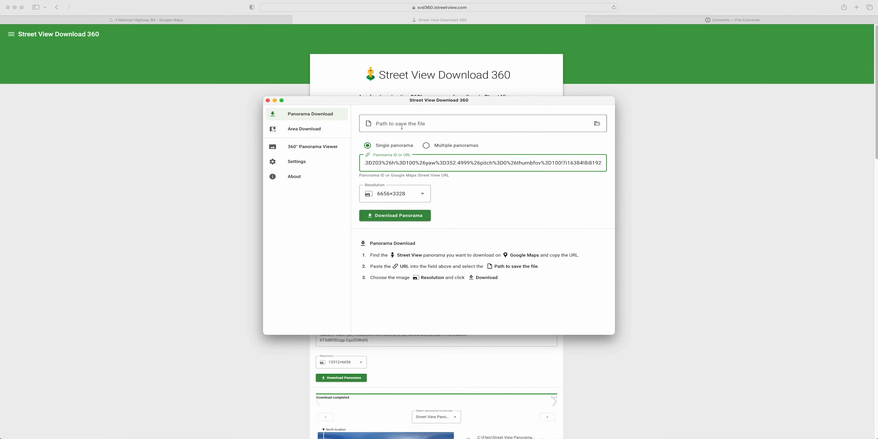
left_click(419, 195)
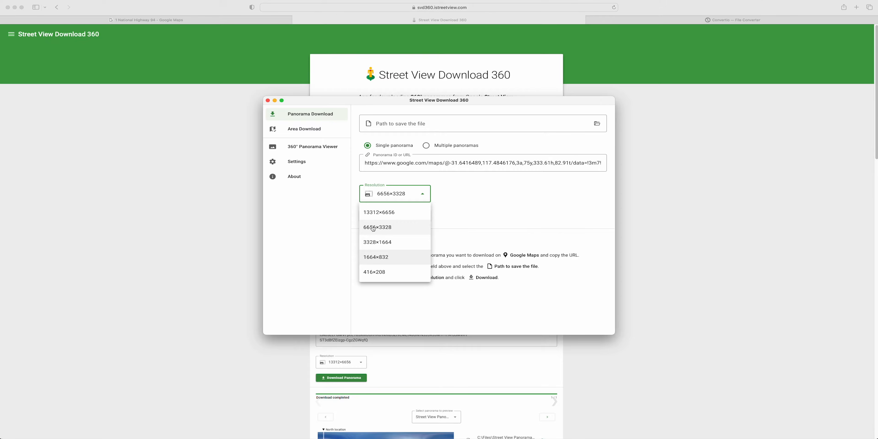
left_click(398, 227)
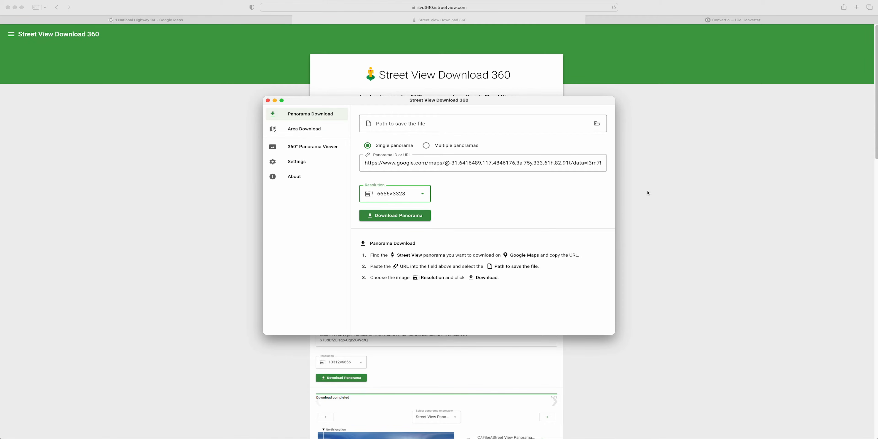
left_click(700, 188)
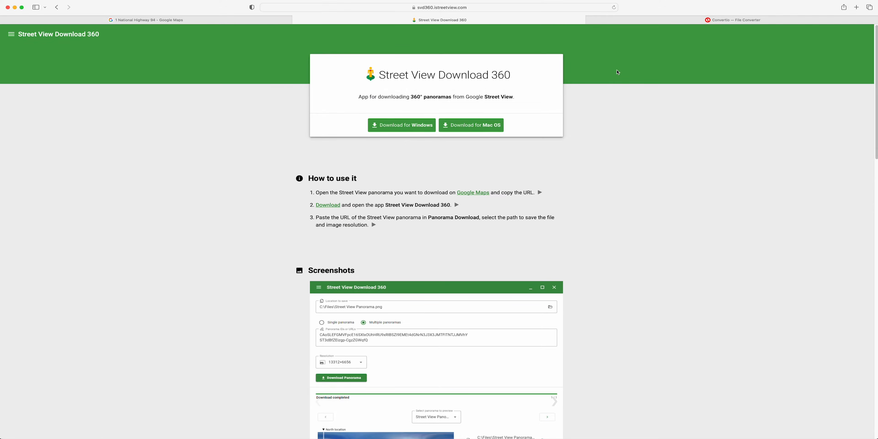
Step: Switch to the Convertio file converter, add Street View 360 copy.jpg and choose HDR as its output format
left_click(630, 22)
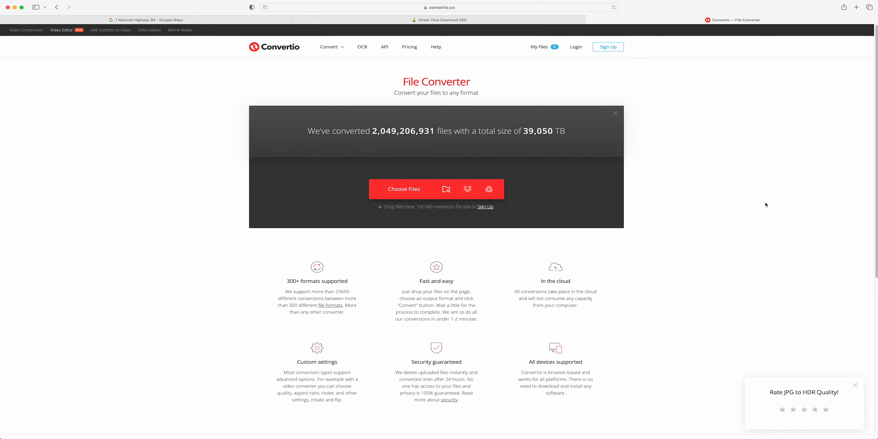
left_click_drag(773, 211, 428, 188)
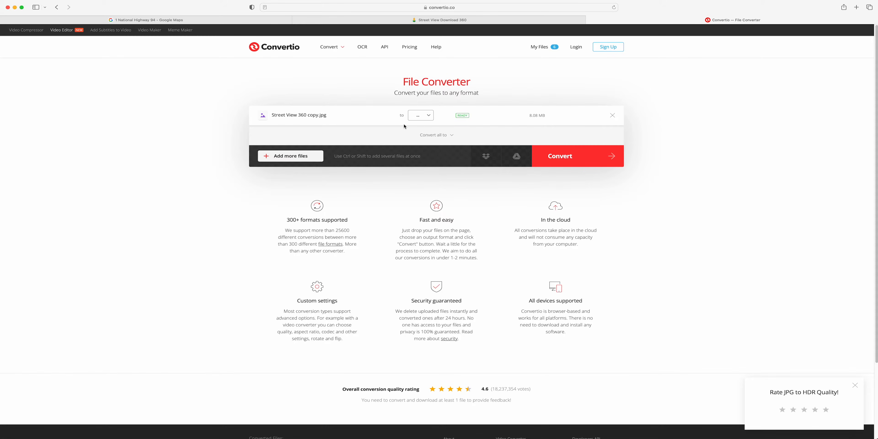
left_click(421, 118)
type("HDR")
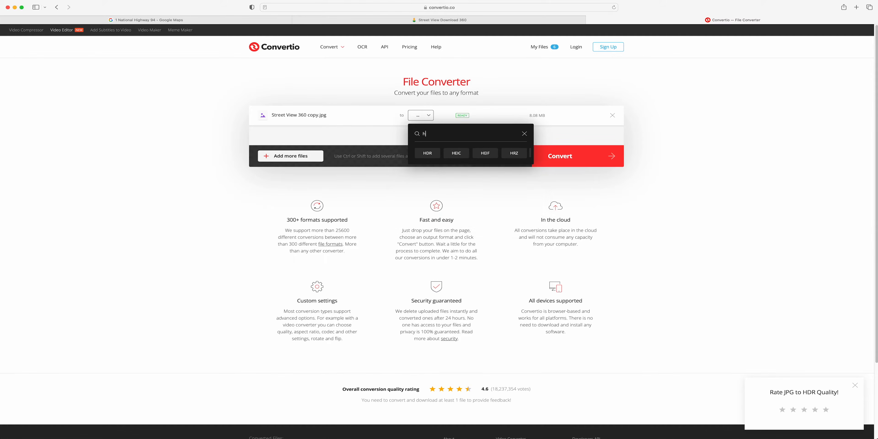
left_click(428, 154)
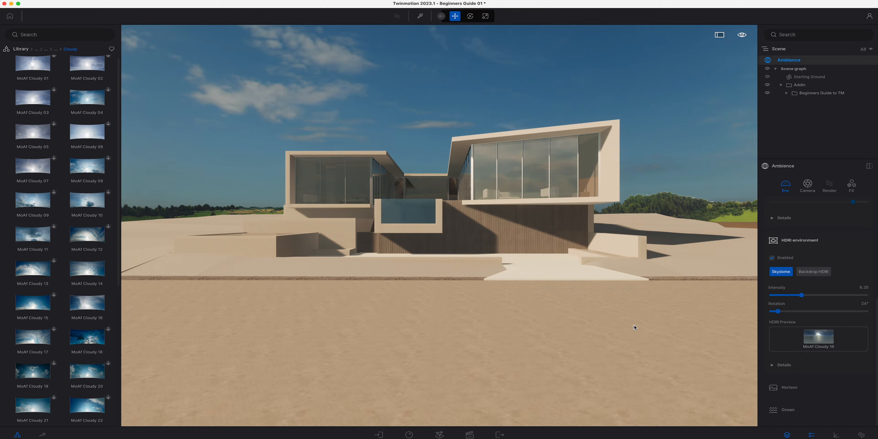
Step: Switch back to Twinmotion and replace the MoAf Cloudy 16 HDRI with the converted Street-View-360-copy file
left_click(820, 332)
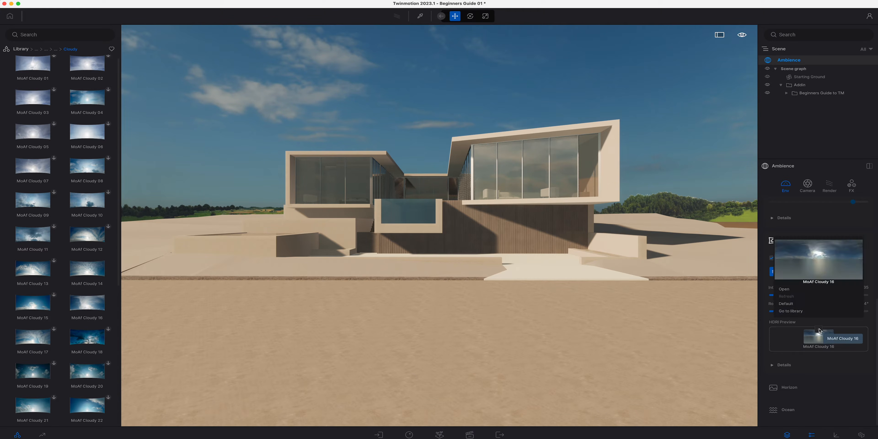
left_click(784, 289)
left_click(286, 100)
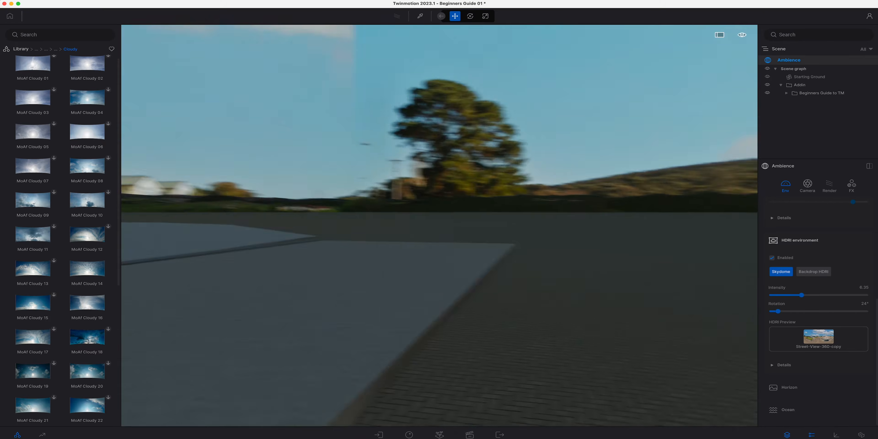
Step: Set the street view HDRI's Rotation to 5° and Intensity to 7.12, and turn off Lock sun to HDRI
right_click_drag(477, 228, 731, 221)
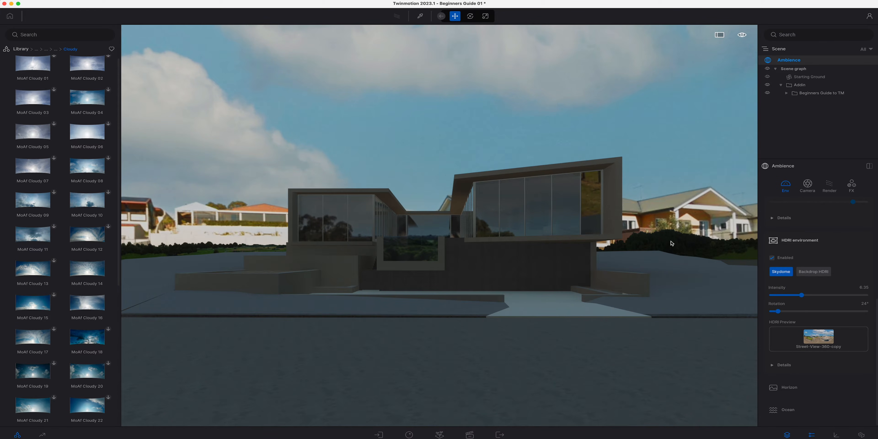
right_click_drag(671, 243, 666, 269)
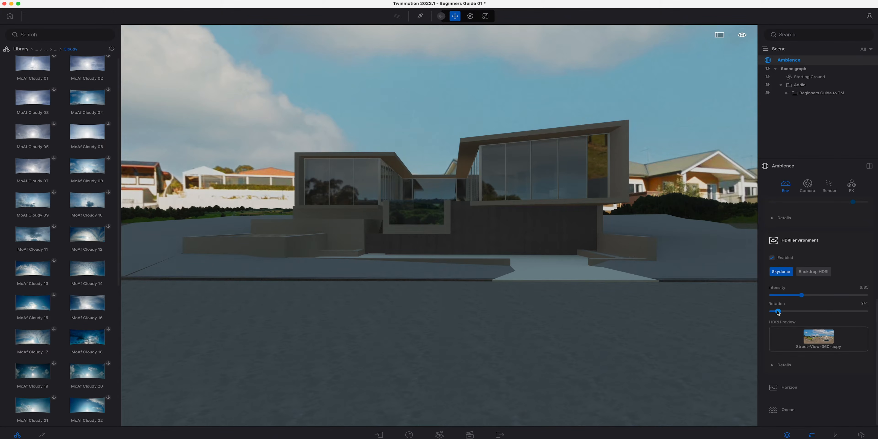
left_click_drag(778, 312, 773, 312)
left_click(783, 365)
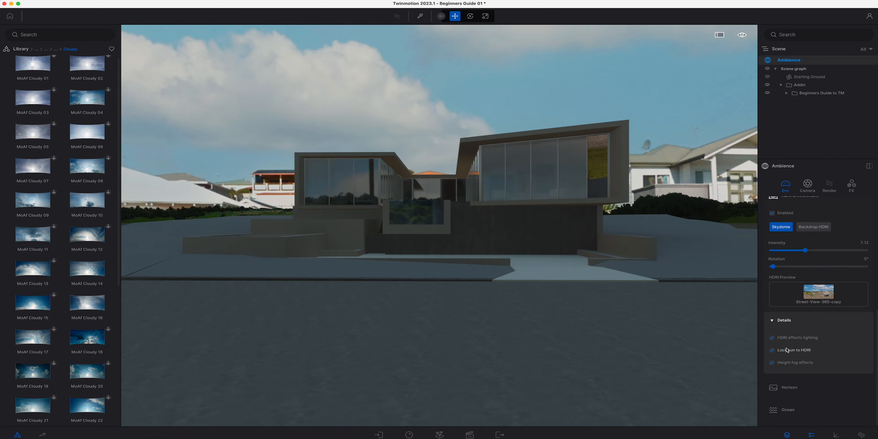
left_click(773, 351)
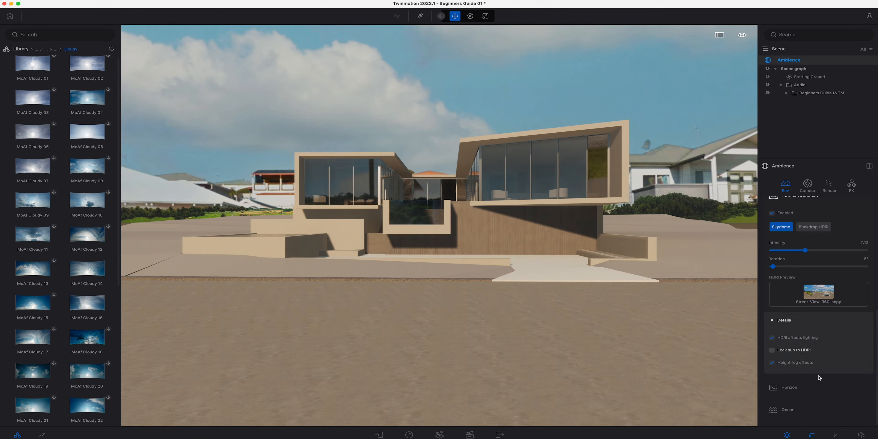
Step: Set the Global lighting Exposure to 1.09 and try out Exposure compensation, turning it off and on again
scroll(809, 360, "up", 2)
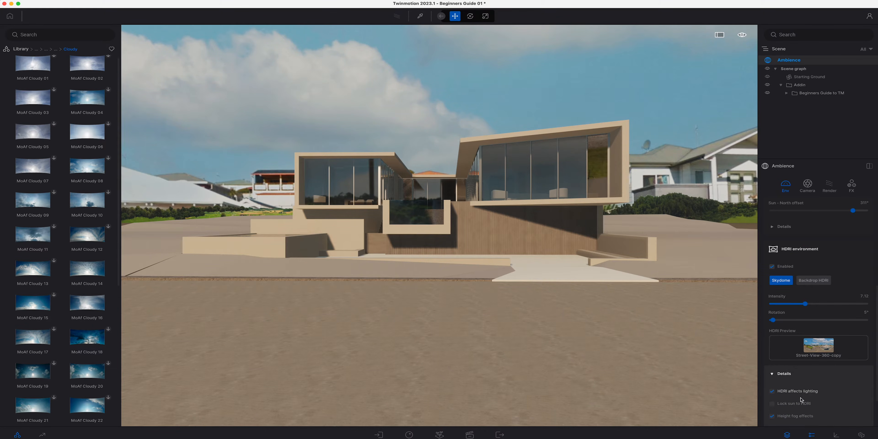
scroll(822, 404, "up", 6)
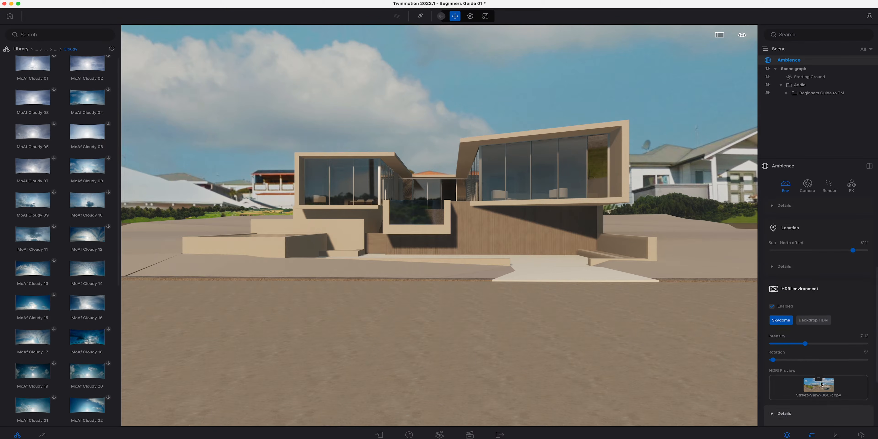
scroll(824, 354, "up", 1)
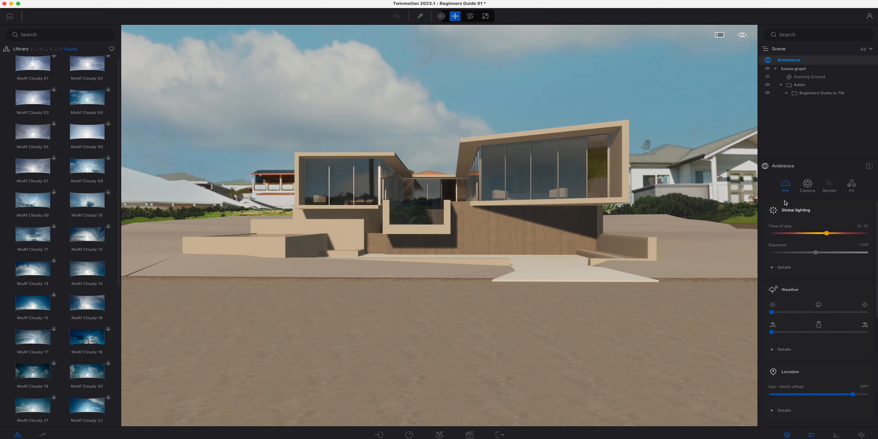
left_click(790, 269)
scroll(790, 271, "down", 1)
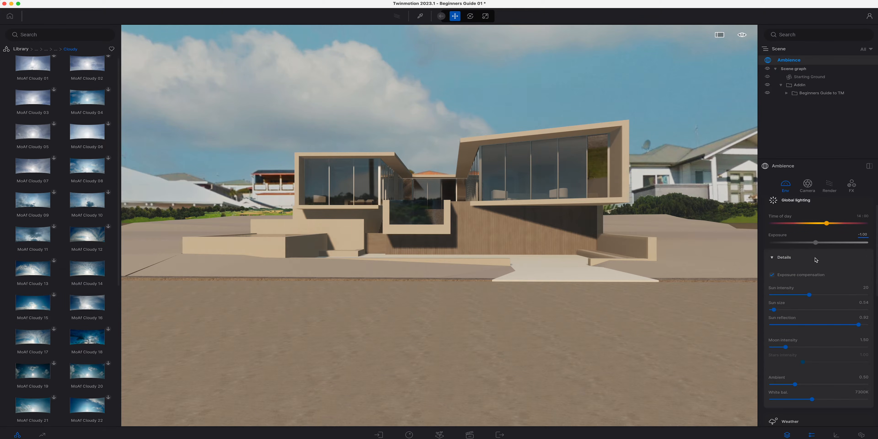
left_click(772, 274)
mouse_move(816, 244)
left_mouse_down()
mouse_move(832, 244)
mouse_move(824, 243)
left_mouse_up()
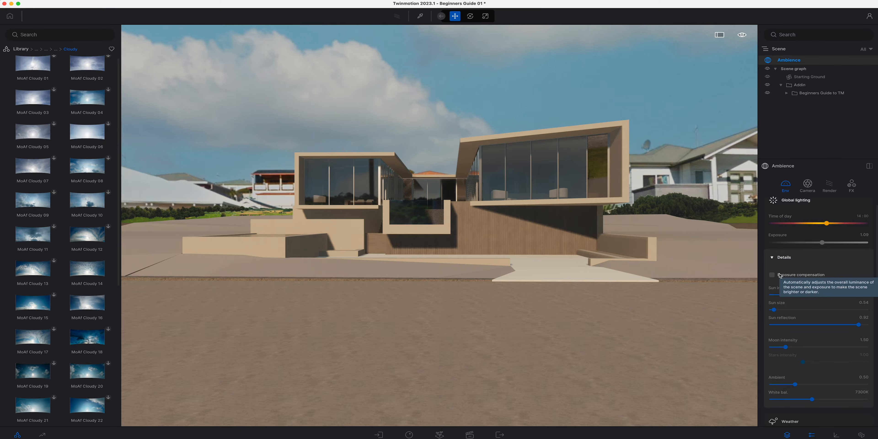
left_click(790, 273)
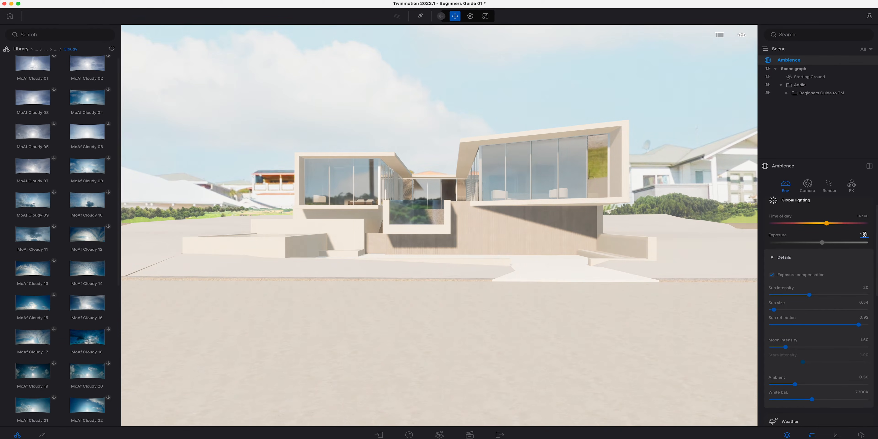
Step: Set the Global lighting Exposure to -1.00 and the white balance to 6000K
type("-1")
key("Return")
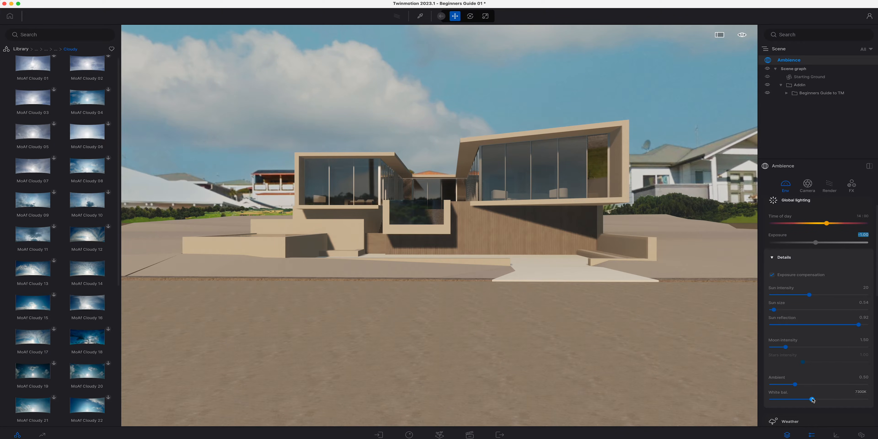
left_click_drag(813, 399, 805, 400)
left_click(857, 392)
type("6000")
key("Return")
left_click(806, 258)
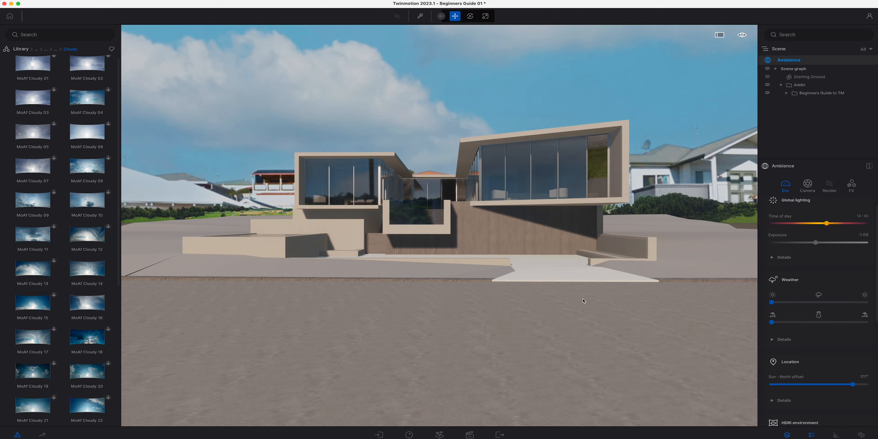
Step: Frame the house from the front and create a first media image of that view
key("s")
key("a")
key("d")
key("a")
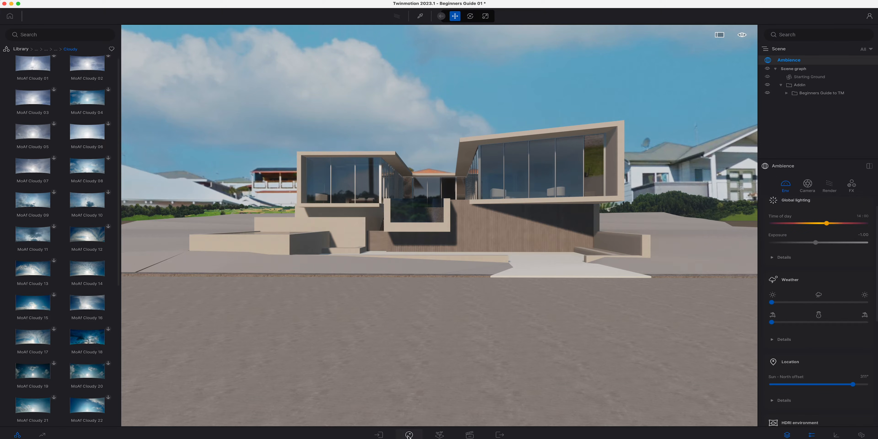
left_click(469, 435)
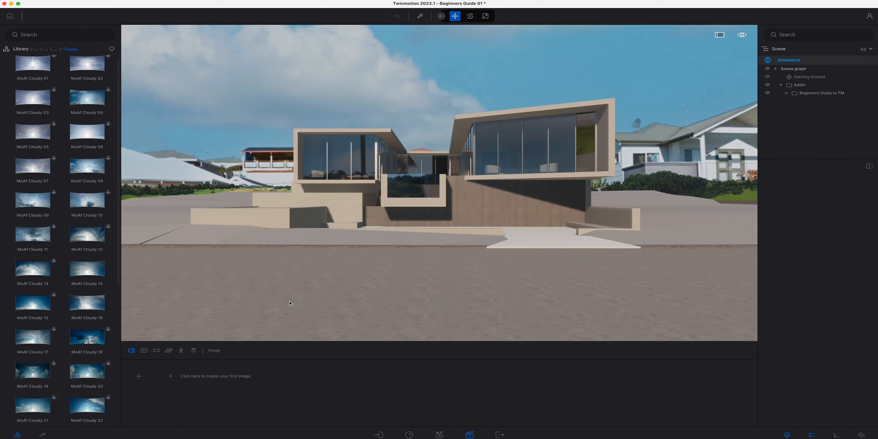
left_click(142, 378)
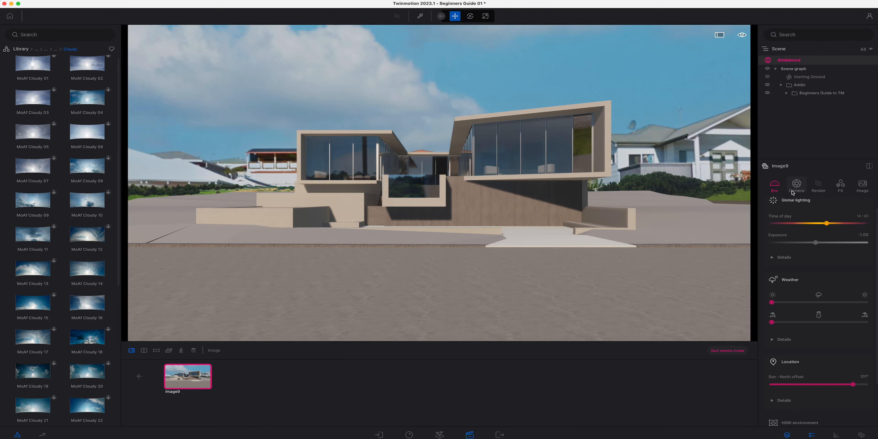
Step: Set the image's camera focal length to 35 mm
left_click(797, 185)
left_click(862, 225)
double_click(866, 226)
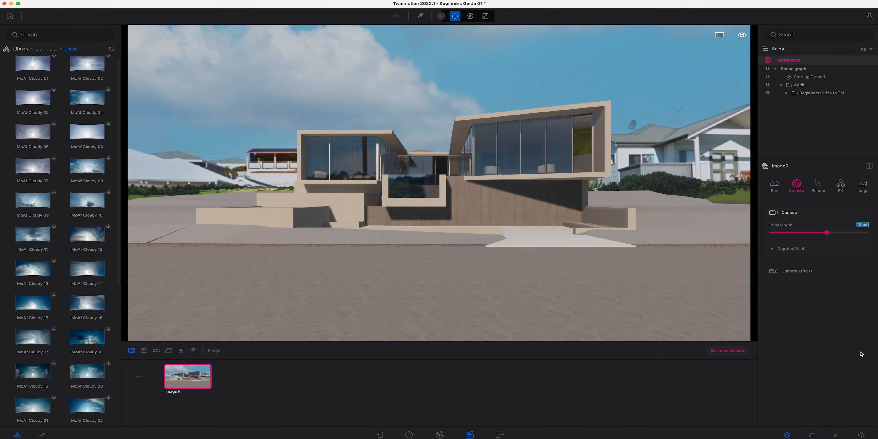
type("35")
key("Return")
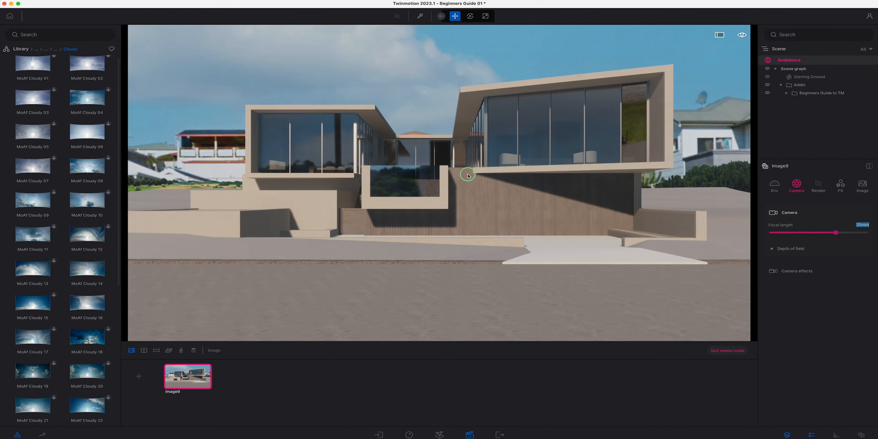
Step: Reframe the whole front facade within the image and update the saved image with the new camera view
key("s")
mouse_move(474, 206)
right_mouse_down()
mouse_move(470, 229)
mouse_move(473, 219)
right_mouse_up()
key("w")
key("e")
key("e")
key("q")
key("a")
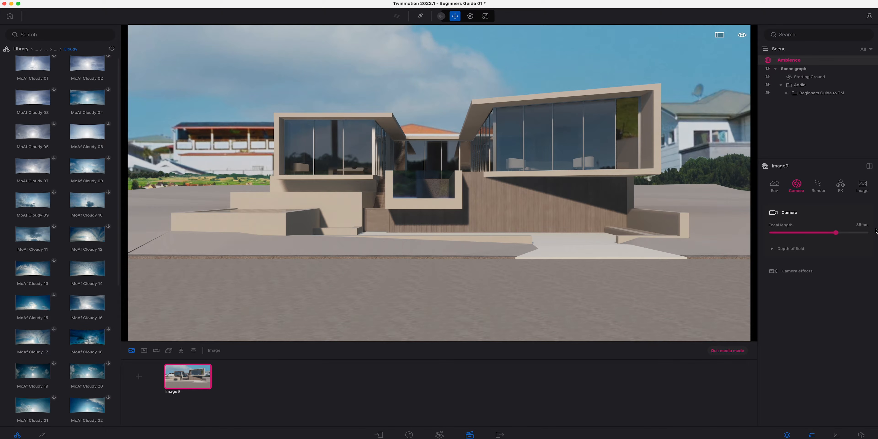
key("s")
right_click_drag(469, 215, 473, 216)
key("a")
key("d")
key("w")
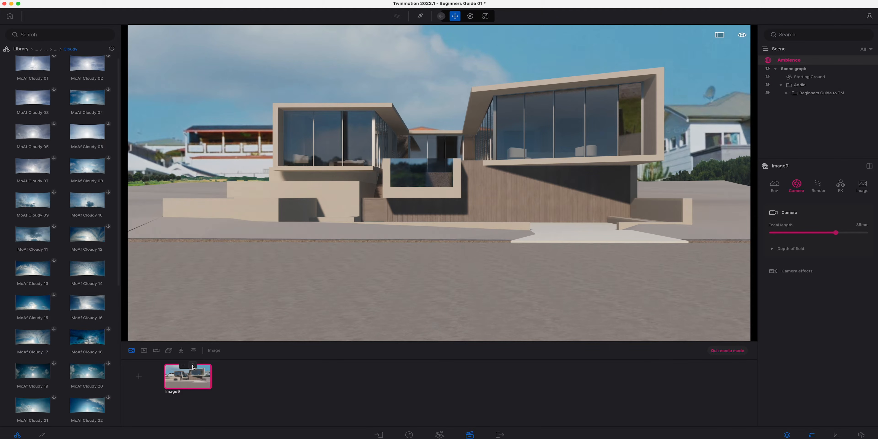
left_click(193, 367)
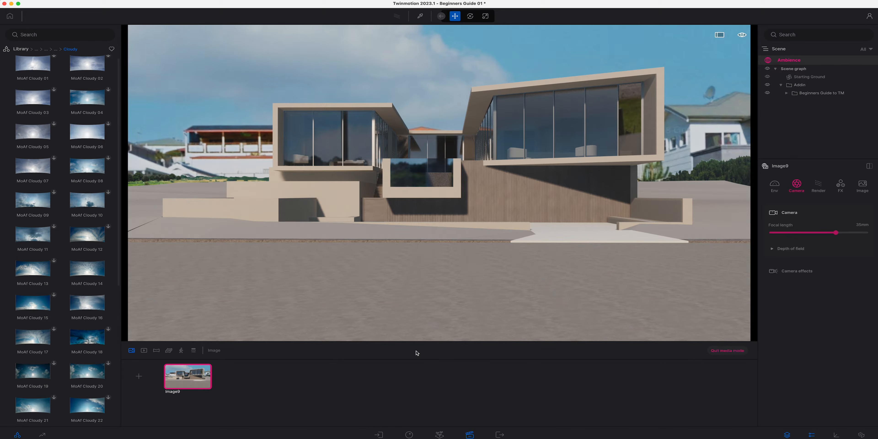
Step: Test the saved image view by moving the camera to the side of the house and recalling the image
key("d")
right_click_drag(506, 268, 564, 247)
key("s")
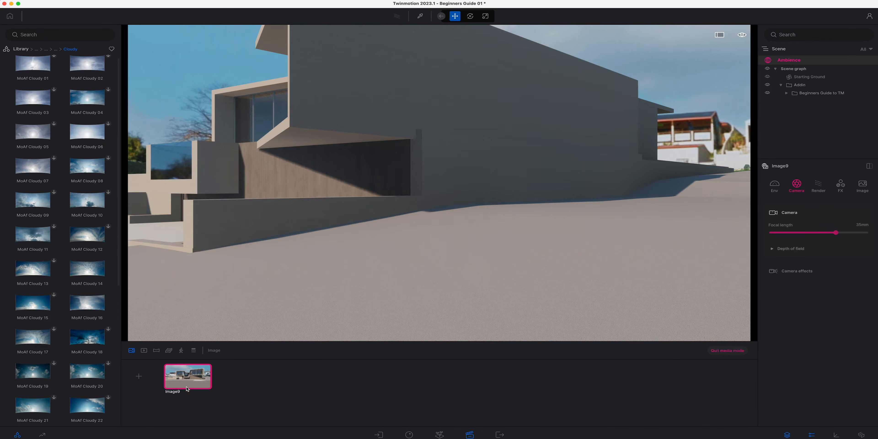
left_click(187, 378)
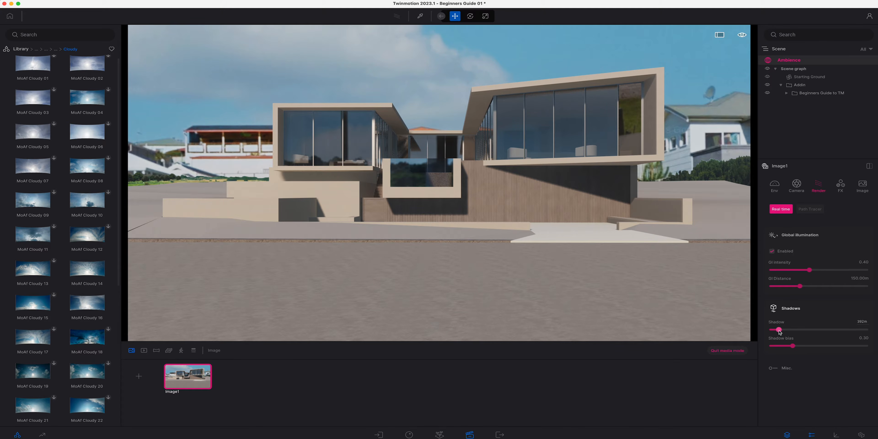
Step: Raise the image's Shadow distance to about 1294 m and lower its Shadow bias
left_click_drag(779, 330, 797, 330)
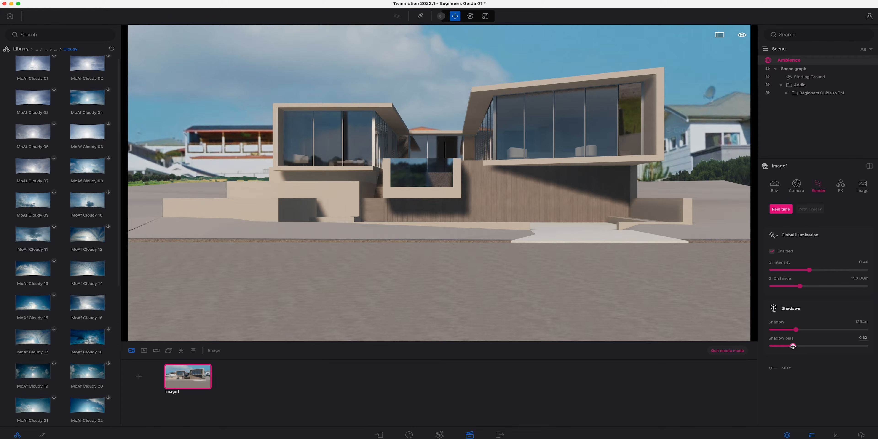
left_click_drag(793, 346, 782, 346)
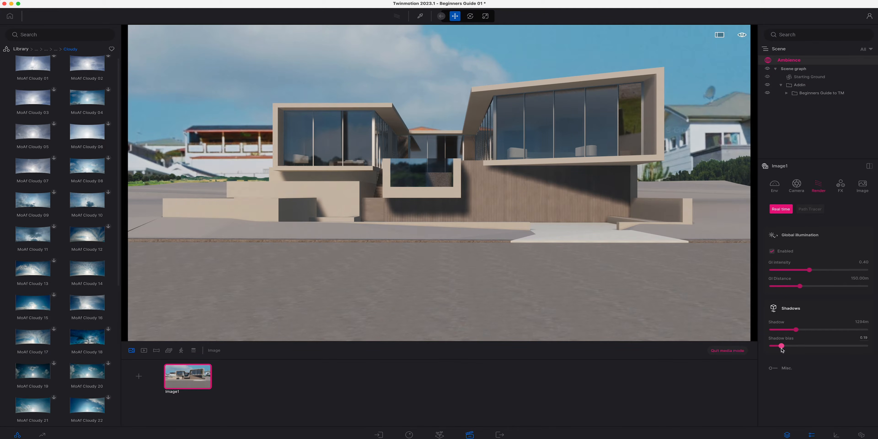
left_click_drag(781, 346, 778, 346)
Step: Lower the image's colour grading Saturation and slightly raise its Contrast
left_click(841, 186)
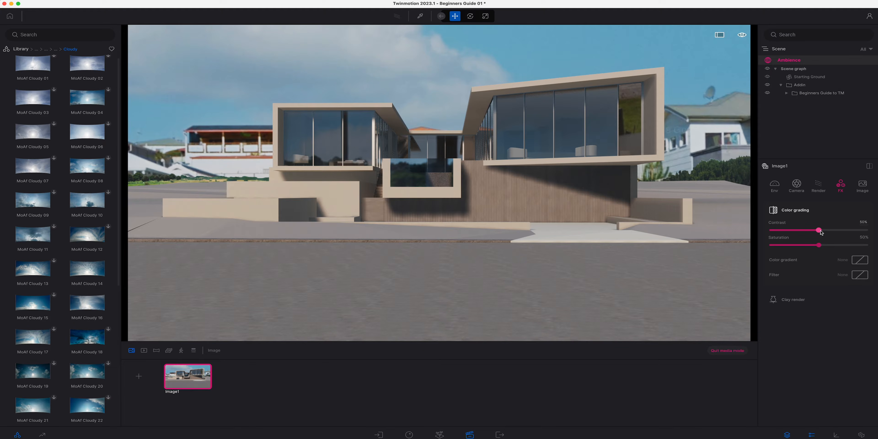
left_click_drag(819, 245, 809, 246)
left_click_drag(819, 230, 823, 232)
Step: Set the image's output size to 8K, 7680x4320
left_click(863, 186)
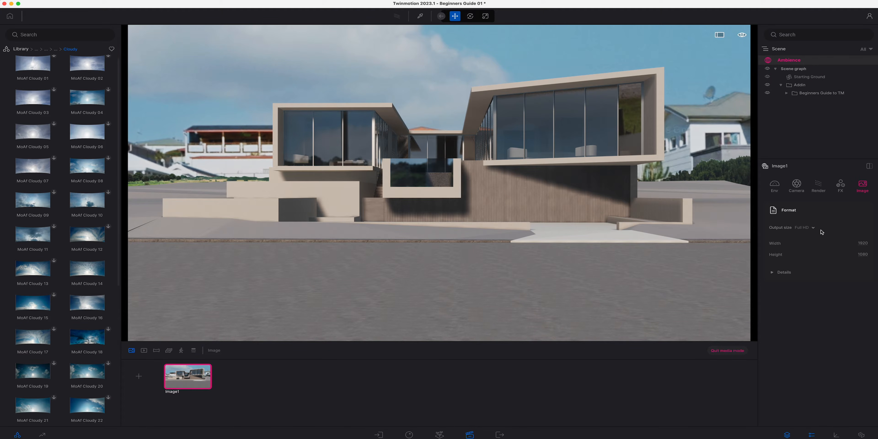
left_click(806, 229)
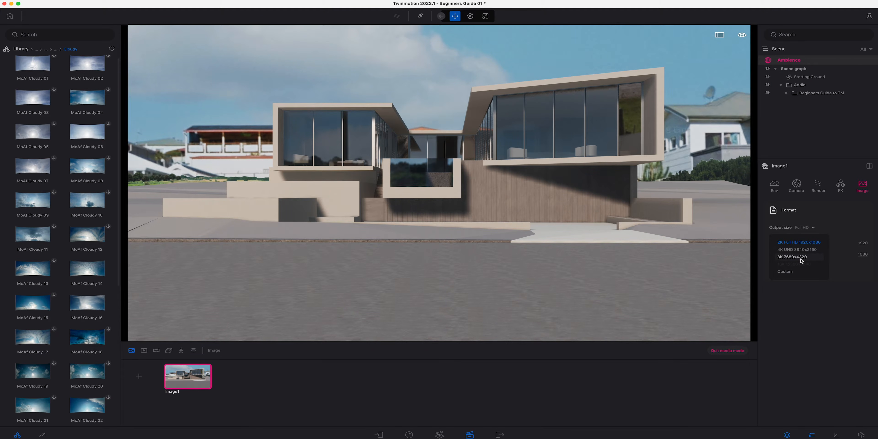
left_click(801, 259)
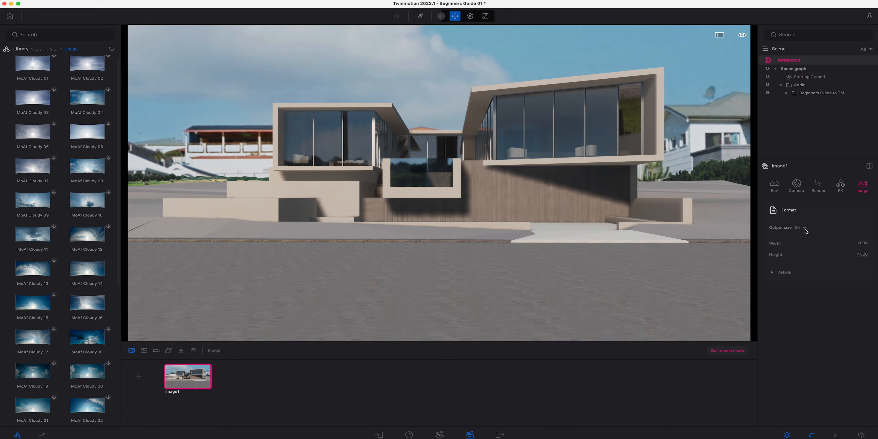
left_click(806, 229)
left_click(826, 315)
Step: Open the Wood category of the library's materials
left_click(22, 49)
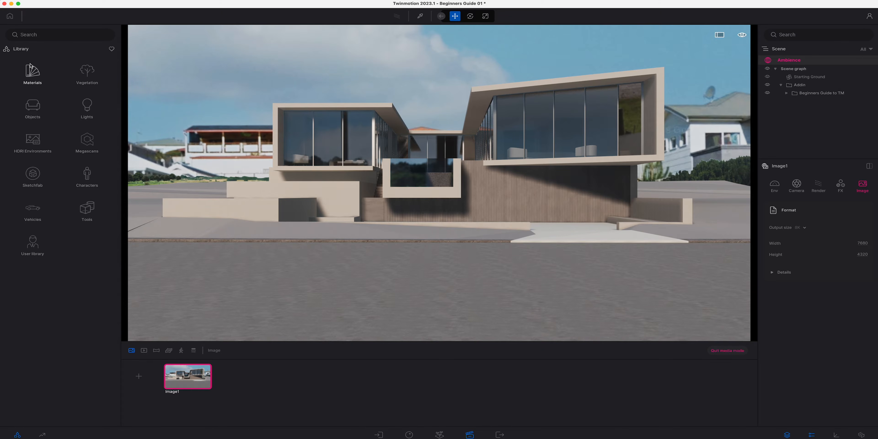
left_click(28, 74)
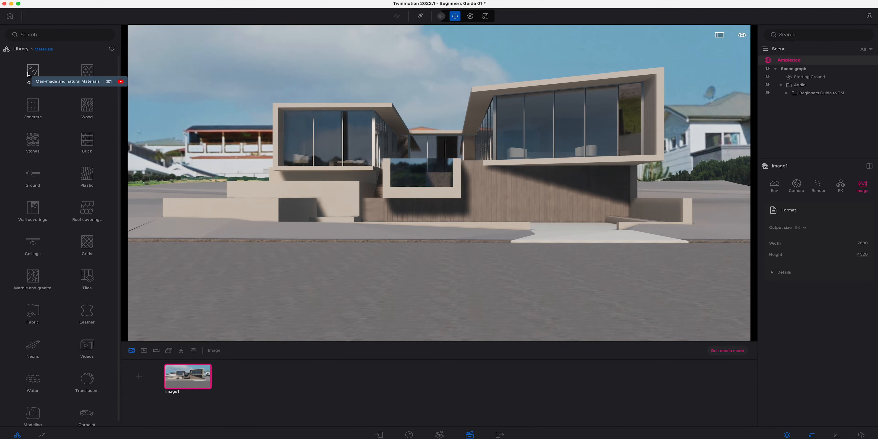
left_click(87, 107)
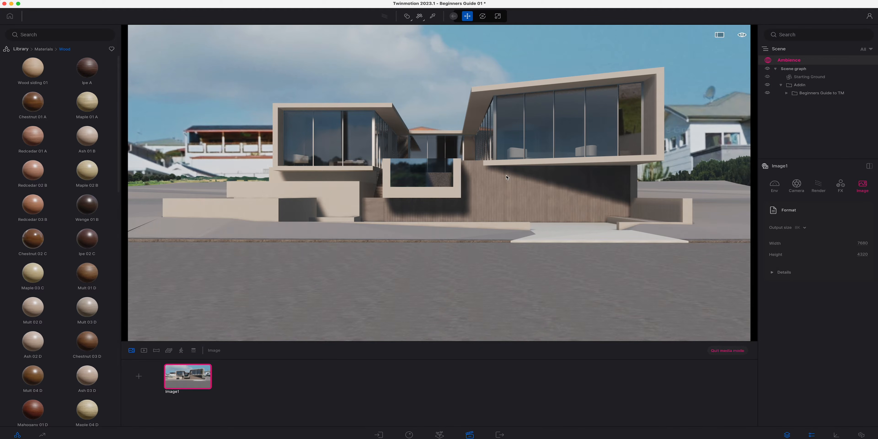
Step: Pick the Timber - Walnut Horizontal material on the lower wall and change its colour from white to dark grey
left_click(432, 16)
left_click(505, 185)
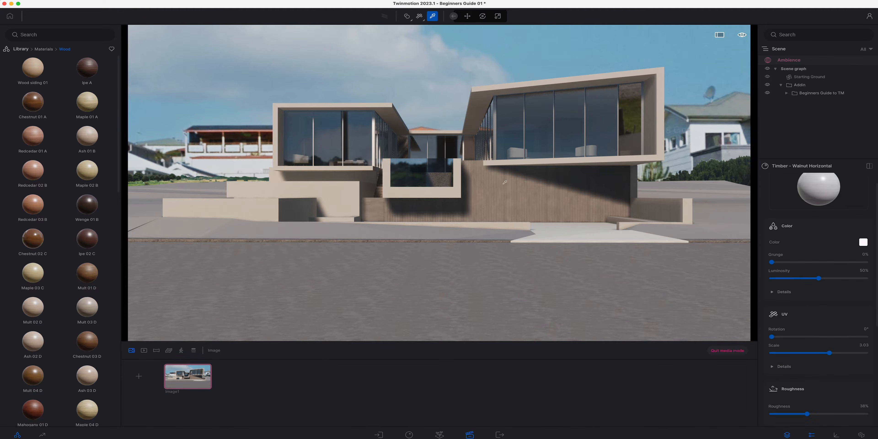
left_click(863, 242)
left_click(431, 227)
left_click_drag(453, 153, 212, 185)
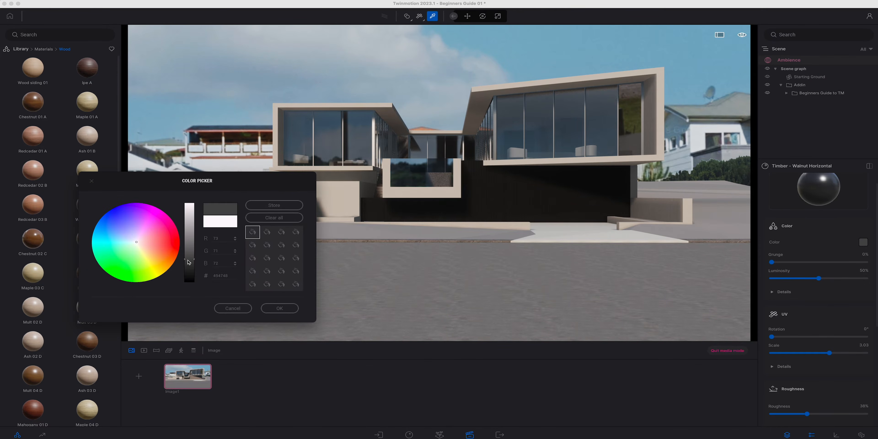
mouse_move(194, 257)
left_mouse_down()
mouse_move(188, 310)
mouse_move(200, 258)
left_mouse_up()
left_click_drag(201, 257, 201, 250)
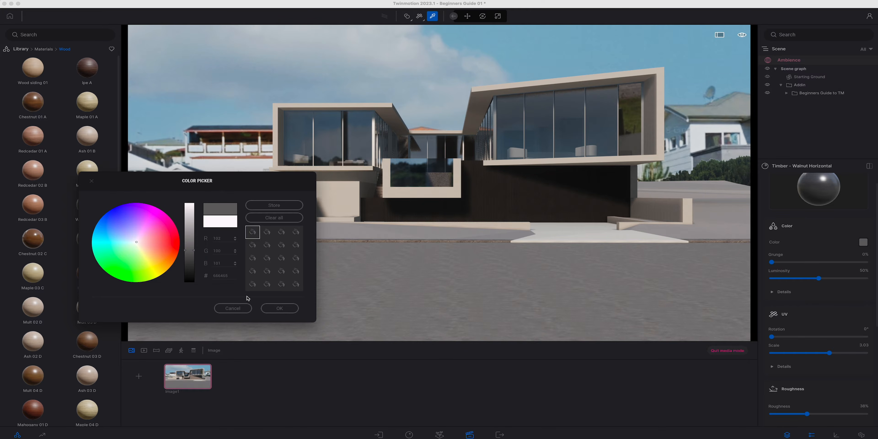
left_click(280, 308)
Step: Set the timber material's Grunge to 32%, Luminosity to 44% and Roughness to 75%
left_click_drag(772, 262, 802, 262)
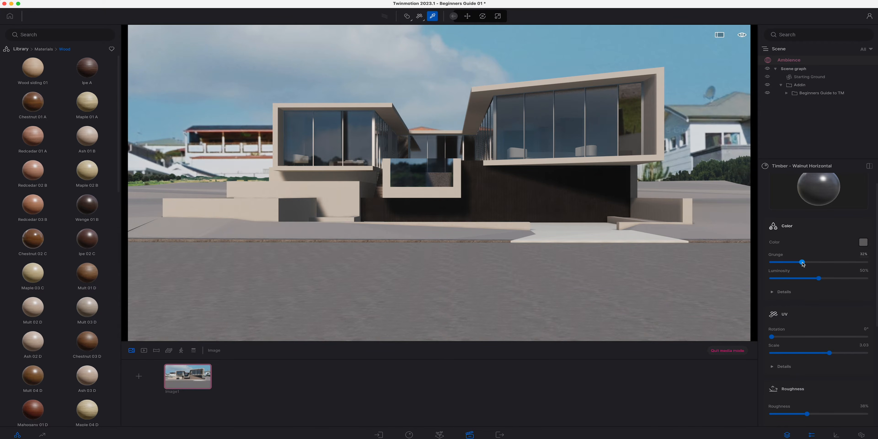
mouse_move(819, 278)
left_mouse_down()
mouse_move(806, 279)
mouse_move(813, 279)
left_mouse_up()
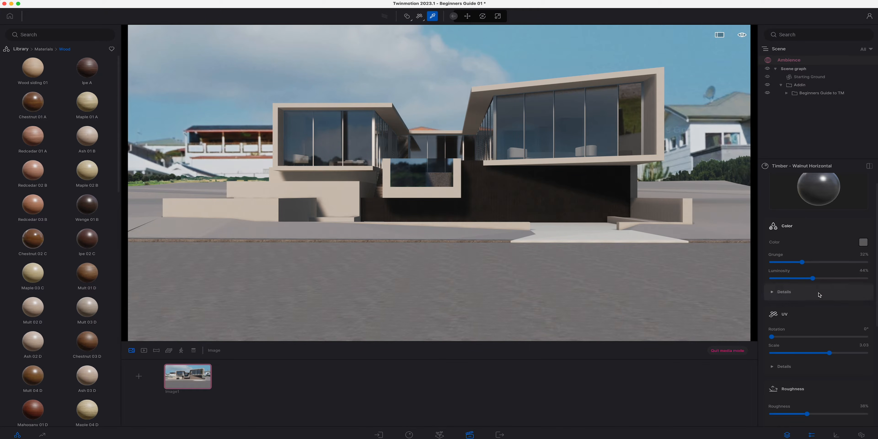
scroll(824, 317, "down", 3)
left_click_drag(807, 373, 843, 377)
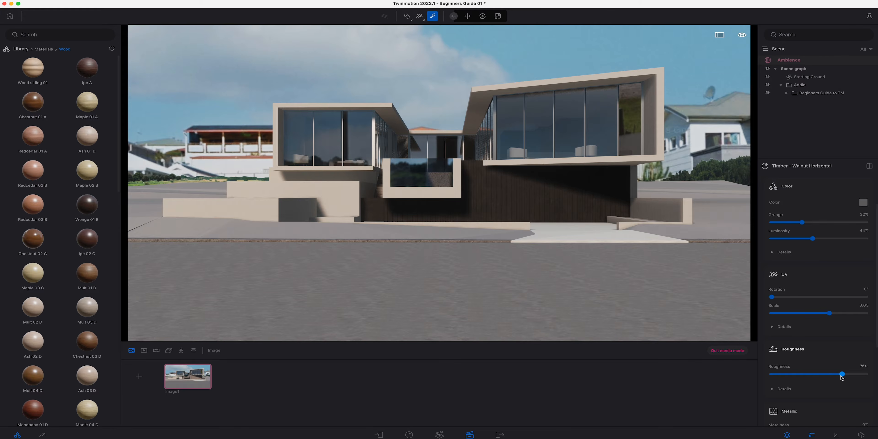
Step: Apply the Reflective glass material from the library to the upper-floor windows
left_click(24, 49)
left_click(39, 76)
mouse_move(38, 84)
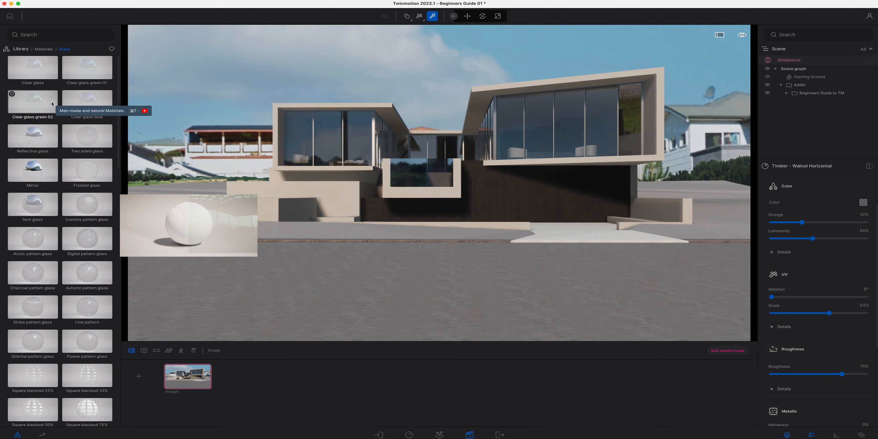
left_click_drag(33, 136, 544, 133)
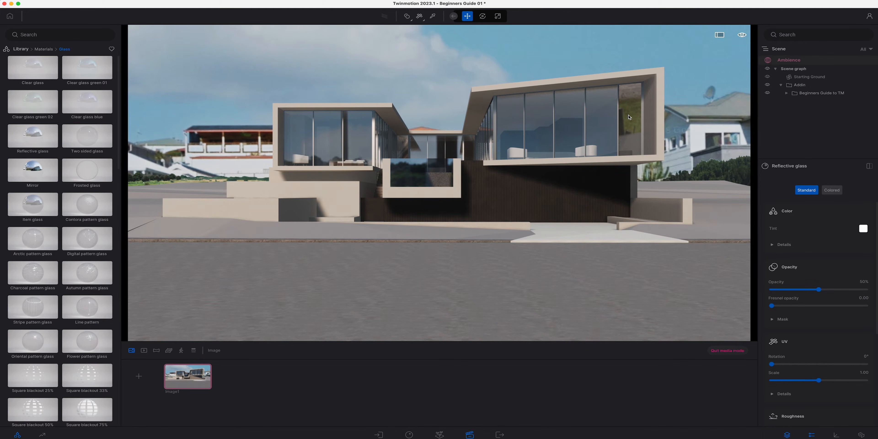
Step: Inspect the window reflections up close, return to the saved view and apply Clear glass blue to the central balcony glass
scroll(629, 126, "up", 3)
key("w")
mouse_move(630, 127)
right_mouse_down()
mouse_move(680, 132)
mouse_move(634, 133)
right_mouse_up()
mouse_move(465, 261)
right_mouse_down()
mouse_move(511, 260)
mouse_move(466, 261)
right_mouse_up()
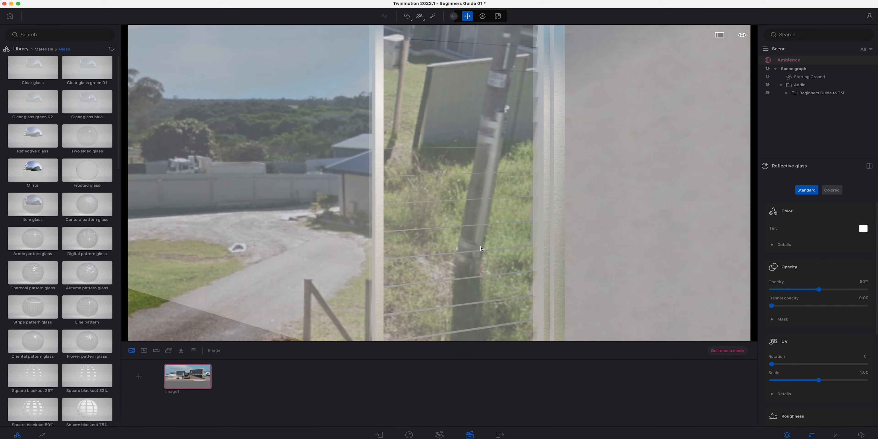
right_click_drag(563, 106, 546, 61)
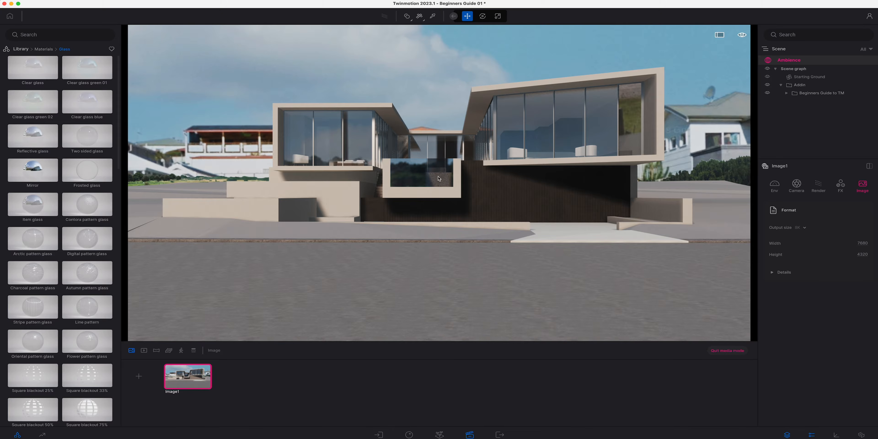
left_click_drag(88, 100, 422, 176)
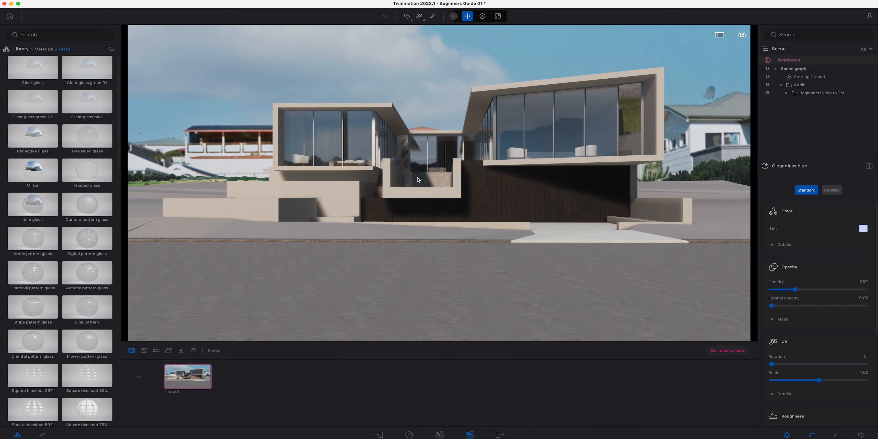
Step: Apply the Grass 5 material from the natural ground library to the lawn around the house
left_click(44, 49)
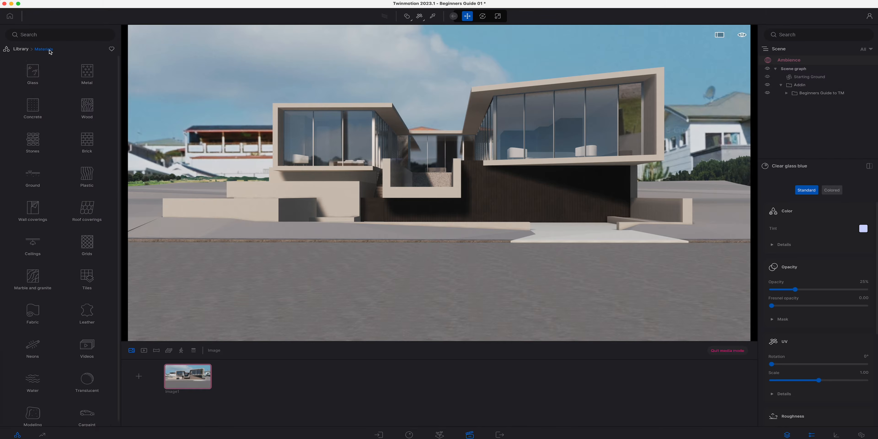
left_click(33, 174)
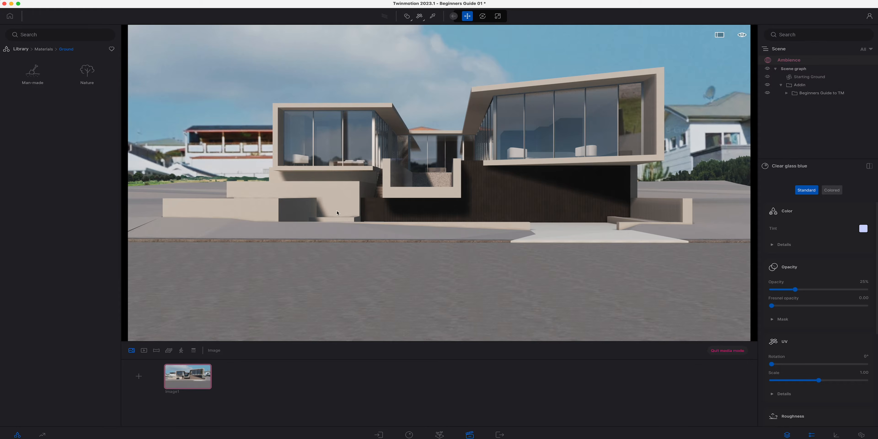
left_click(87, 70)
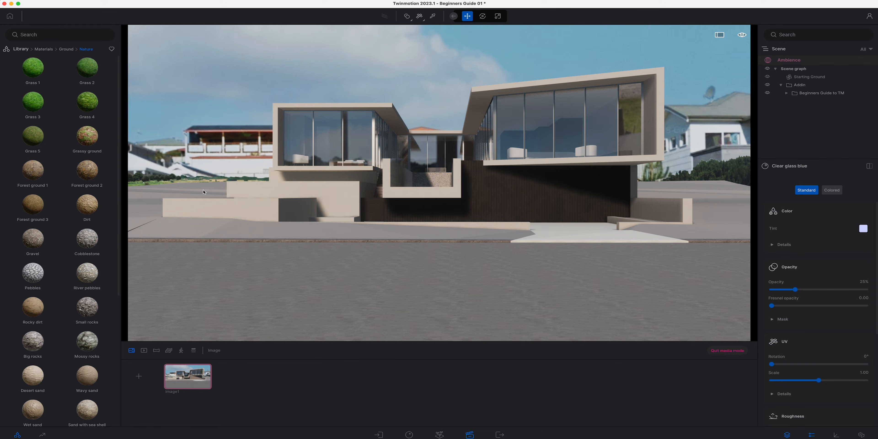
left_click_drag(33, 136, 354, 238)
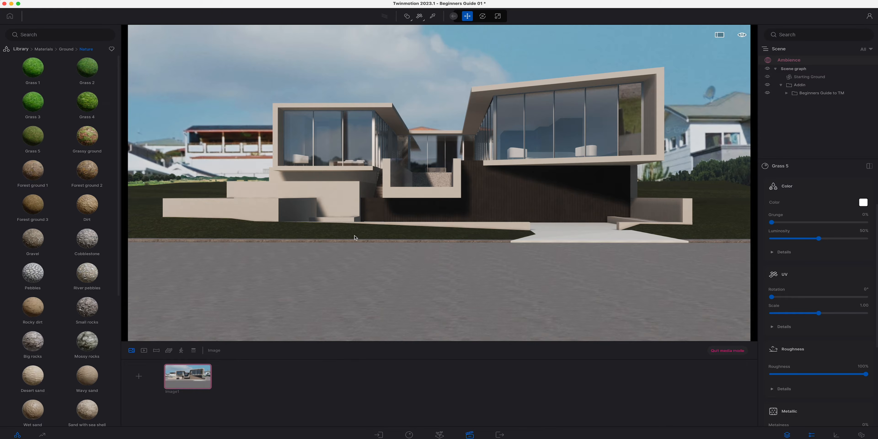
Step: Apply the Dirt ground material to the soil surfaces inside the planter boxes
key("e")
key("w")
key("a")
right_click_drag(355, 237, 419, 309)
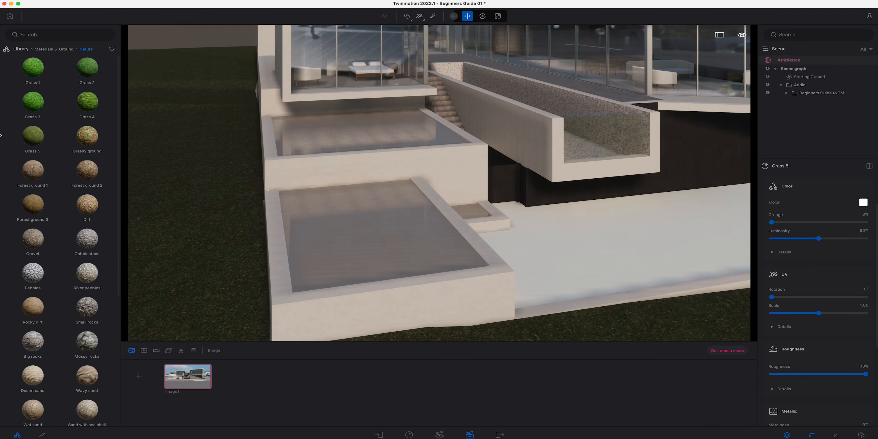
mouse_move(45, 209)
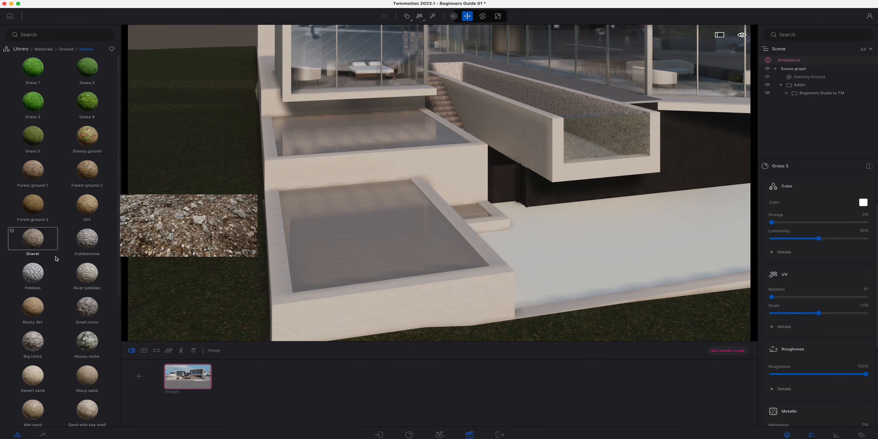
left_click_drag(87, 204, 401, 232)
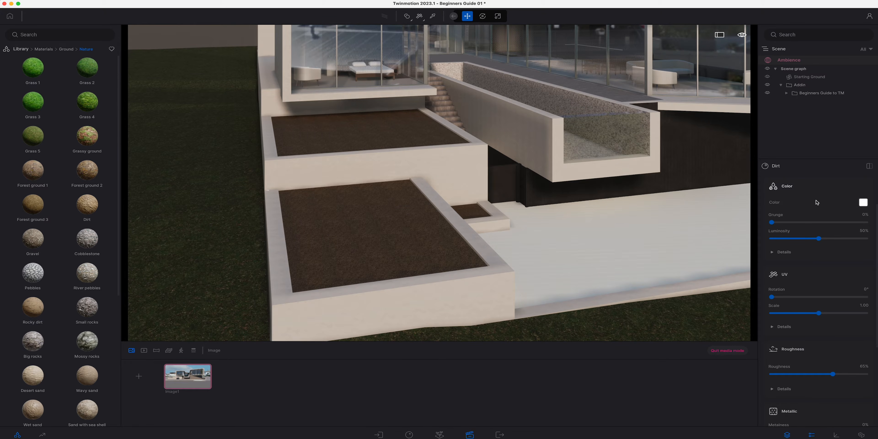
Step: Change the planter Dirt material's colour to light grey
left_click(865, 202)
left_click(431, 208)
left_click_drag(441, 215, 438, 199)
left_click(521, 276)
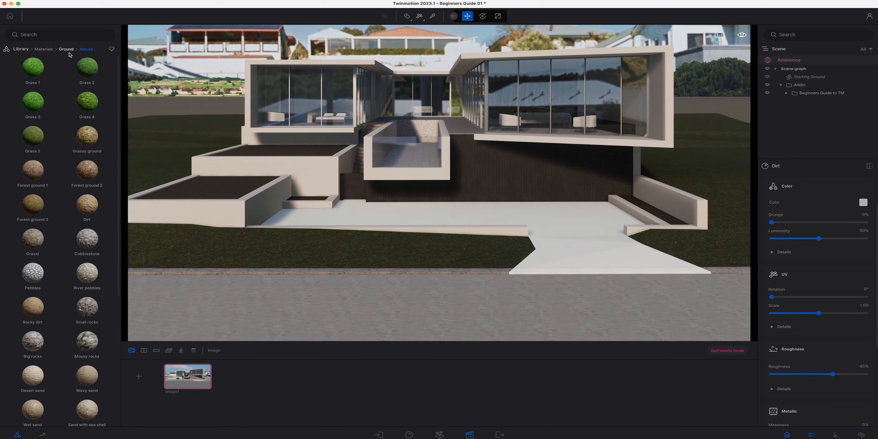
Step: Apply the Old cobblestone material from the man-made ground library to the driveway and return to the saved Image1 view
left_click(66, 50)
left_click(33, 70)
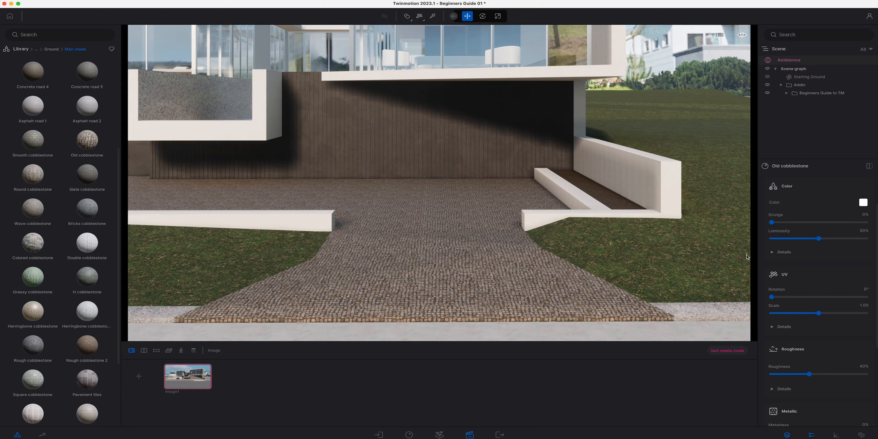
left_click(181, 376)
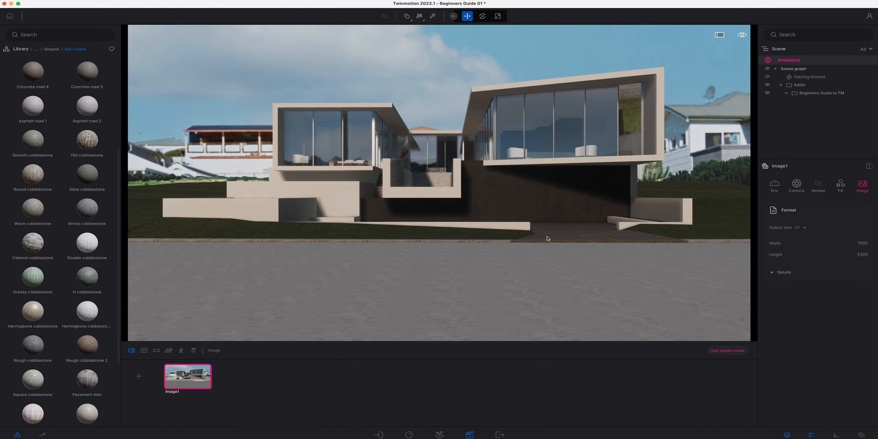
Step: Pick the driveway's Old cobblestone material and set its Luminosity to 100%
left_click(432, 16)
left_click(588, 230)
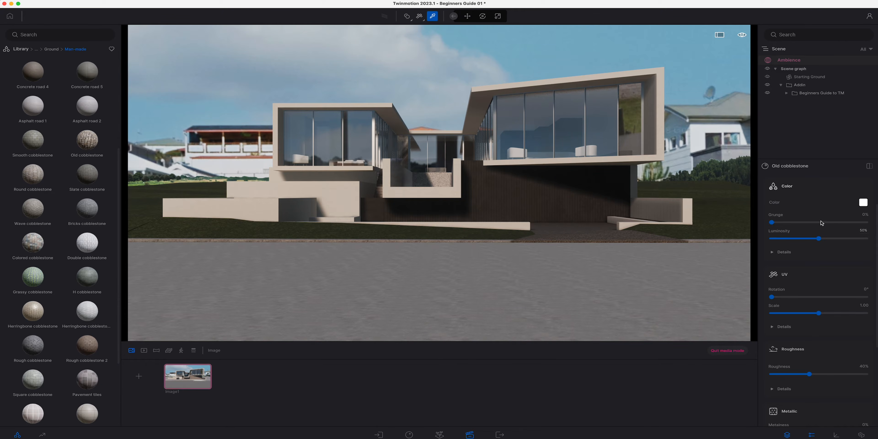
left_click_drag(819, 239, 871, 239)
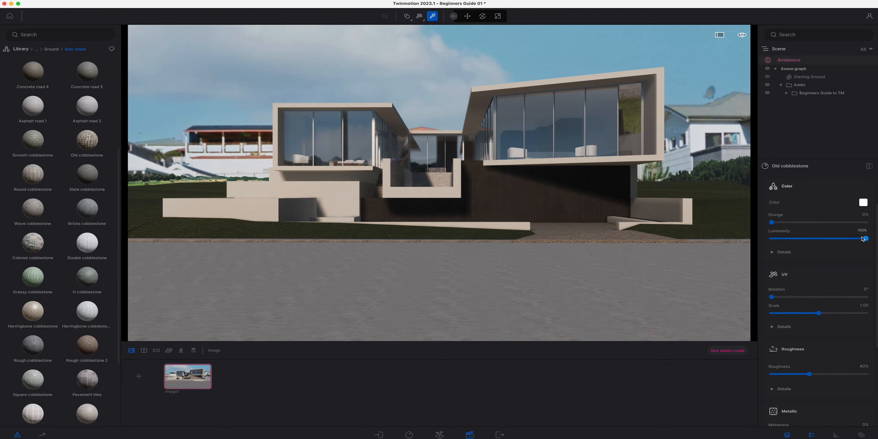
Step: Apply Bare concrete 01 from the library to the light house walls, with Luminosity at 73% and Grunge at 11%
left_click(330, 212)
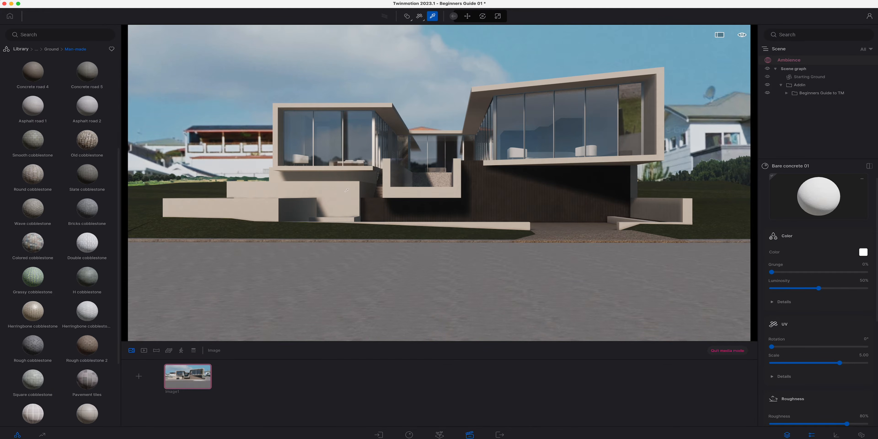
left_click(51, 49)
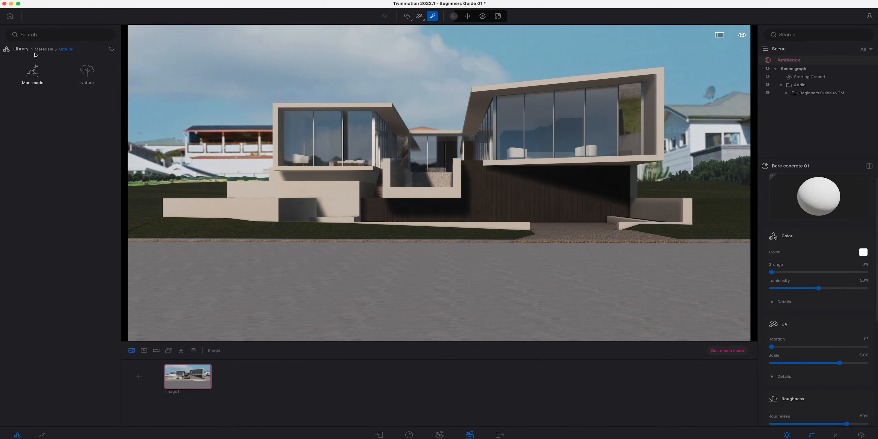
left_click(44, 49)
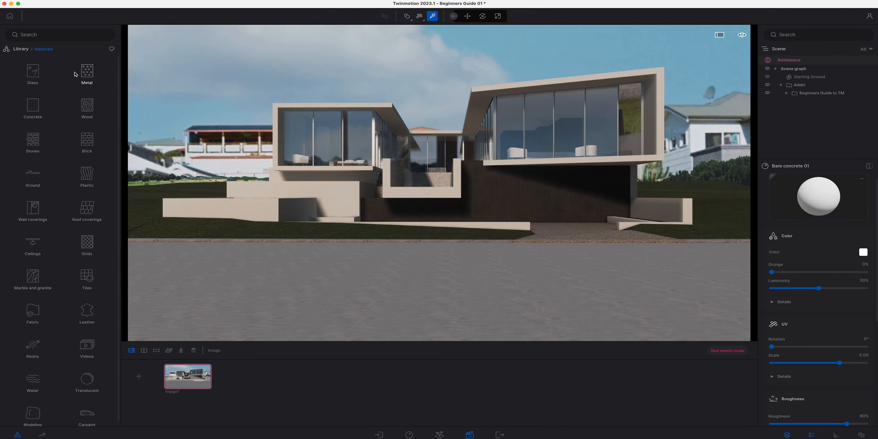
left_click(39, 105)
left_click_drag(44, 85, 259, 208)
left_click_drag(819, 288, 841, 288)
left_click_drag(772, 272, 783, 272)
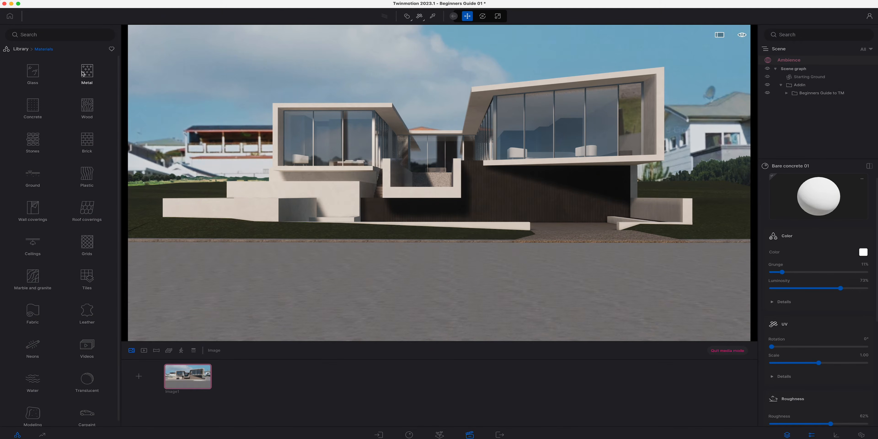
Step: Apply Brushed aluminium 01 to the window frames and change its colour to dark grey
mouse_move(40, 75)
mouse_move(40, 72)
left_mouse_down()
mouse_move(157, 123)
mouse_move(496, 102)
left_mouse_up()
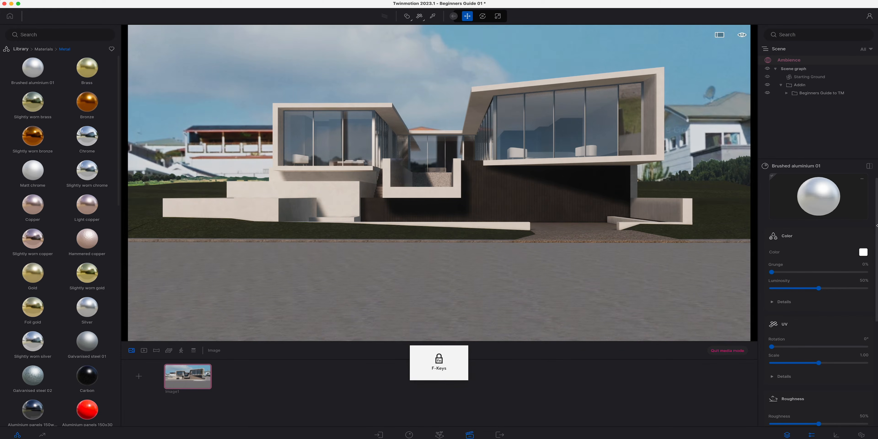
left_click(865, 253)
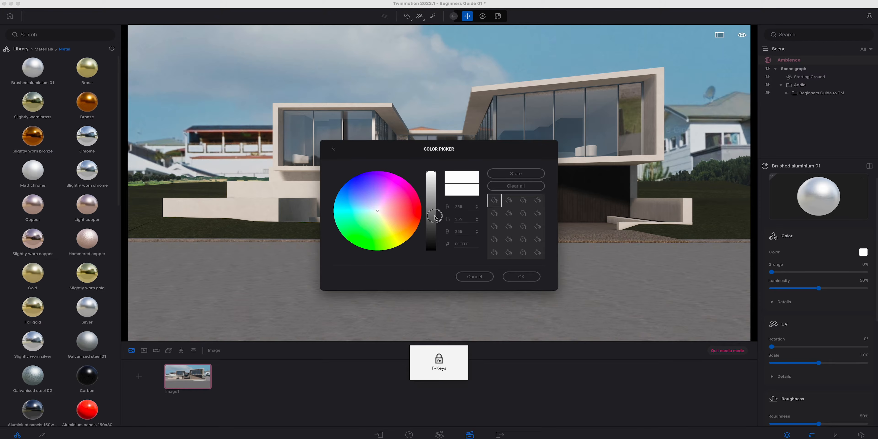
left_click(436, 214)
left_click_drag(436, 214, 436, 217)
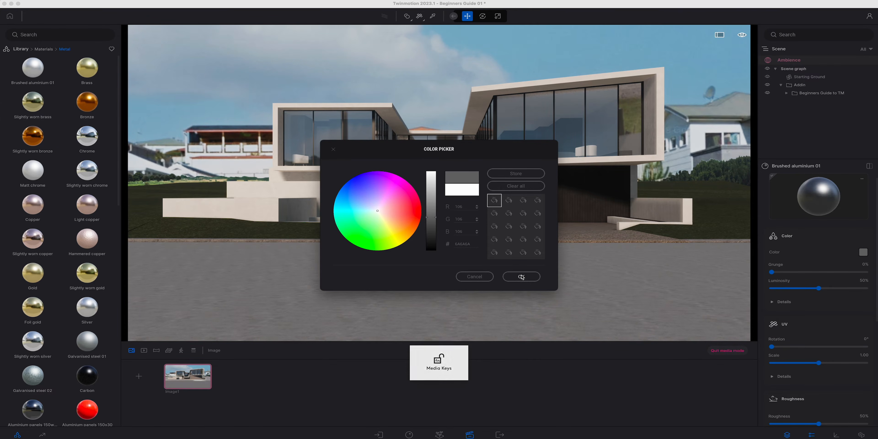
left_click(521, 277)
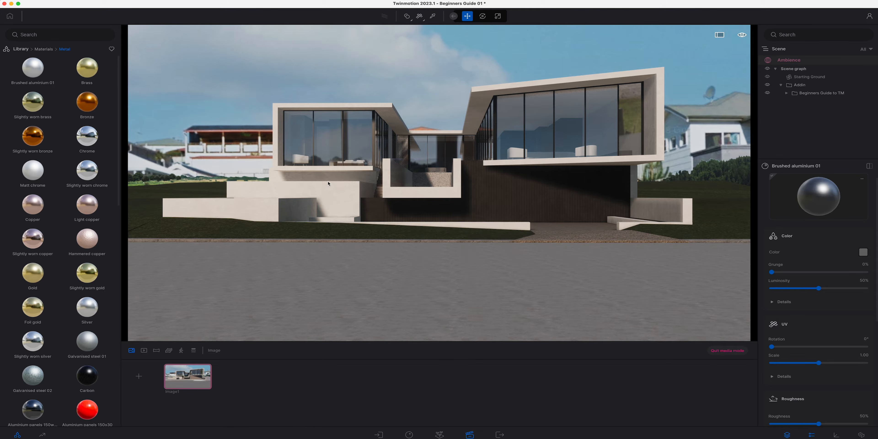
Step: Apply the Mosaic tiles 1 material from the Tiles library to the interior of the pool
mouse_move(469, 220)
middle_mouse_down("shift")
mouse_move(438, 175)
mouse_move(450, 225)
mouse_move(525, 219)
mouse_move(487, 204)
mouse_move(484, 212)
middle_mouse_up("shift")
scroll(438, 176, "up", 6)
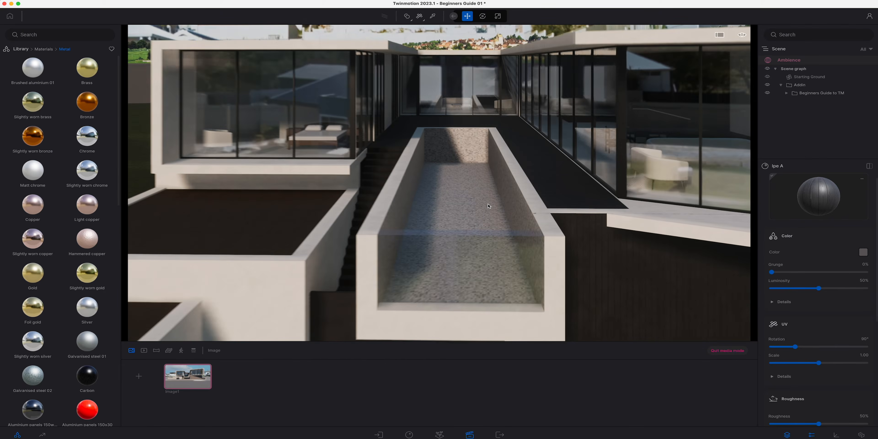
scroll(488, 205, "up", 5)
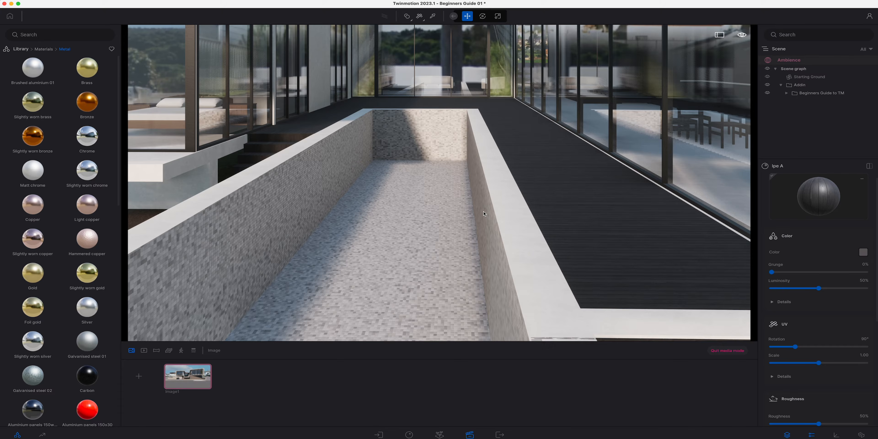
left_click(38, 50)
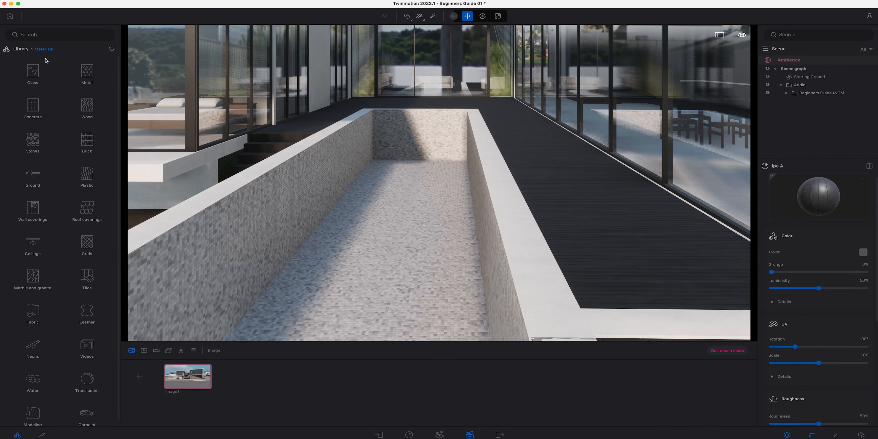
left_click(84, 276)
scroll(101, 168, "down", 10)
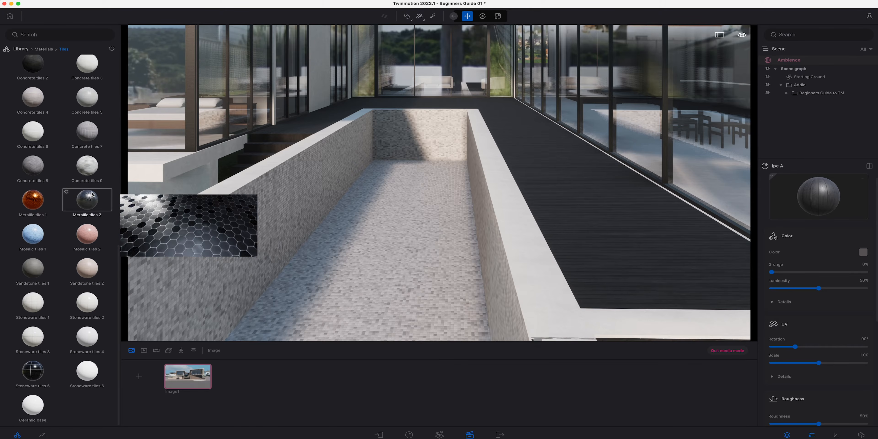
left_click_drag(33, 234, 413, 232)
Step: Place a Water Cube from the water objects library inside the pool
key("s")
right_click_drag(414, 231, 398, 208)
key("q")
key("s")
key("q")
key("s")
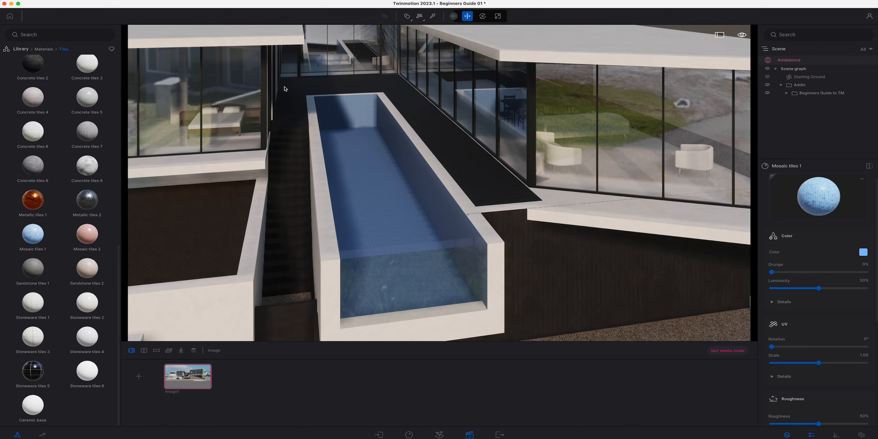
left_click(21, 49)
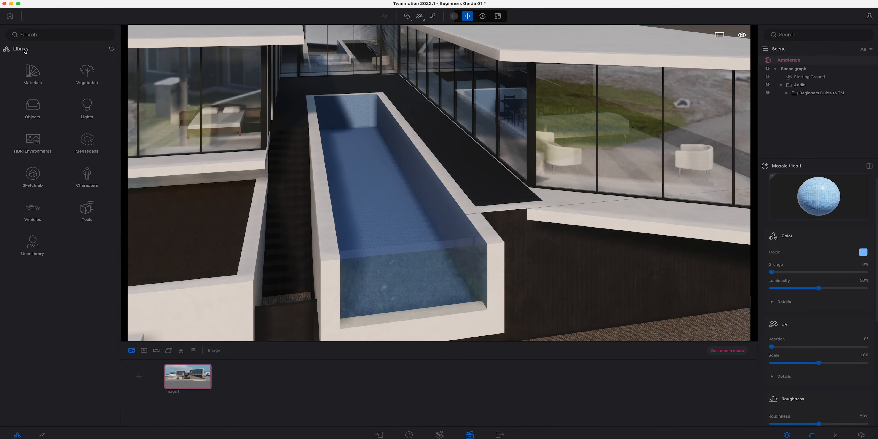
left_click(33, 106)
left_click(87, 141)
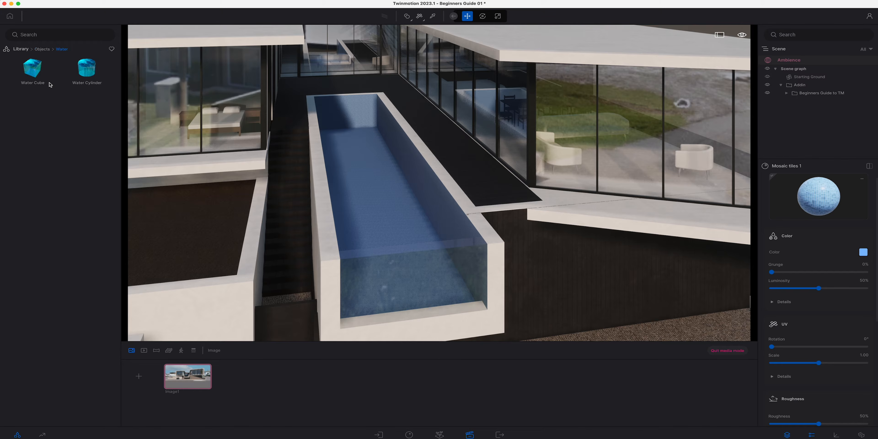
left_click_drag(42, 75, 294, 122)
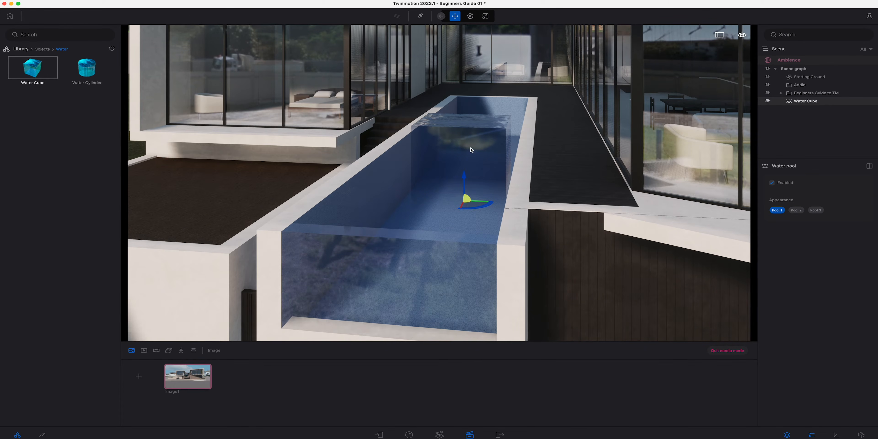
Step: Cycle the water cube's transform gizmo through the rotate, scale and move modes
key("r")
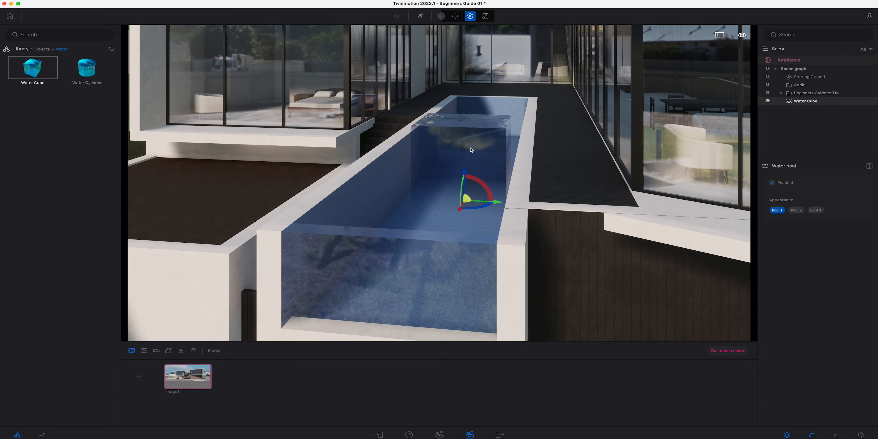
key("r")
key("space")
key("space")
key("space")
key("space")
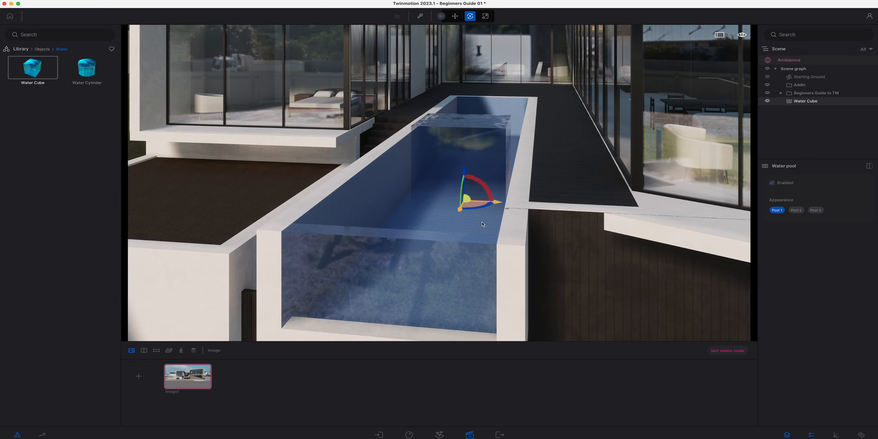
key("space")
key("space")
key("space")
key("space")
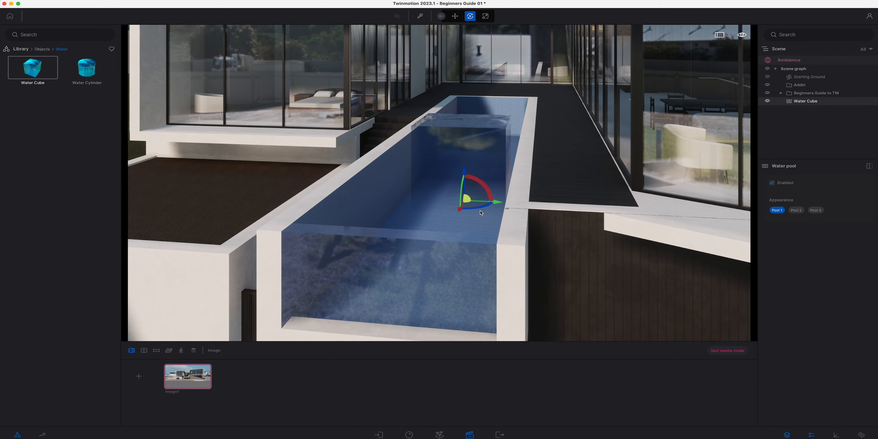
key("space")
left_click_drag(456, 171, 456, 172)
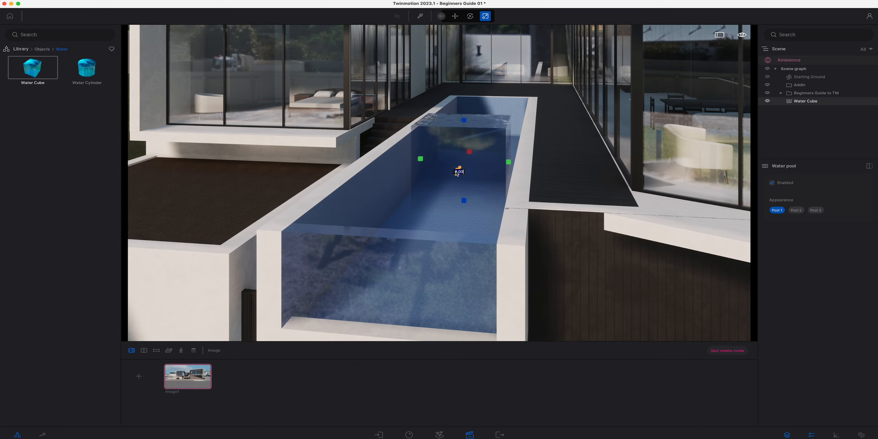
key("space")
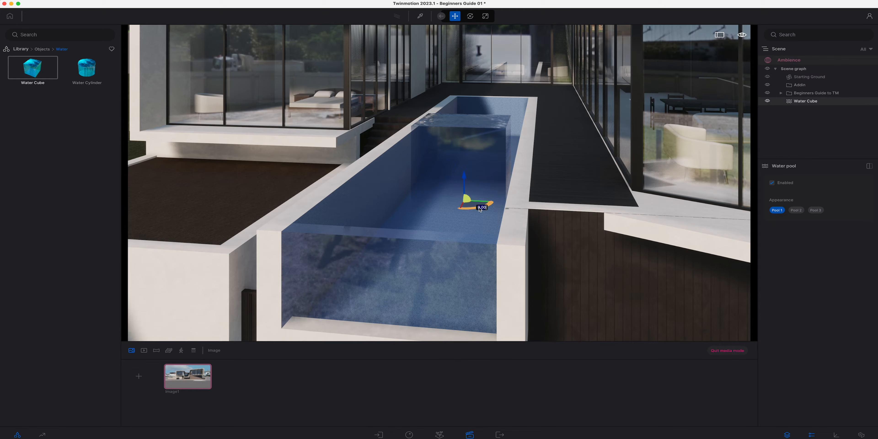
key("space")
key("space")
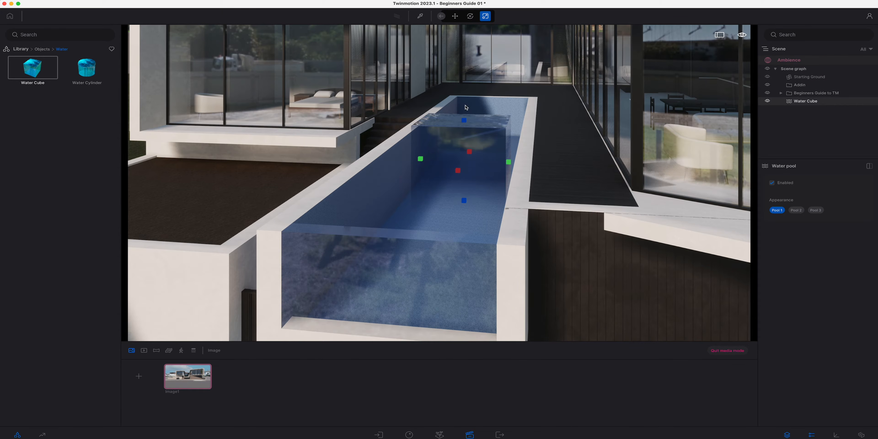
left_click_drag(476, 216, 431, 136)
key("space")
key("space")
key("space")
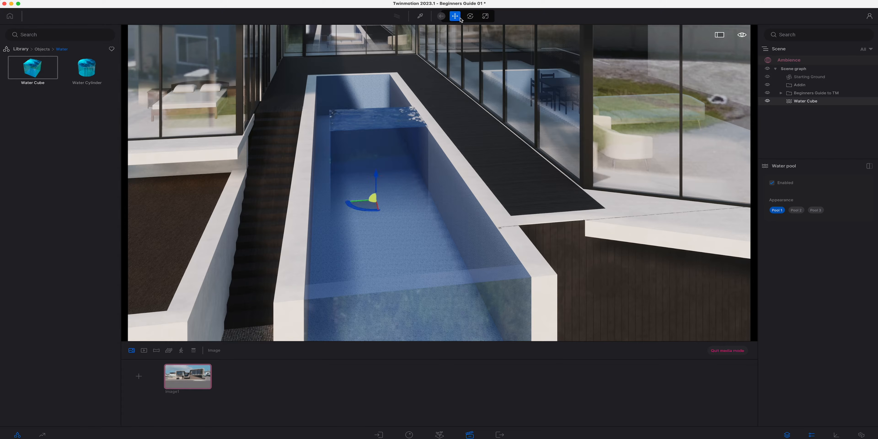
key("space")
key("space")
key("space")
key("space")
key("space")
key("space")
key("space")
key("space")
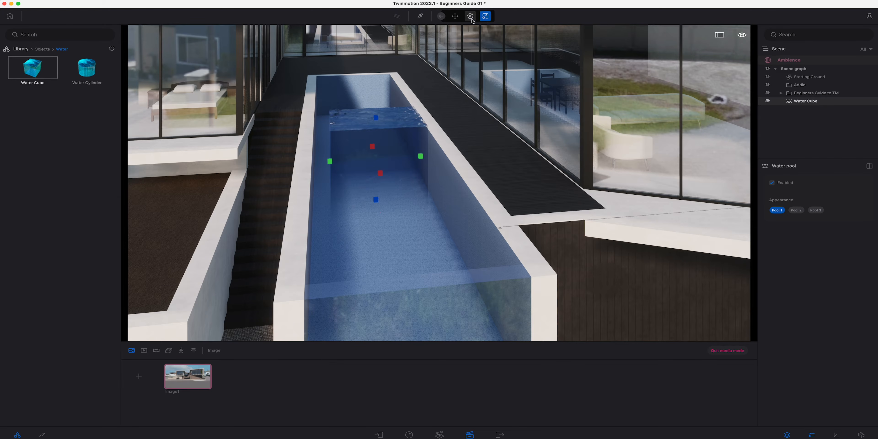
key("space")
key("space")
Step: Scale the water cube to just below the pool's rim and stretch it along the pool's length to fill it
left_click(487, 19)
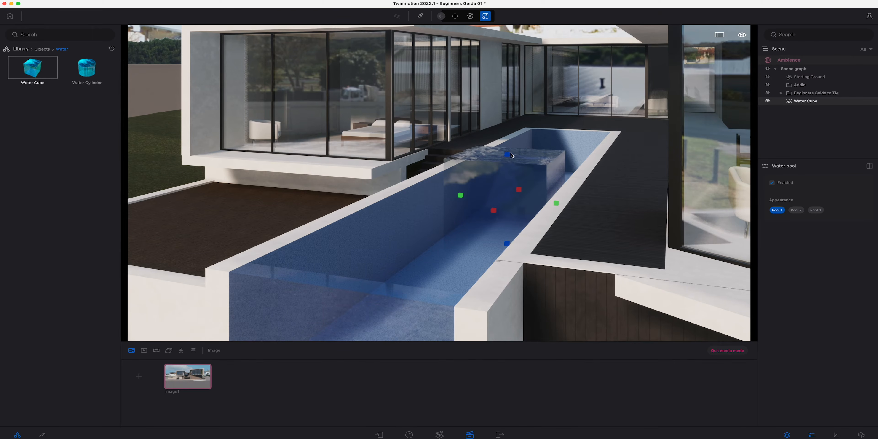
left_click_drag(508, 155, 508, 175)
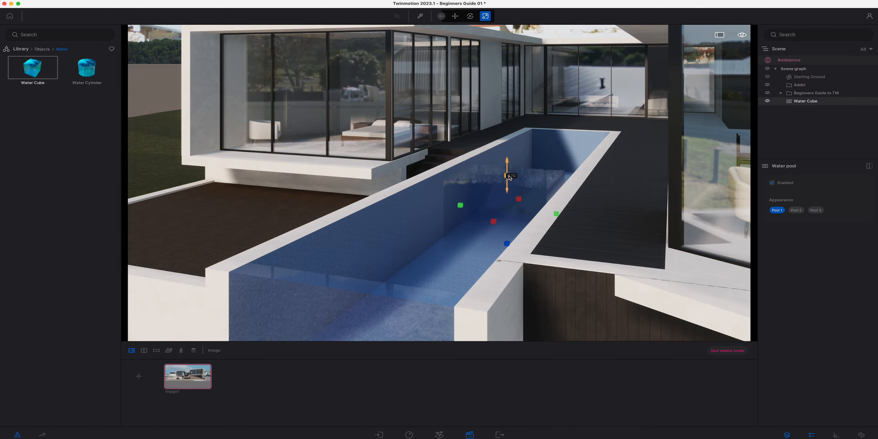
left_click_drag(494, 222, 360, 325)
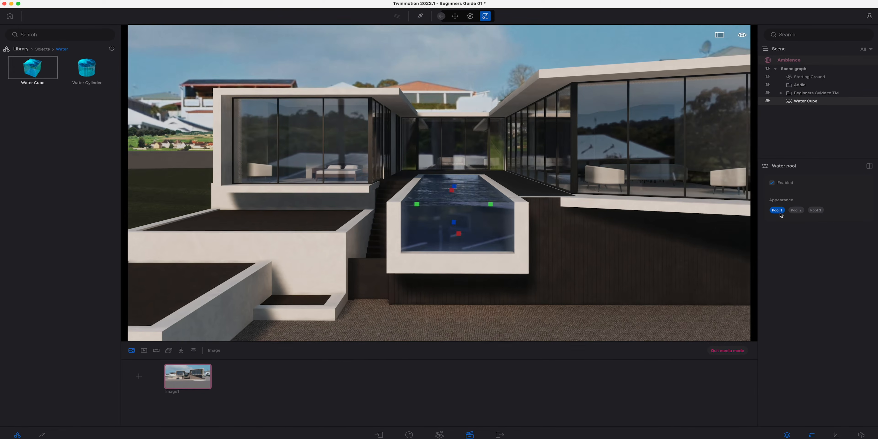
Step: Compare the Pool 2 and Pool 3 appearances on the water and set it to Pool 2
left_click(797, 210)
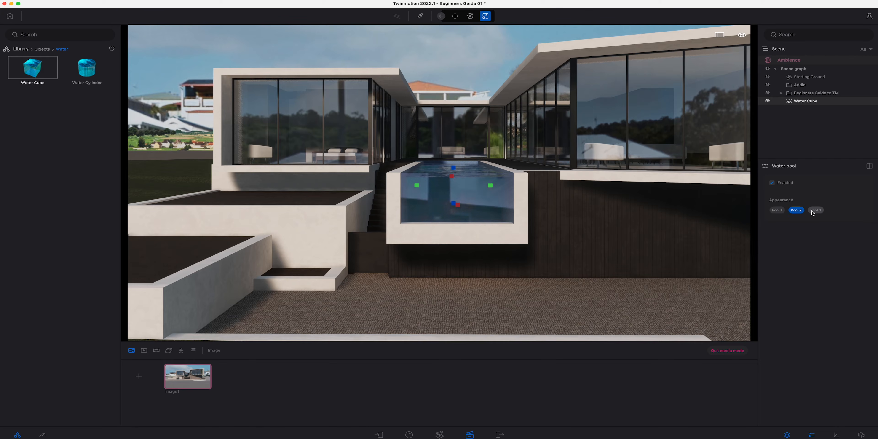
left_click(816, 210)
left_click(798, 211)
key("Escape")
scroll(633, 244, "down", 5)
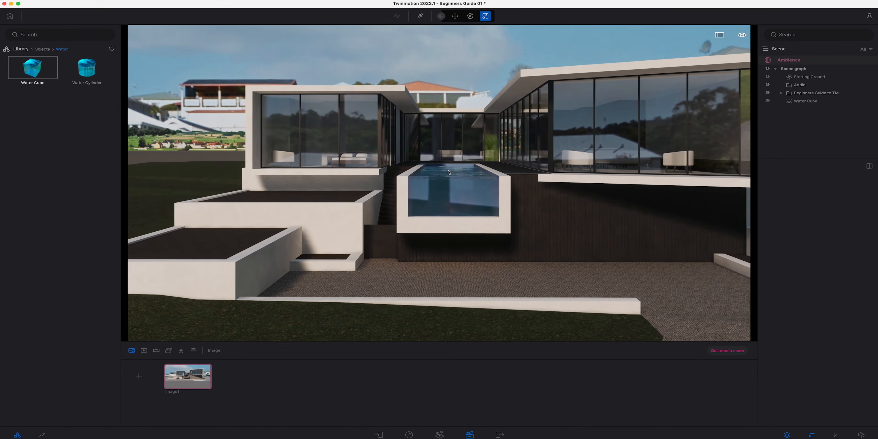
left_click(451, 173)
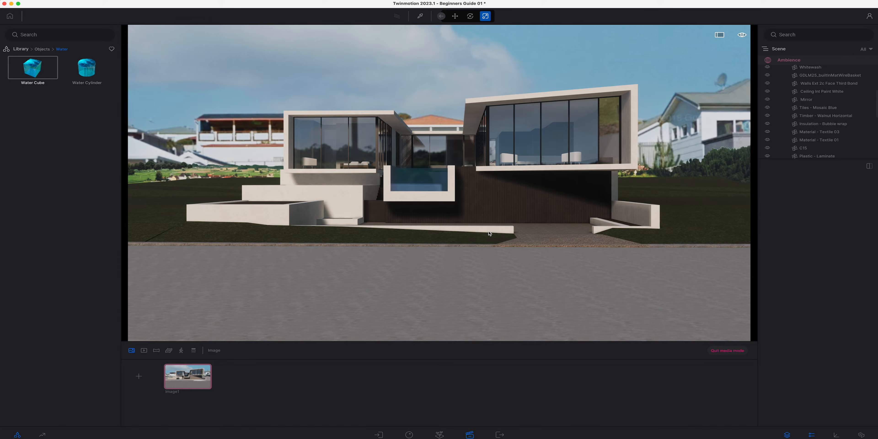
Step: Place a Chinaberry Tree from the trees library on each side of the house and restore the Image1 view
left_click(21, 49)
left_click(83, 78)
left_click(86, 73)
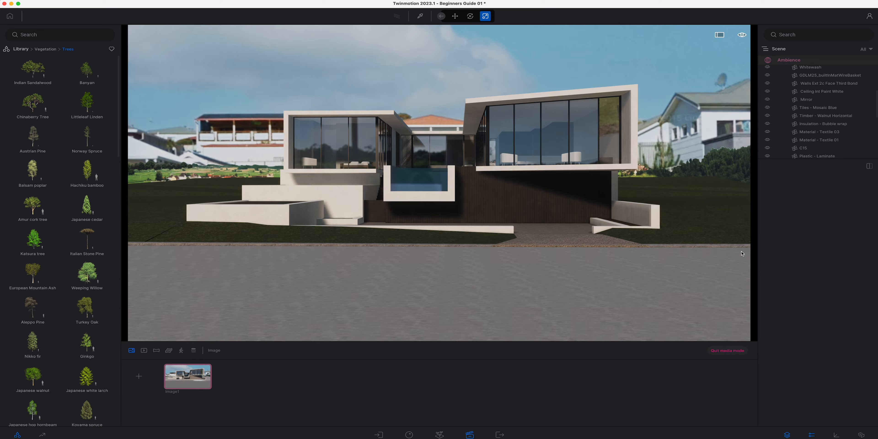
mouse_move(38, 108)
left_click_drag(38, 107, 555, 226)
key("d")
left_click(194, 387)
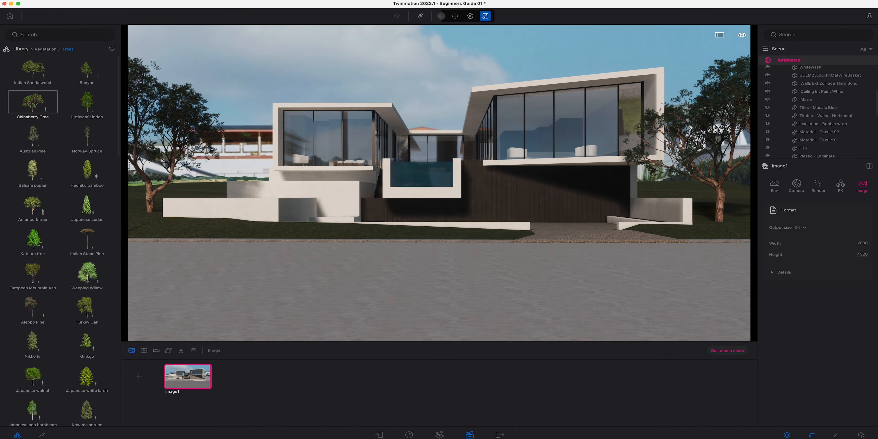
Step: Move the left Chinaberry tree closer to the house, beside the stepped planters, and check it in the Image1 view
left_click(153, 197)
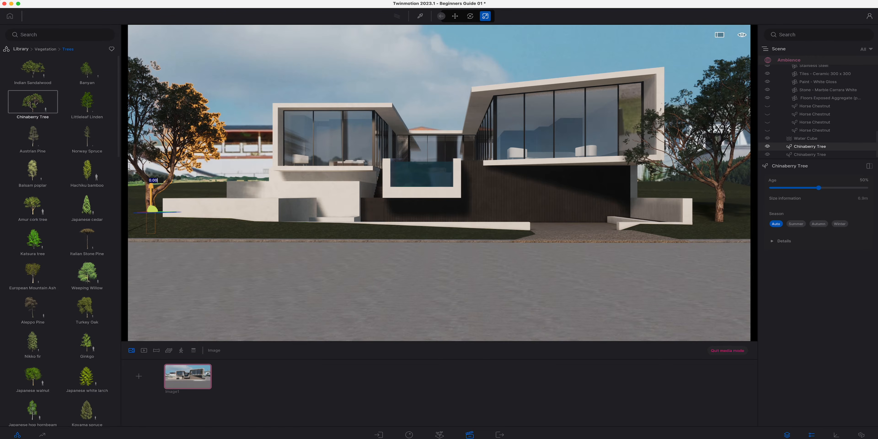
middle_click_drag(210, 234, 144, 350)
right_click_drag(150, 337, 187, 301)
left_click_drag(188, 300, 247, 255)
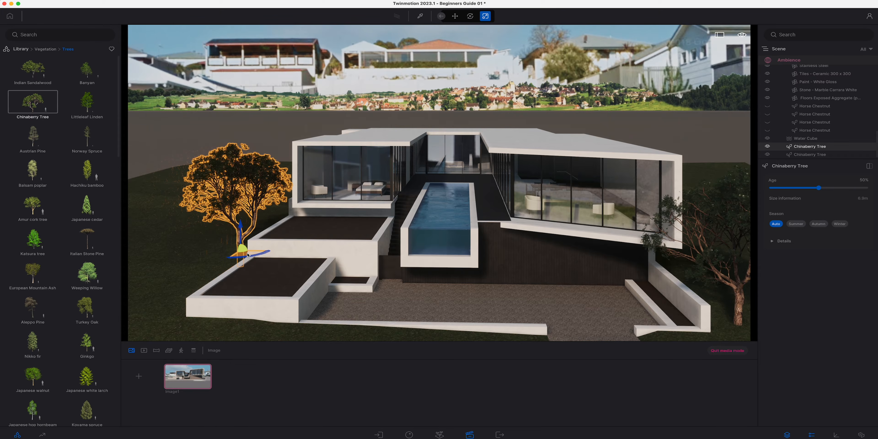
left_click(189, 373)
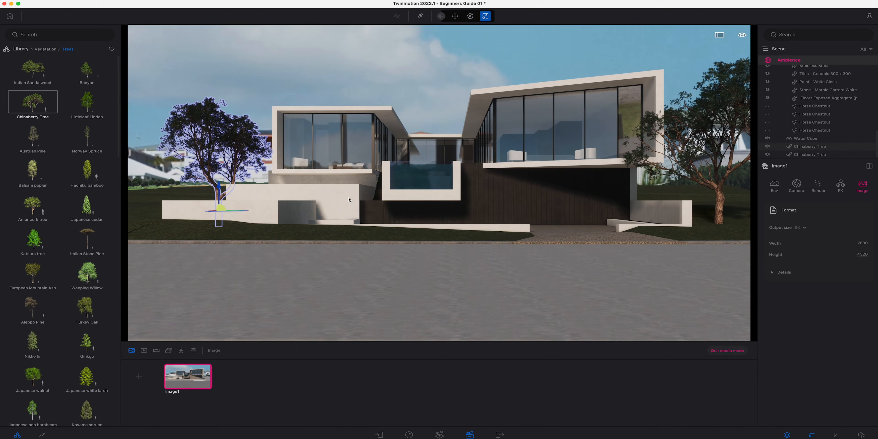
Step: Reposition the right Chinaberry tree on the lawn beside the driveway's retaining wall
left_click(653, 173)
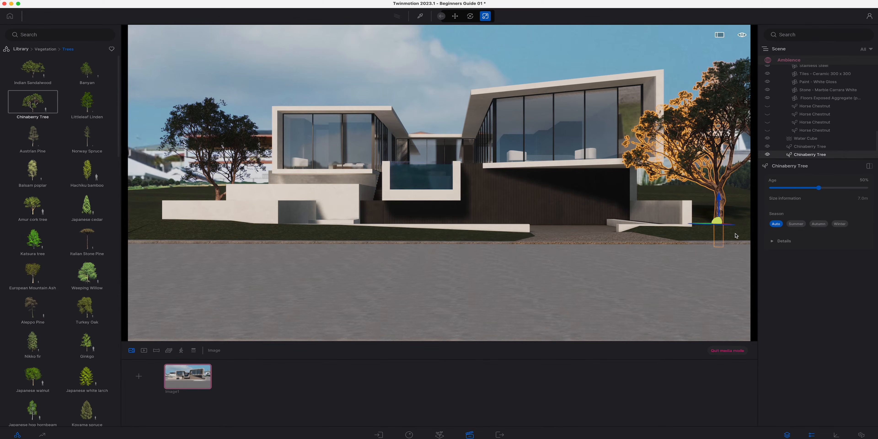
key("d")
key("w")
key("e")
right_click_drag(684, 234, 726, 270)
right_click_drag(629, 221, 532, 221)
left_click_drag(443, 263, 479, 255)
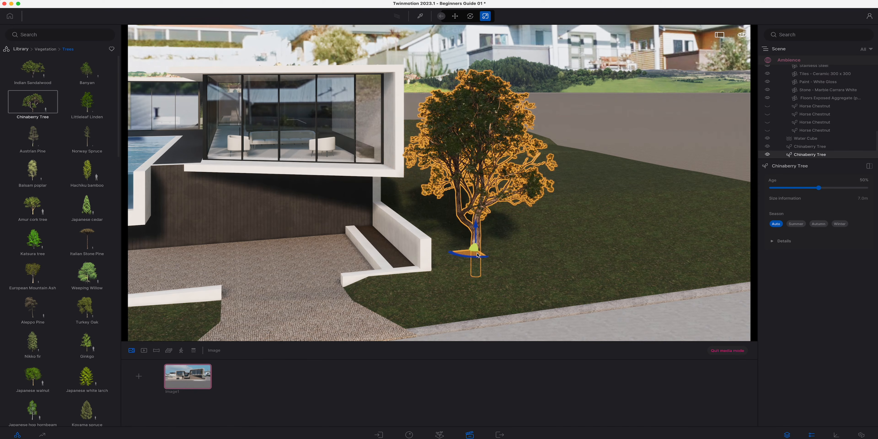
key("Escape")
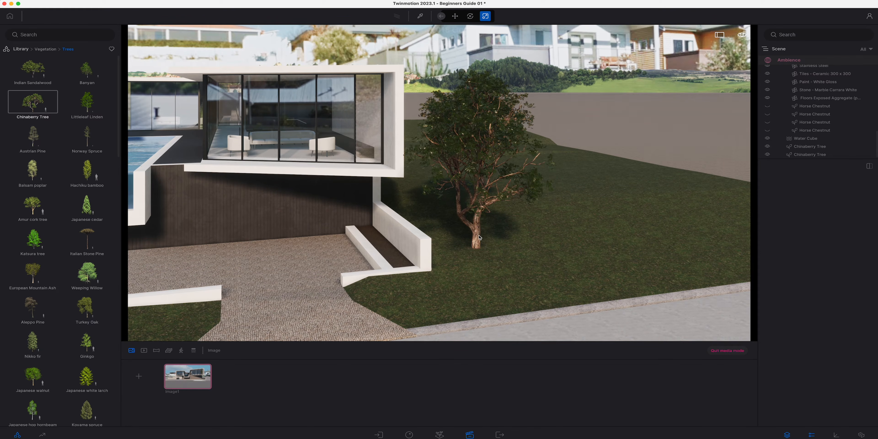
Step: Set the age of the right Chinaberry tree to 63%
left_click(479, 237)
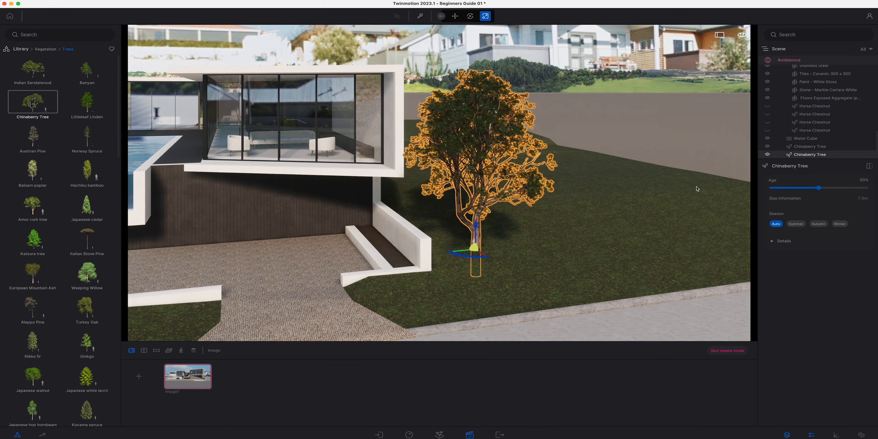
mouse_move(820, 189)
left_mouse_down()
mouse_move(869, 183)
mouse_move(808, 187)
mouse_move(832, 188)
left_mouse_up()
Step: Try the Autumn season on the right Chinaberry tree, undo the change and restore the Image1 view
left_click(819, 224)
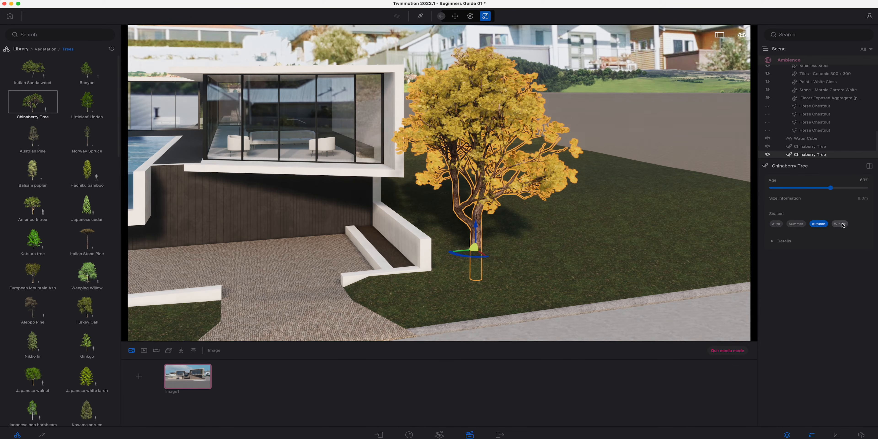
key("Escape")
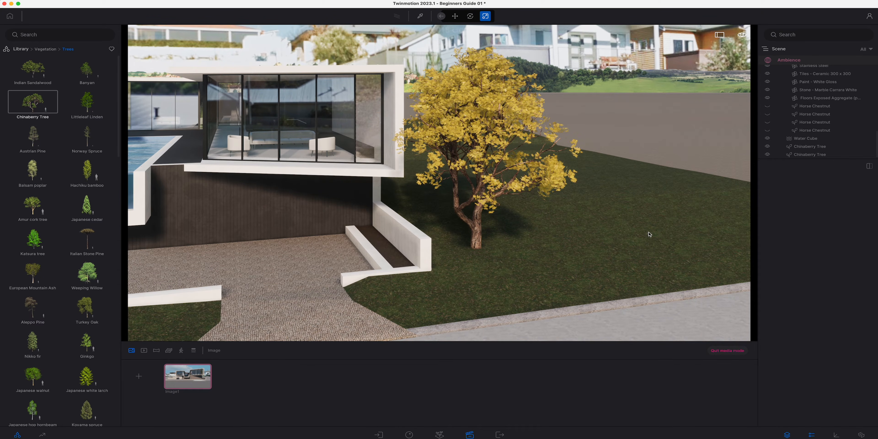
left_click(482, 189)
key("Escape")
key("super+z")
key("super+z")
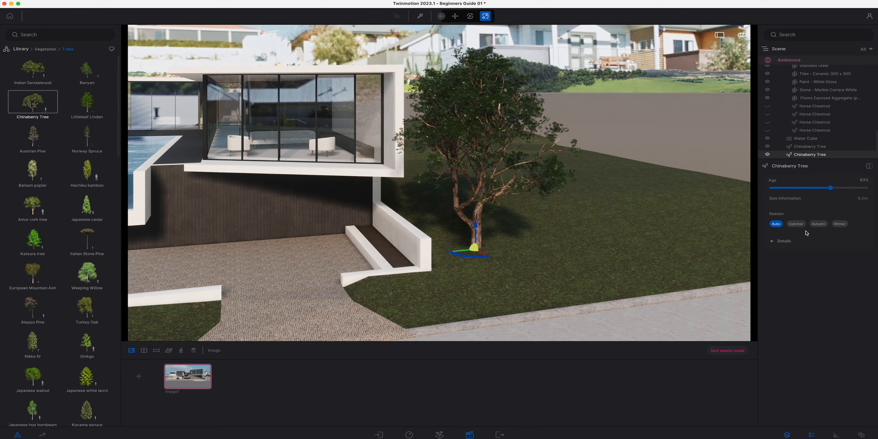
left_click(188, 376)
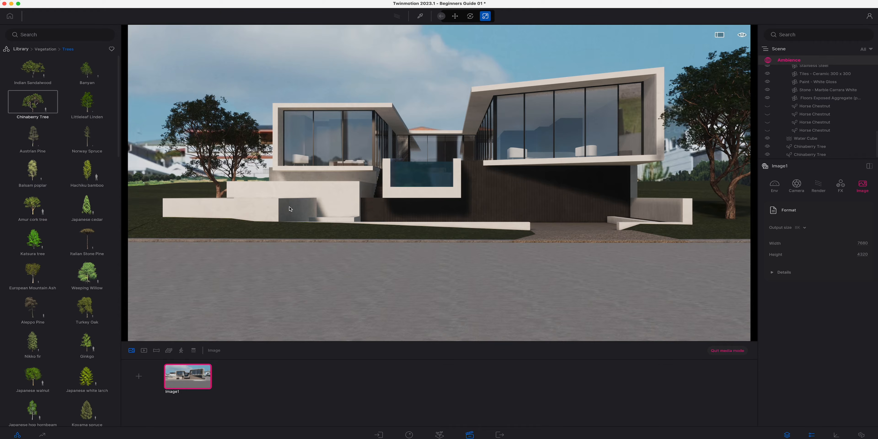
Step: Place several Bush base 2 plants from the bushes library around the left tree
left_click(46, 49)
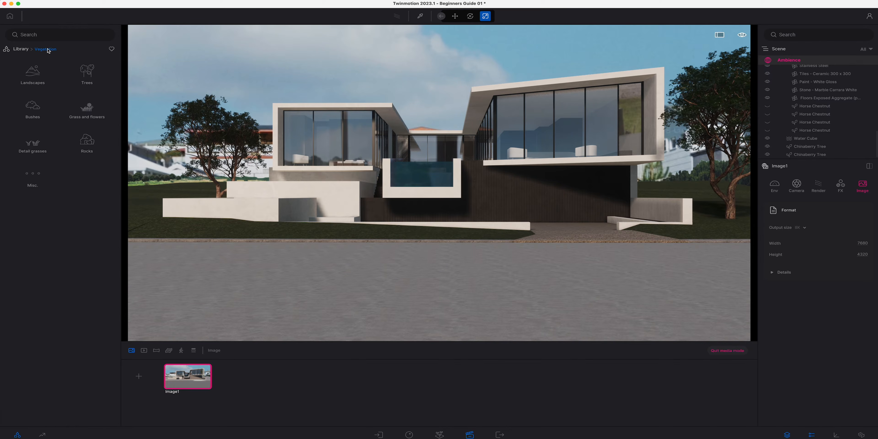
left_click(46, 108)
left_click_drag(90, 82, 298, 315)
left_click(298, 314)
left_click(254, 269)
left_click(293, 240)
Step: Add more Bush base 2 plants around the right tree and check them in the Image1 view
key("d")
key("s")
left_click(496, 289)
left_click(476, 301)
left_click(643, 292)
left_click(187, 376)
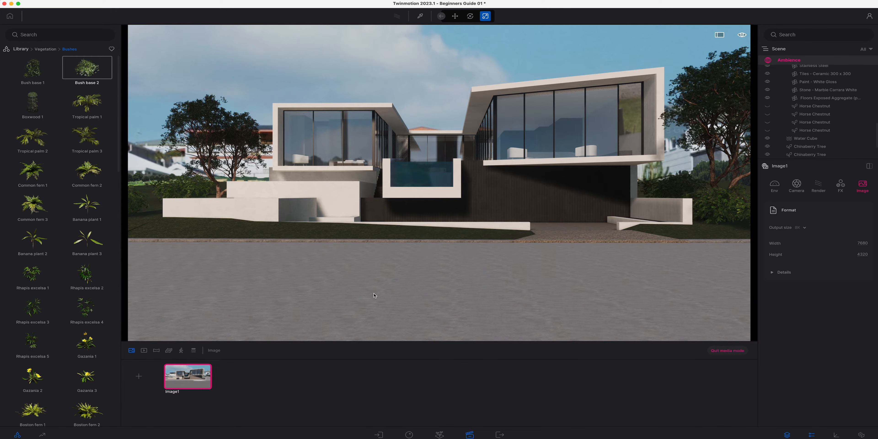
Step: Scatter Long grass 03 from the grass and flowers library over the front lawn with the foliage Scatter tool
left_click(439, 435)
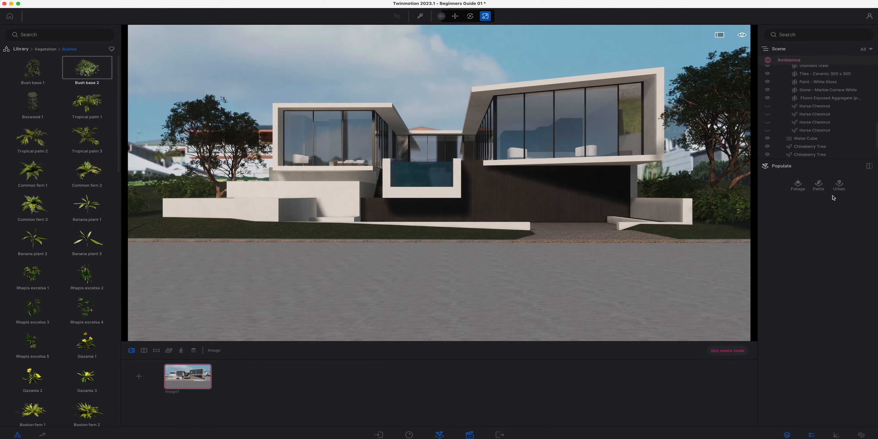
left_click(799, 186)
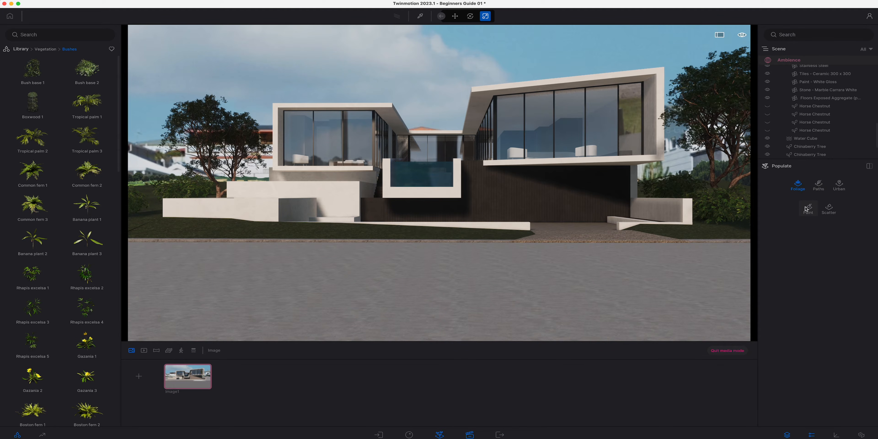
left_click(808, 214)
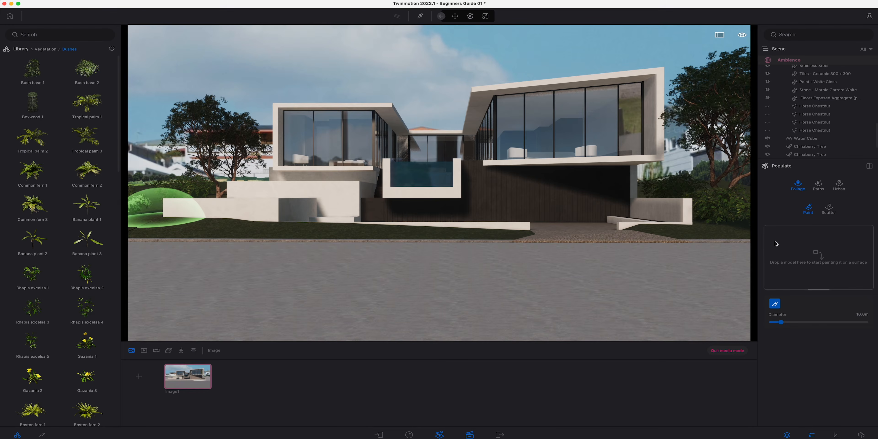
scroll(439, 242, "up", 2)
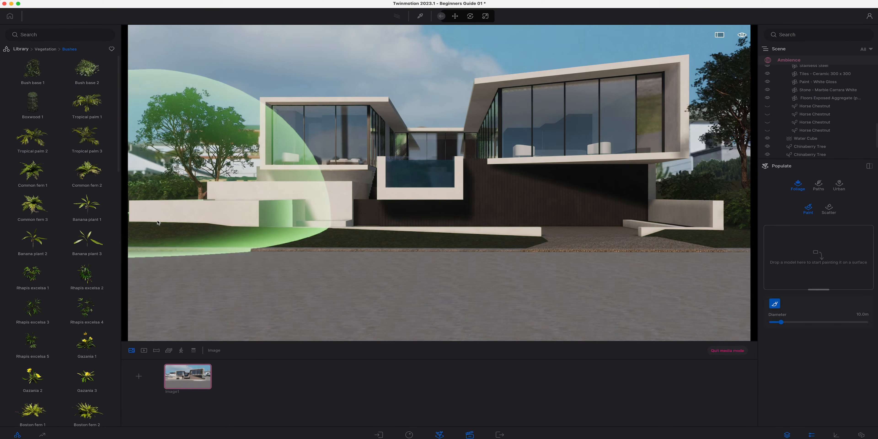
left_click(829, 208)
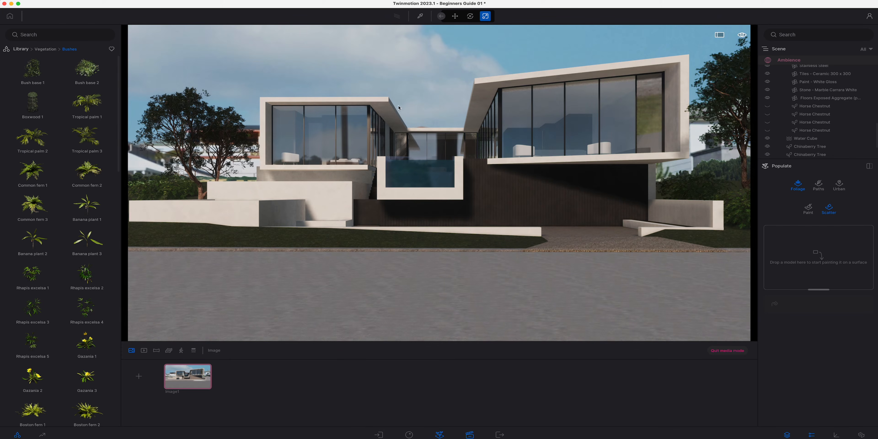
left_click(46, 49)
left_click(87, 106)
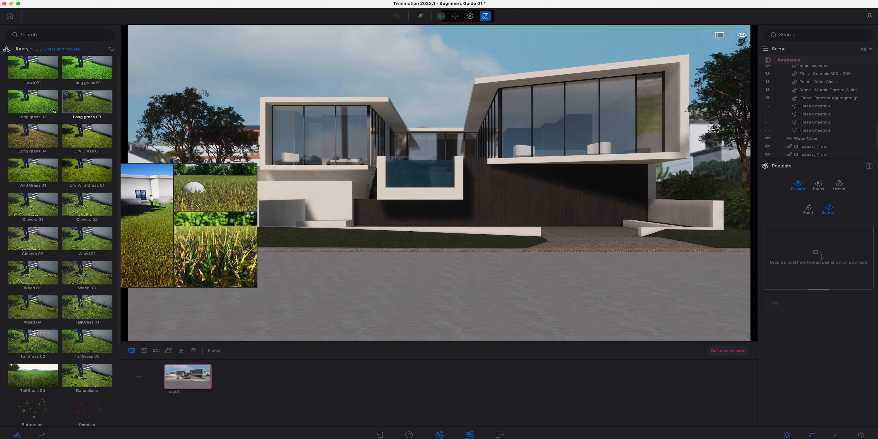
left_click_drag(88, 104, 813, 247)
left_click(785, 241)
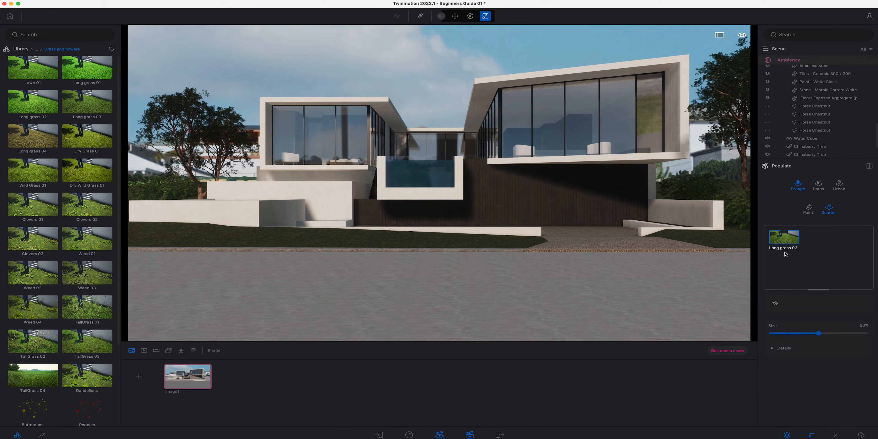
left_click(775, 305)
left_click(385, 240)
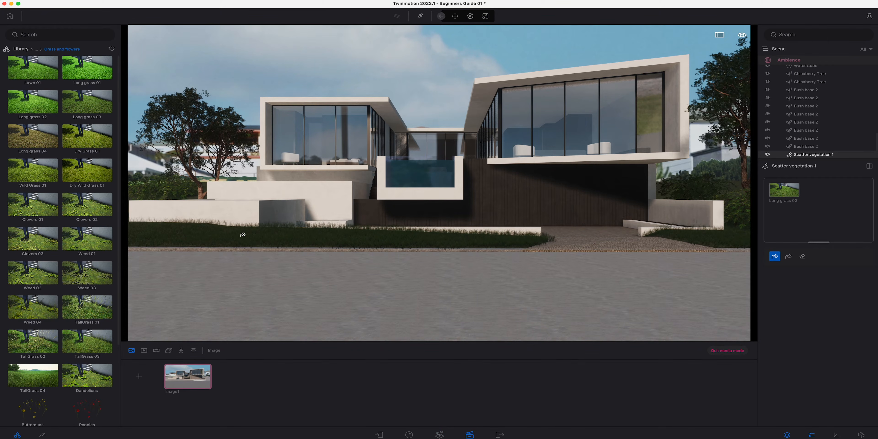
Step: Reduce the size of the scattered Long grass 03 to about 37%
key("Escape")
key("a")
key("w")
right_click_drag(215, 236, 644, 279)
key("q")
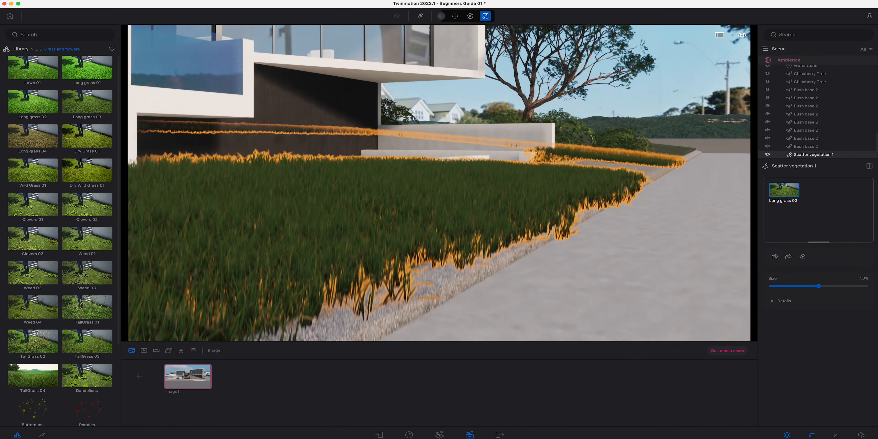
left_click_drag(819, 286, 802, 286)
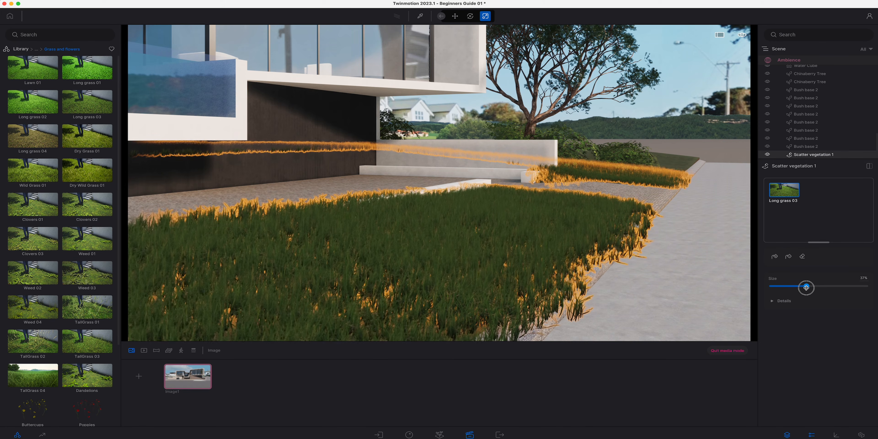
key("Escape")
Step: Select the scattered lawn grass along the street edge and set its vegetation eraser to a 0.5 m diameter
right_click_drag(662, 255, 534, 239)
key("s")
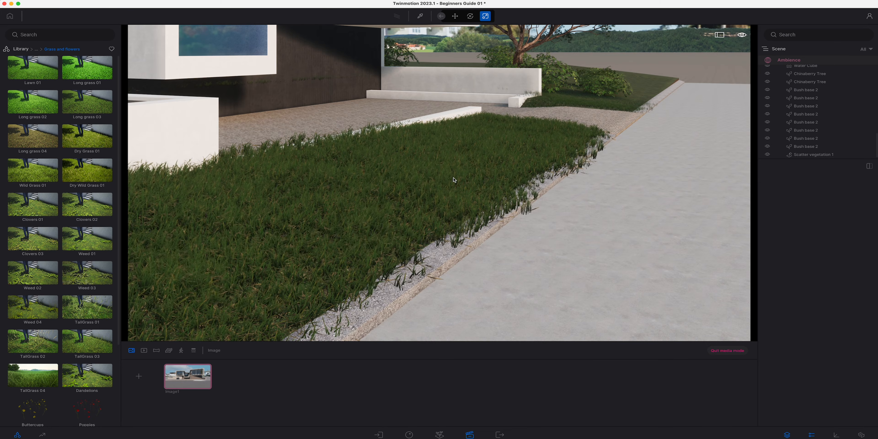
left_click(453, 178)
left_click(803, 256)
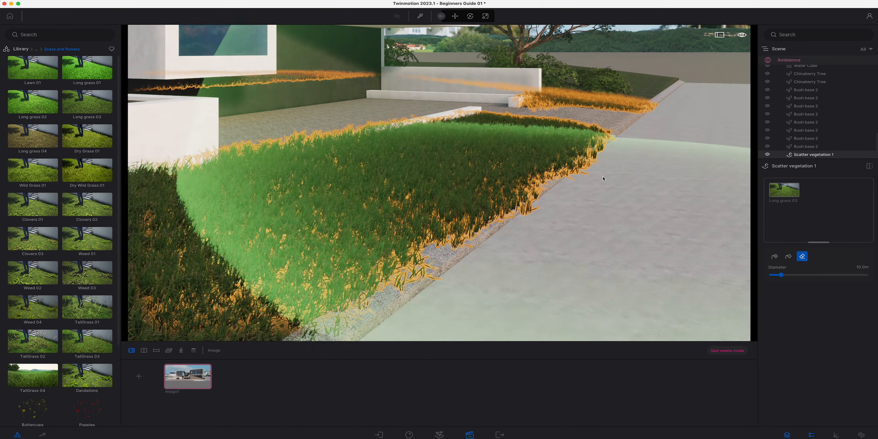
left_click(863, 267)
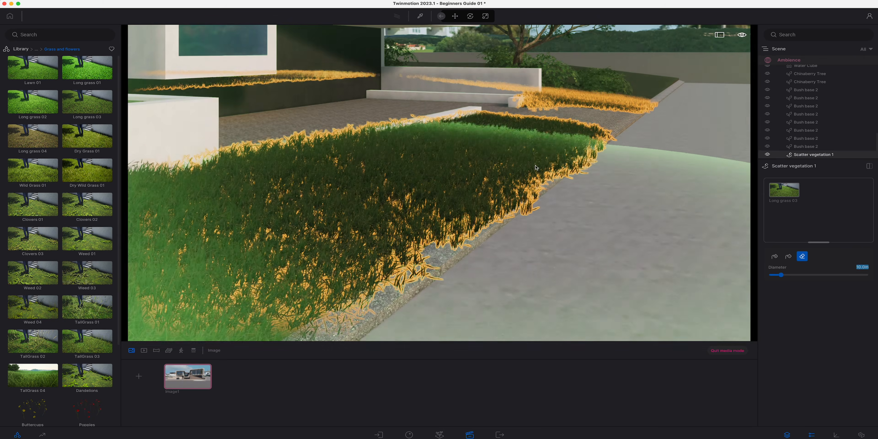
type("0.5")
key("Return")
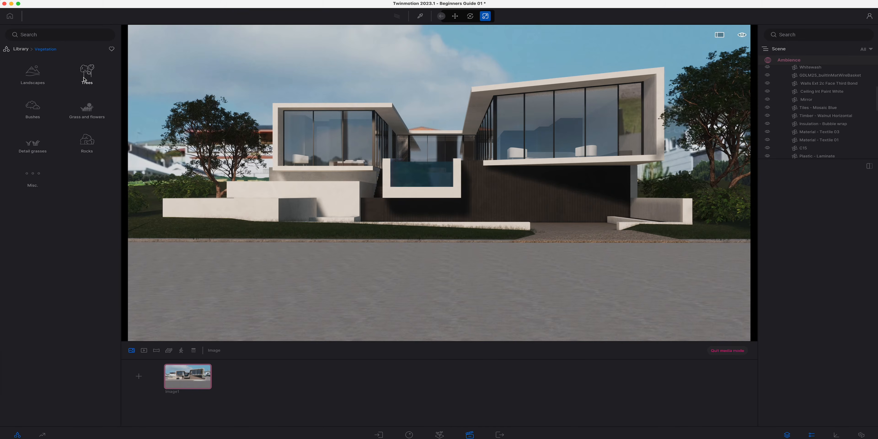
Step: Place two Austrian Pine trees from the trees library behind the house and return to the Image1 view
left_click(86, 80)
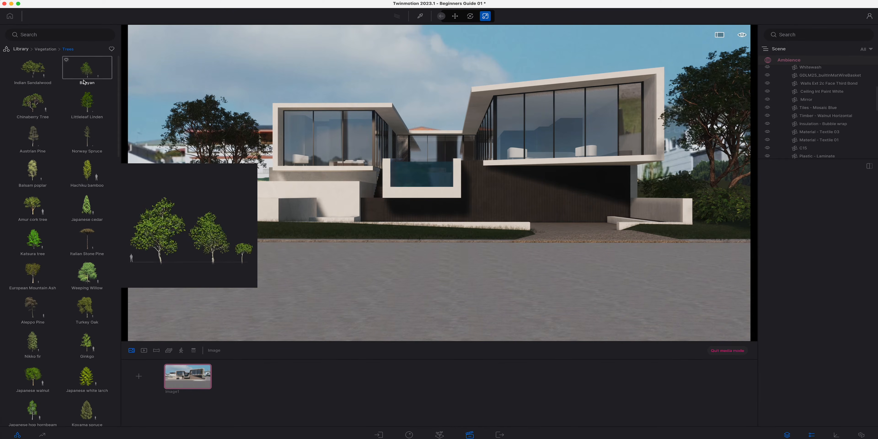
left_click_drag(39, 141, 441, 261)
key("w")
key("a")
key("e")
left_click(277, 246)
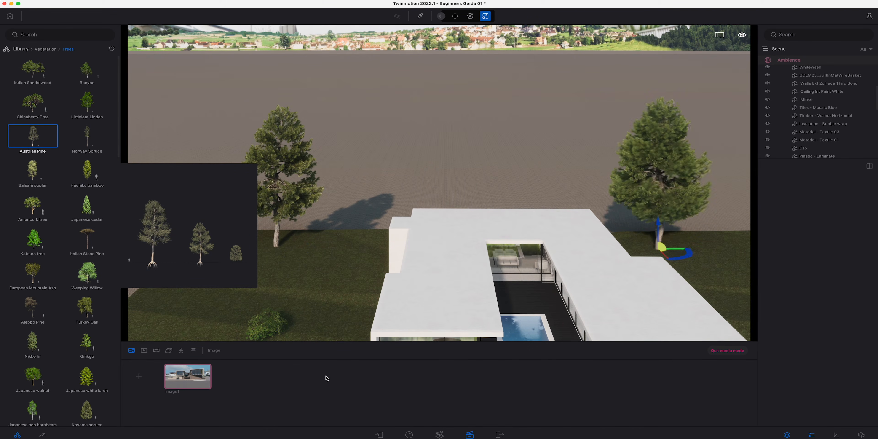
left_click(187, 376)
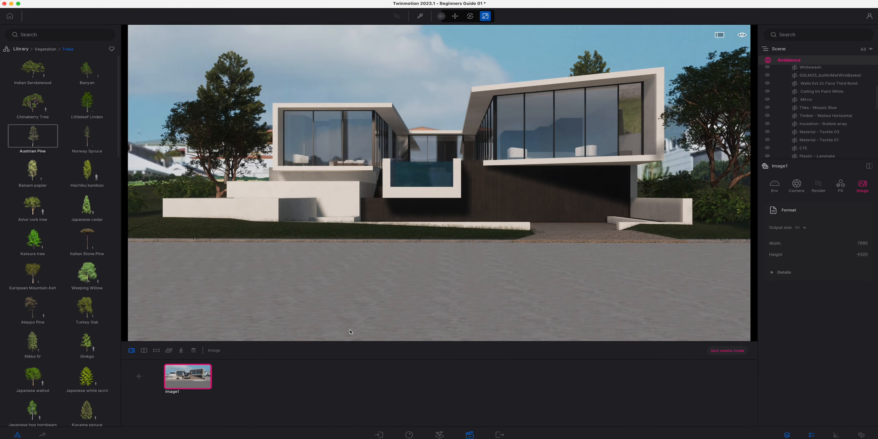
Step: Move the left Austrian Pine outward to the left edge of the view, beyond the Chinaberry Tree, and adjust its placement
left_click(234, 121)
key("space")
left_click_drag(260, 186, 176, 188)
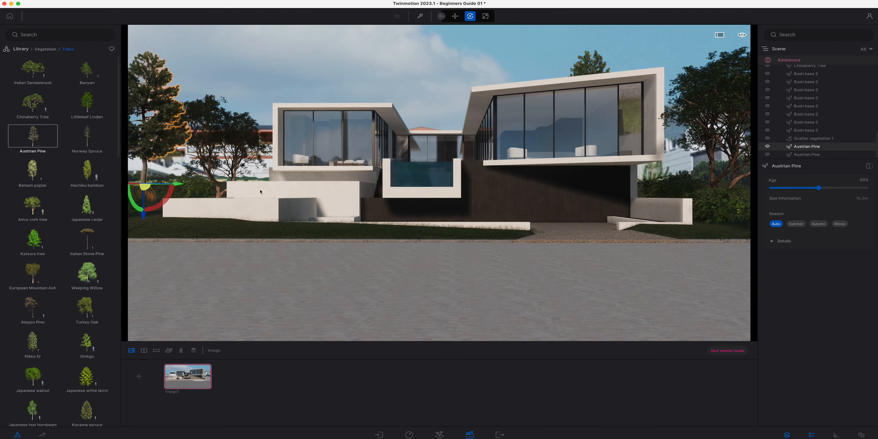
key("Escape")
left_click(152, 135)
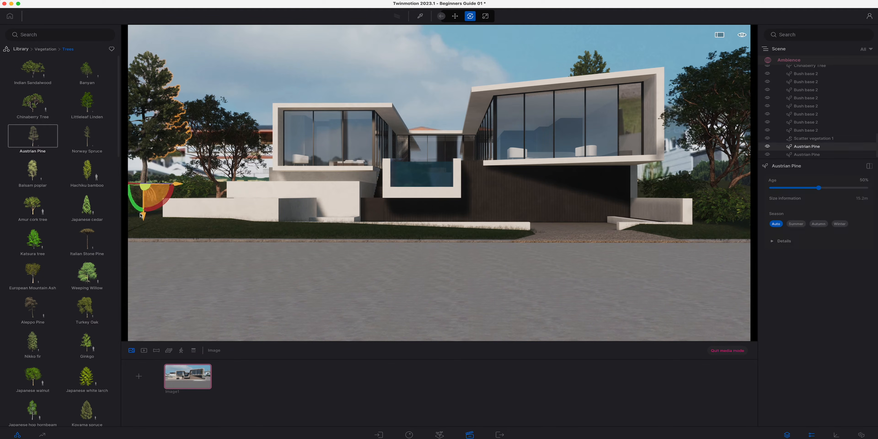
left_click_drag(145, 218, 156, 220)
key("Escape")
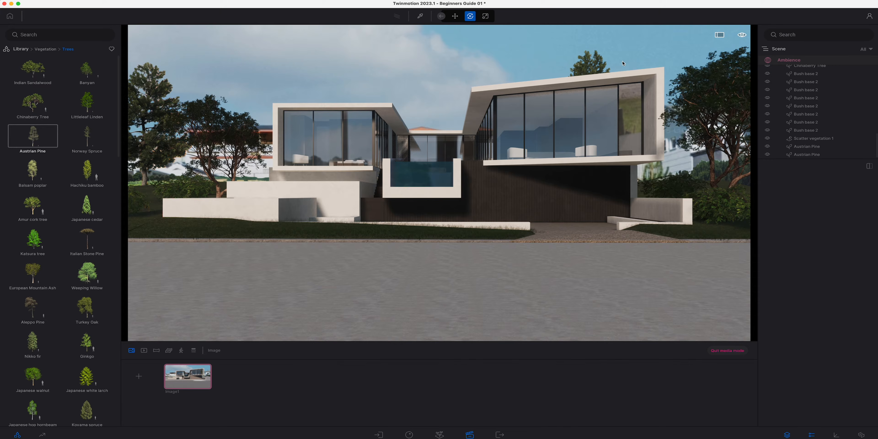
Step: Move the Austrian Pine hidden behind the right wing sideways until it stands beyond the house's right end
left_click(595, 66)
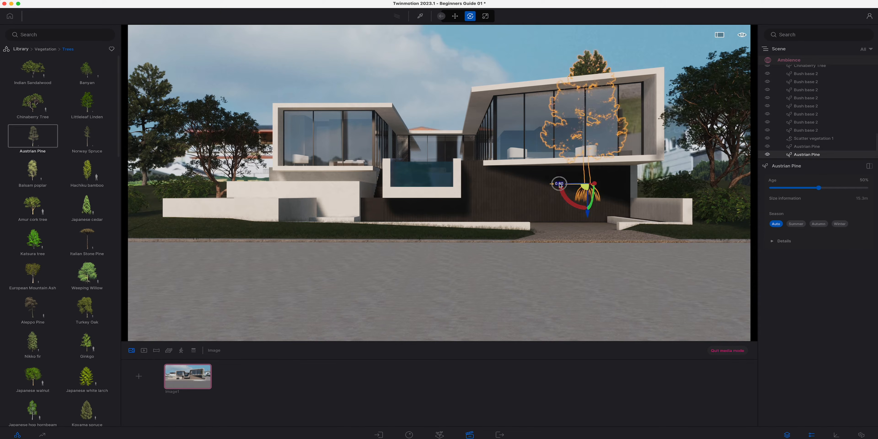
left_click_drag(560, 185, 629, 187)
key("Escape")
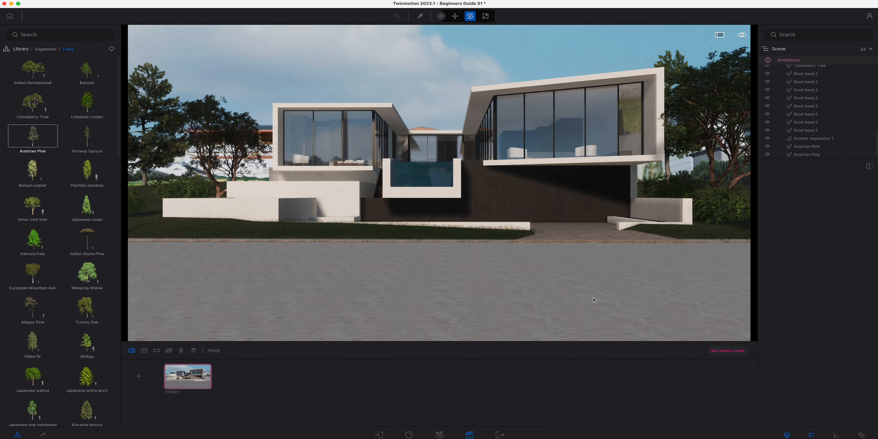
Step: Place a row of Austrian Pine trees with Chinaberry Trees between them along the far side of the street opposite the house
double_click(379, 290)
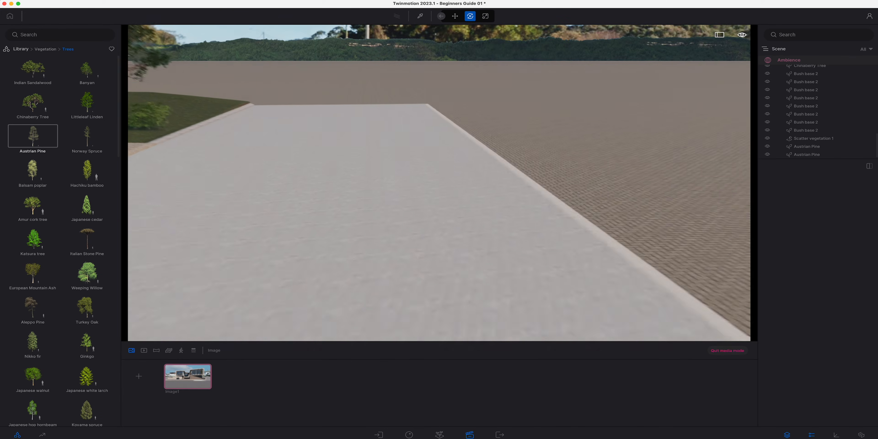
mouse_move(36, 139)
left_click_drag(36, 139, 583, 125)
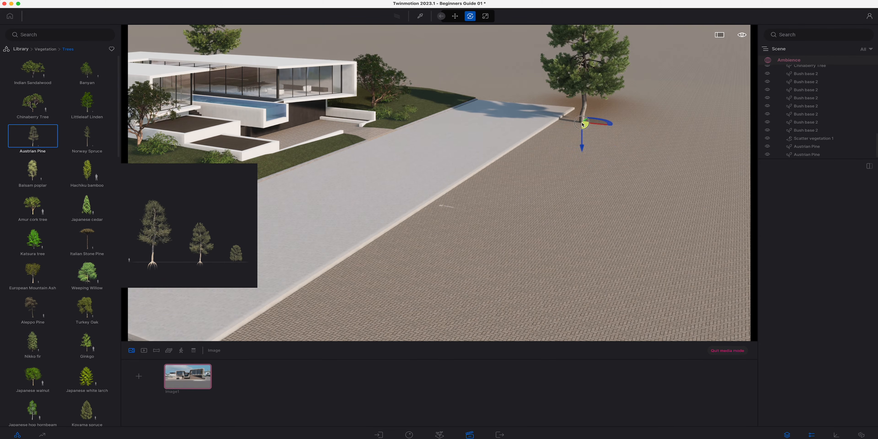
left_click(582, 123)
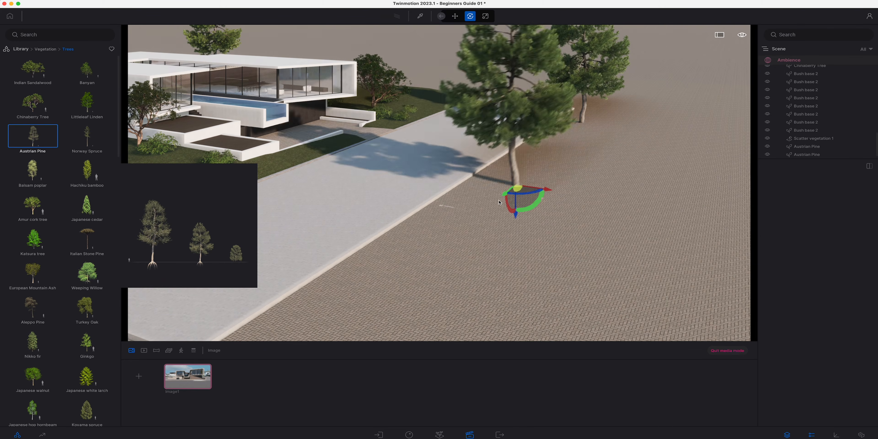
left_click(510, 179)
left_click(431, 227)
right_click_drag(432, 228, 427, 232)
key("Escape")
mouse_move(36, 112)
left_click_drag(37, 112, 472, 195)
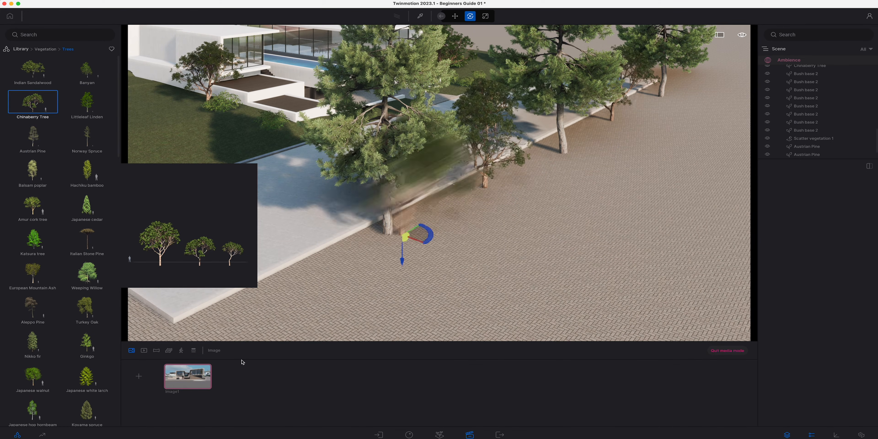
Step: Return to the Image1 view and set its sun north offset to 332° in the environment settings
left_click(184, 376)
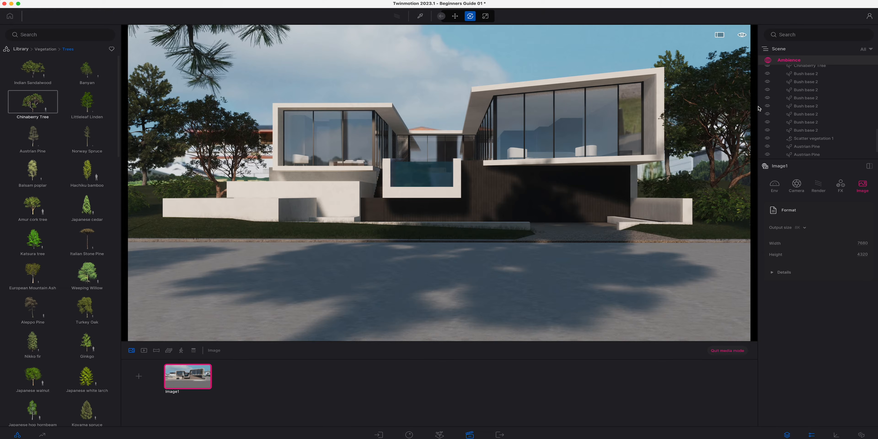
left_click(774, 186)
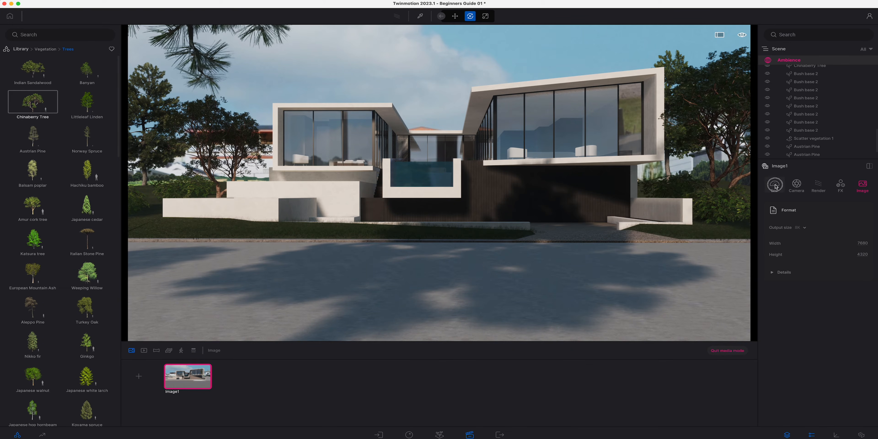
left_click_drag(839, 394, 859, 394)
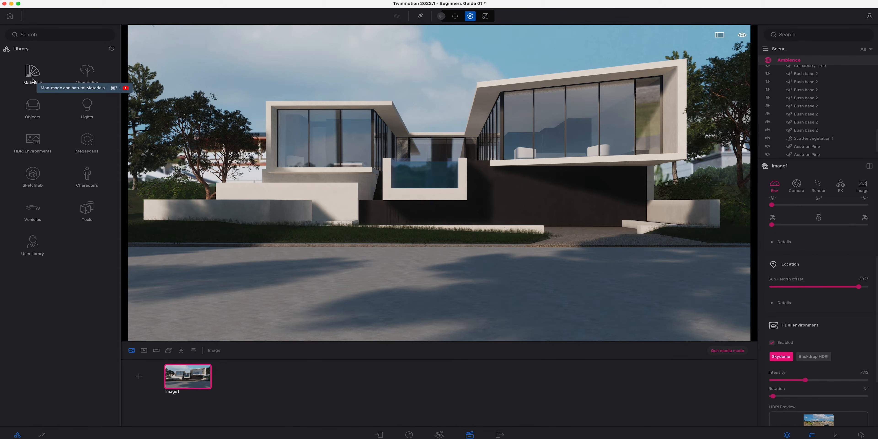
Step: Download the dark Fine Asphalt surface from the Megascans fine asphalt collection and apply it to the road
left_click(83, 147)
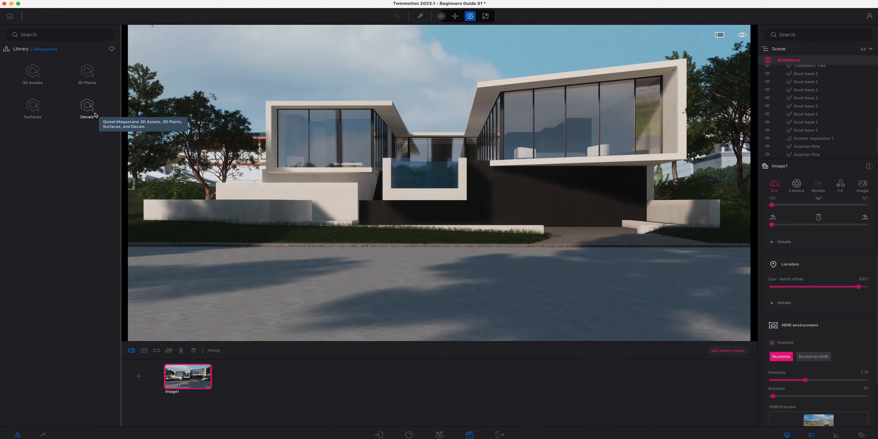
left_click(30, 109)
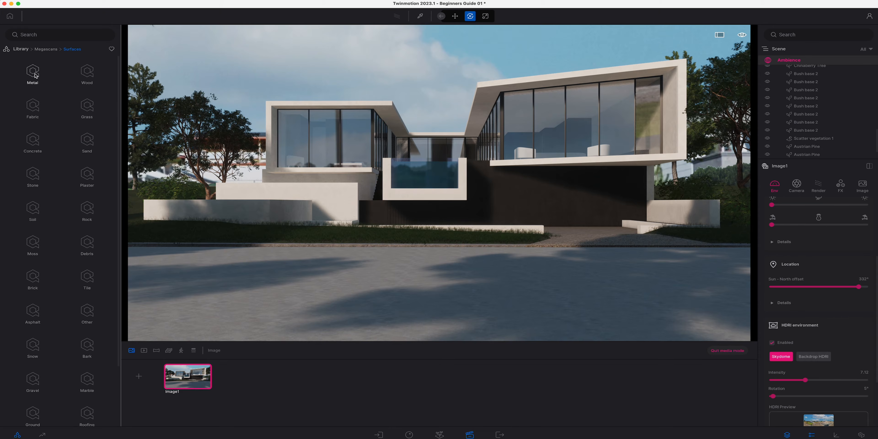
left_click(37, 313)
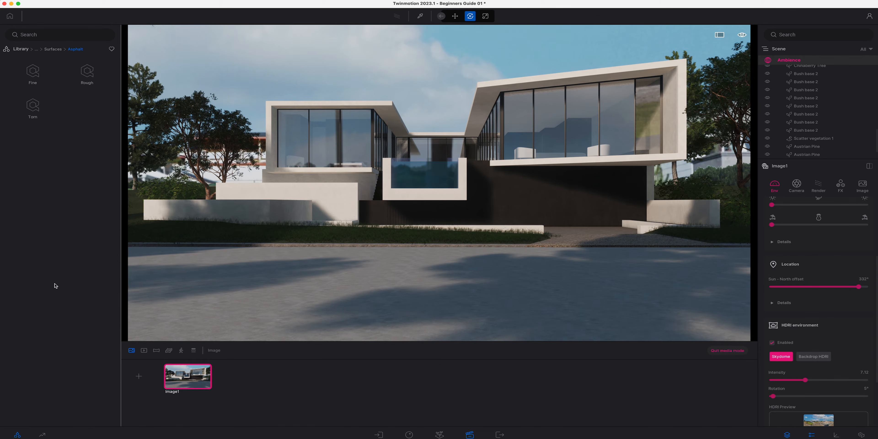
left_click(33, 73)
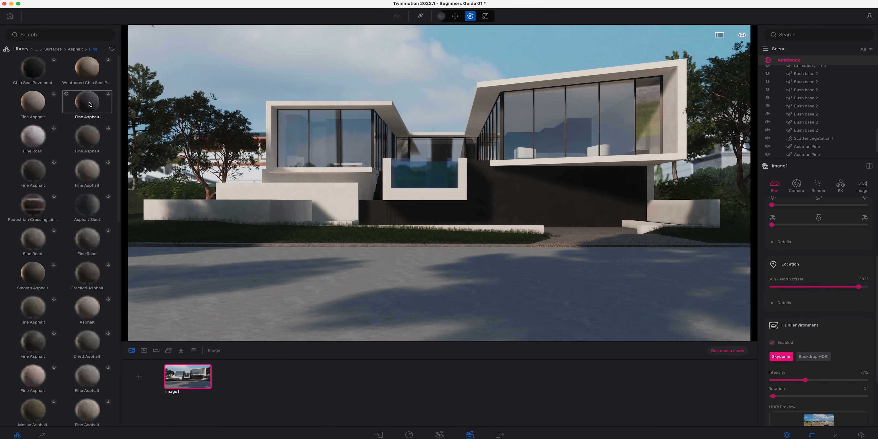
left_click(109, 95)
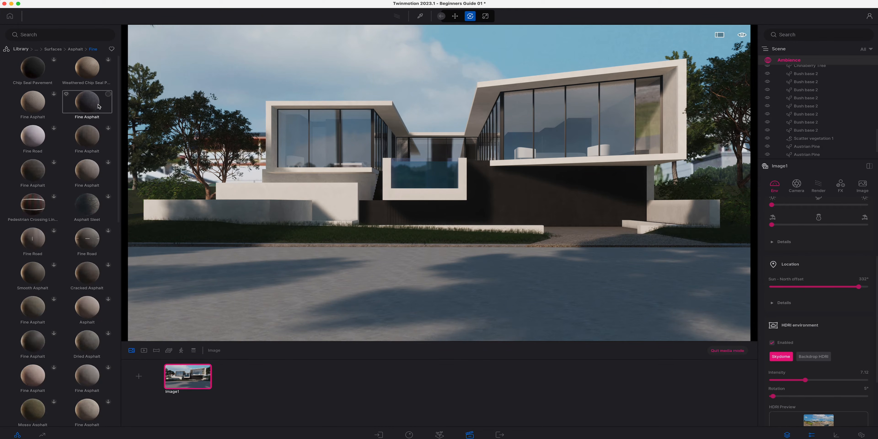
left_click_drag(99, 106, 484, 301)
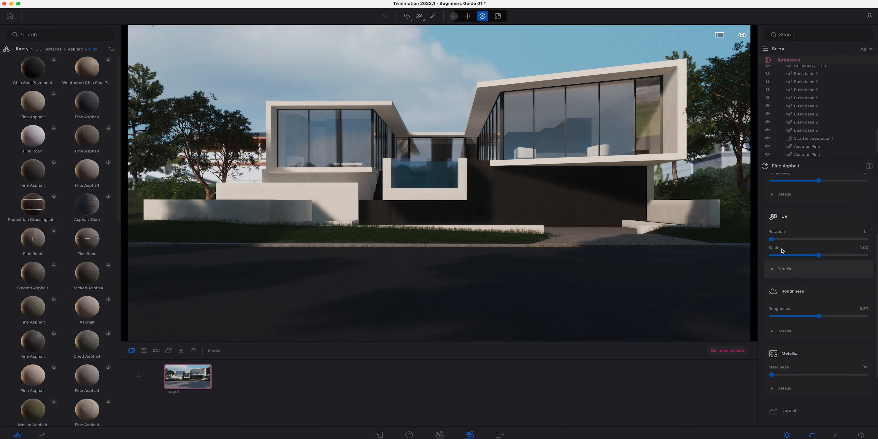
Step: Rotate the road's Fine Asphalt texture 90° and set its grunge to 77%, luminosity to 31% and roughness to 92%
left_click(866, 232)
type("90")
key("Return")
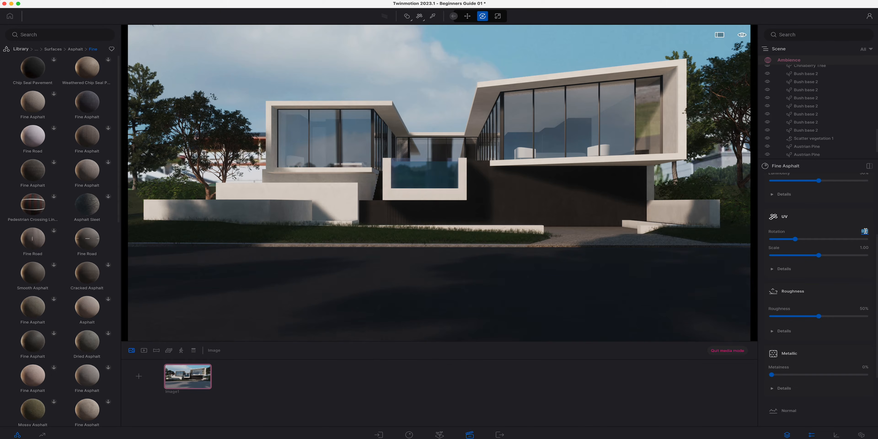
scroll(832, 262, "up", 4)
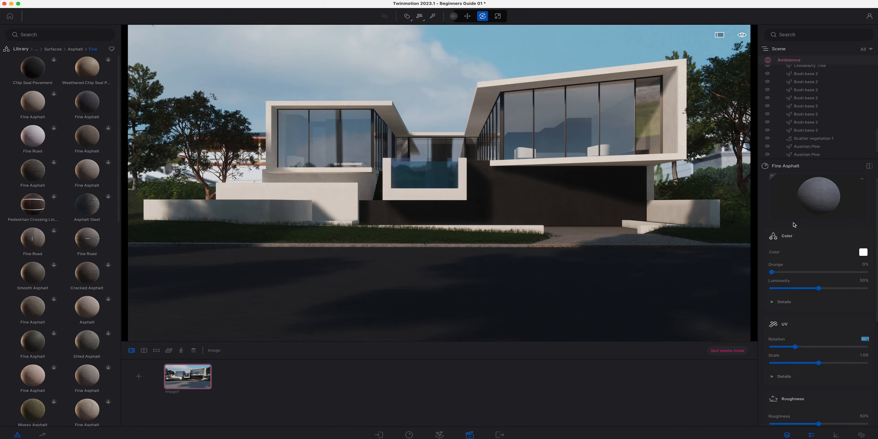
left_click_drag(801, 272, 802, 289)
scroll(810, 288, "down", 3)
left_click_drag(819, 364, 858, 364)
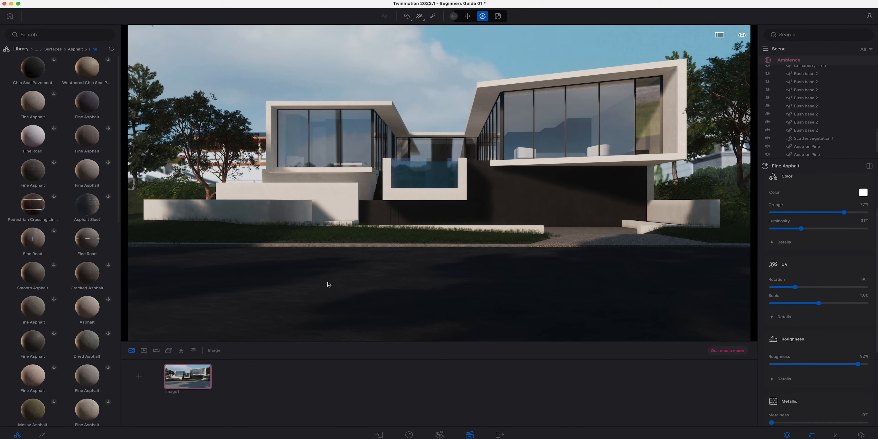
Step: Place a Dash marking decal along the middle of the road and a Line marking decal along its house-side edge
left_click(22, 49)
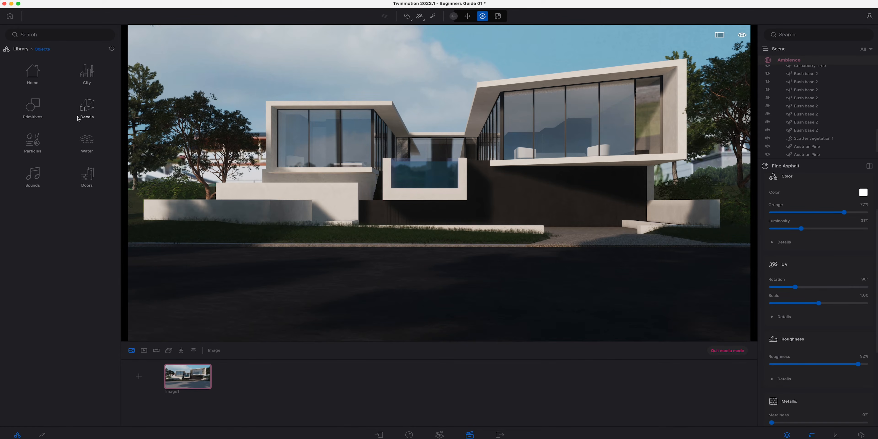
left_click(89, 107)
left_click_drag(38, 105, 435, 284)
left_click_drag(50, 147, 172, 252)
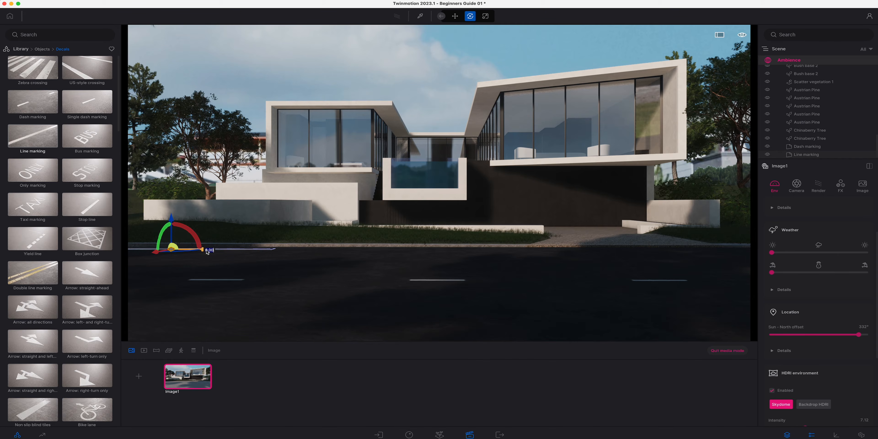
Step: Duplicate the Line marking decal along the road edge as 3 evenly spaced instances
left_click_drag(207, 252, 412, 251)
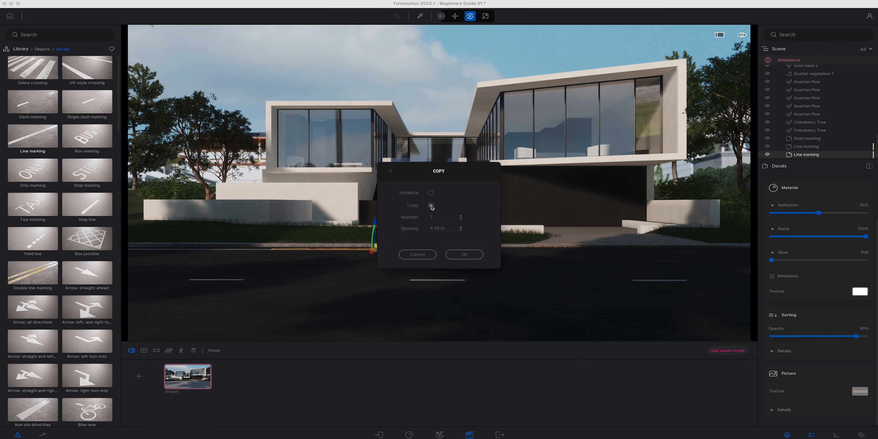
left_click(431, 193)
left_click(444, 218)
type("3")
left_click(463, 255)
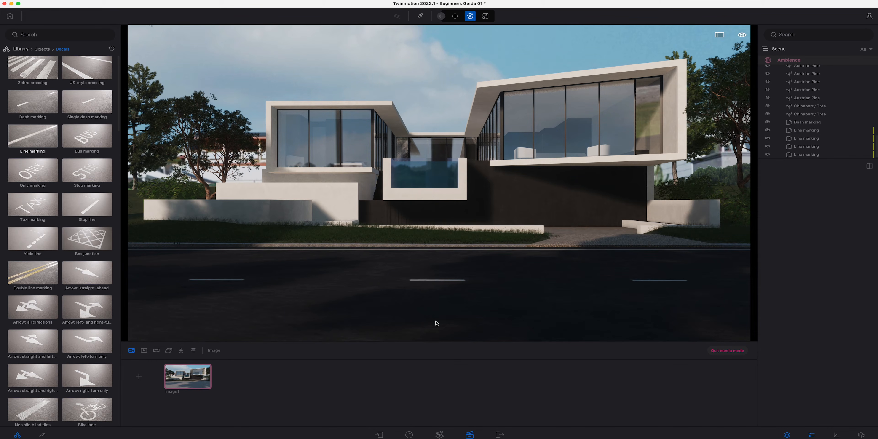
Step: Place a Sewer 3 decal on the near side of the road in the foreground
scroll(84, 326, "down", 15)
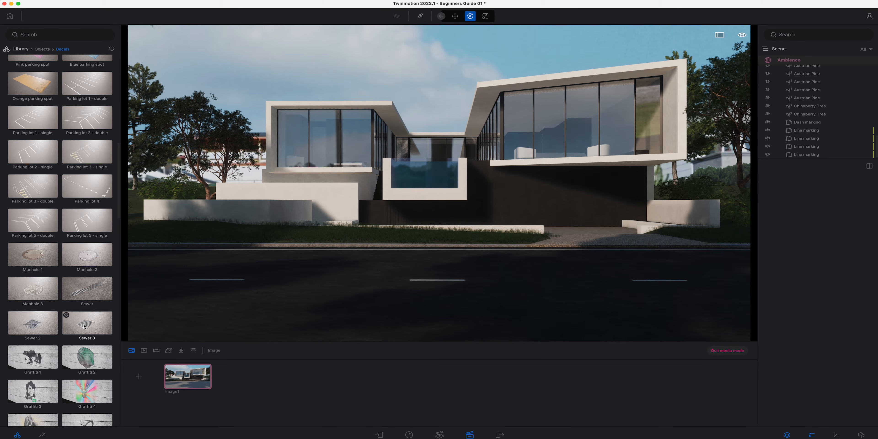
mouse_move(84, 327)
left_mouse_down()
mouse_move(520, 314)
mouse_move(735, 324)
mouse_move(744, 340)
mouse_move(107, 343)
mouse_move(139, 339)
mouse_move(136, 346)
mouse_move(72, 320)
left_mouse_up()
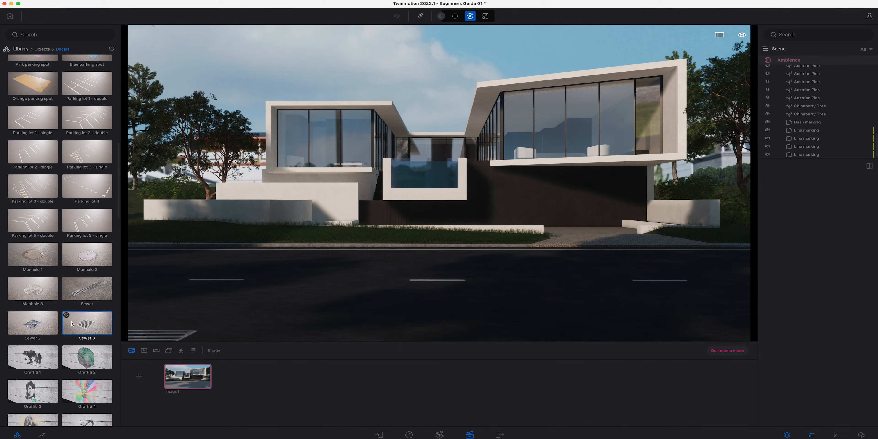
scroll(75, 262, "down", 10)
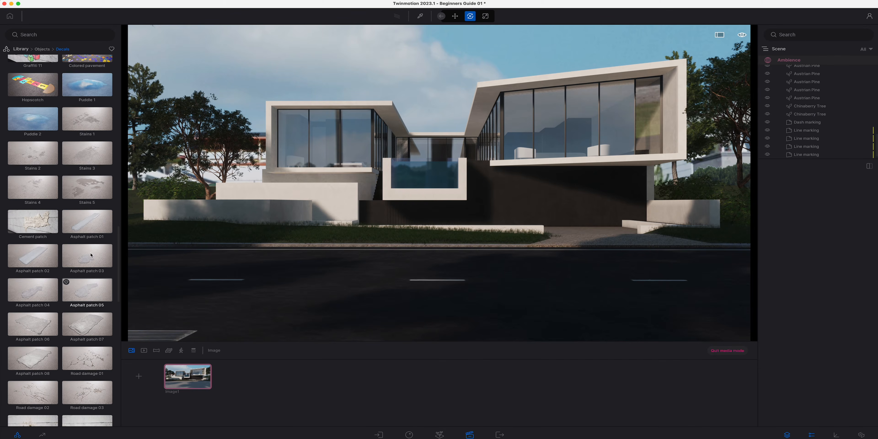
Step: Place a Puddle 2 decal on the road beside the sewer in the foreground
left_click_drag(88, 85, 6, 360)
left_click(7, 359)
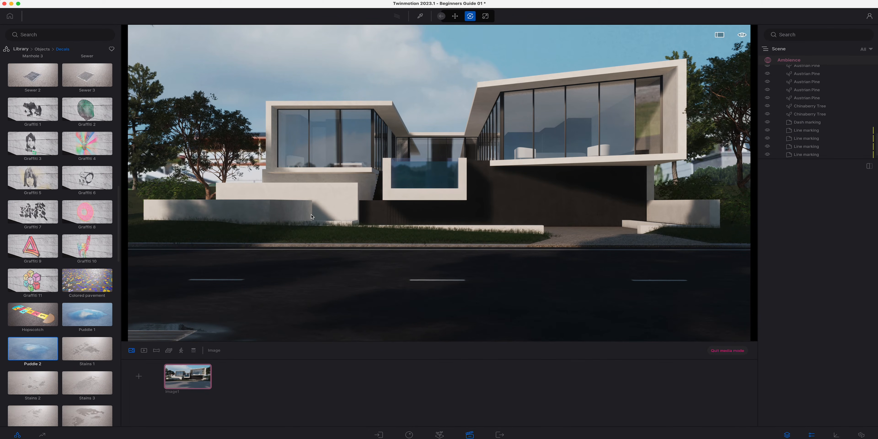
Step: Inspect the empty planter boxes beside the pool and browse the library's Vegetation and Megascans 3D Plants categories for suitable planting
key("a")
key("e")
right_click_drag(311, 215, 311, 214)
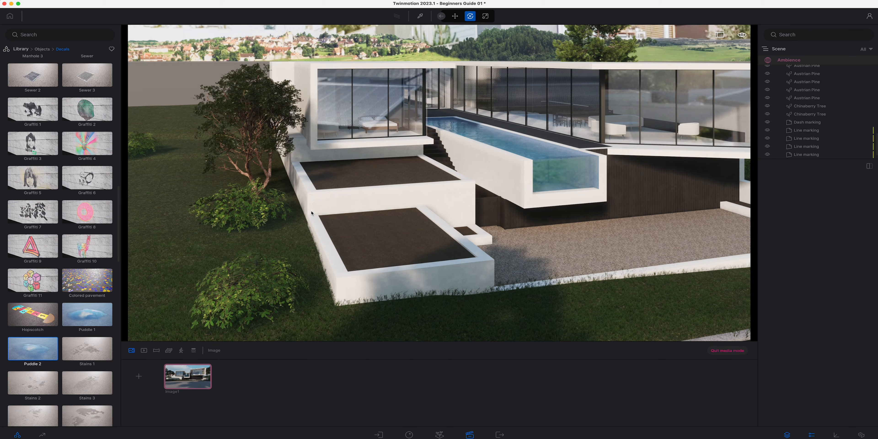
key("w")
key("d")
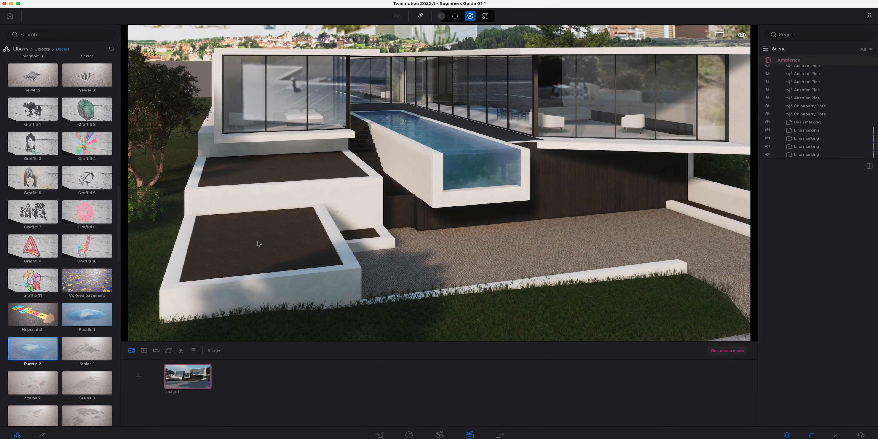
left_click(43, 49)
left_click(26, 49)
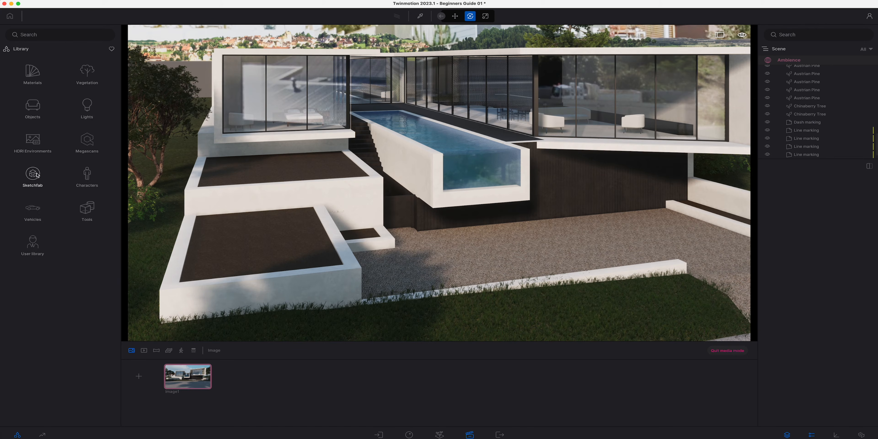
scroll(316, 284, "up", 2)
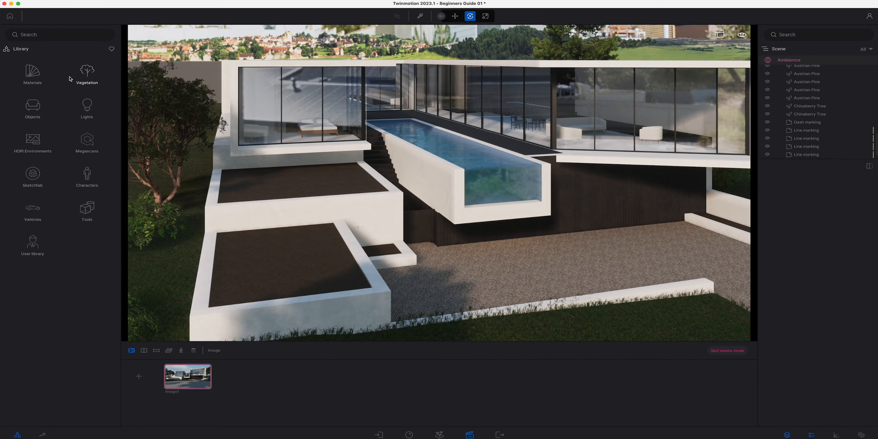
left_click(82, 76)
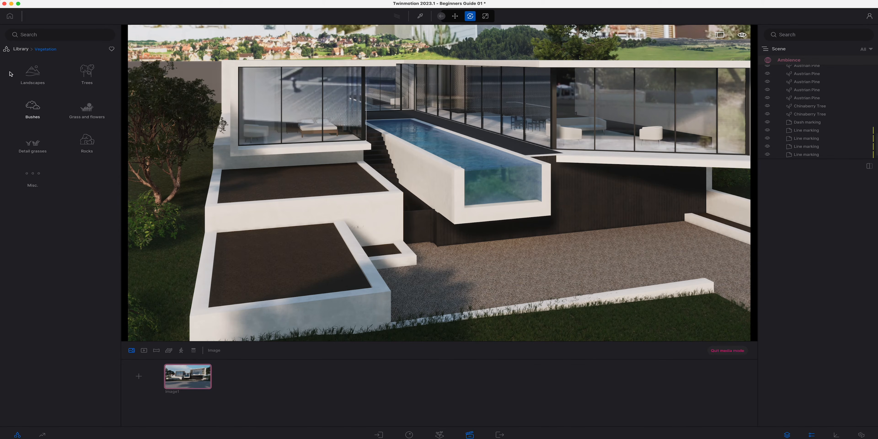
left_click(21, 48)
left_click(87, 141)
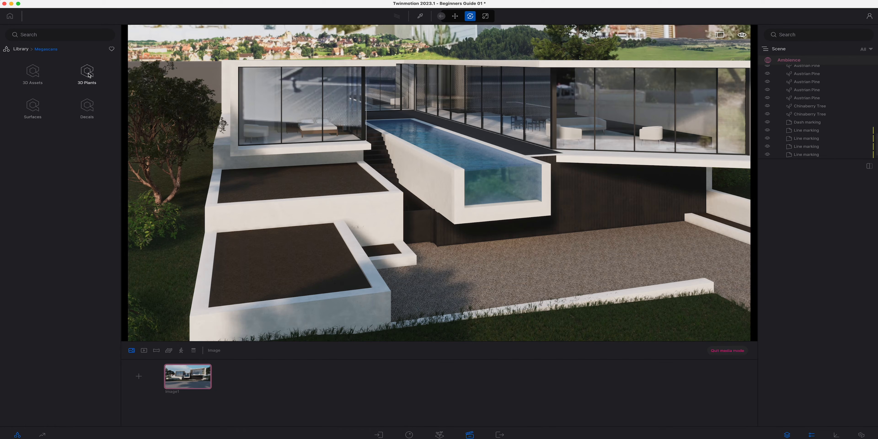
left_click(88, 73)
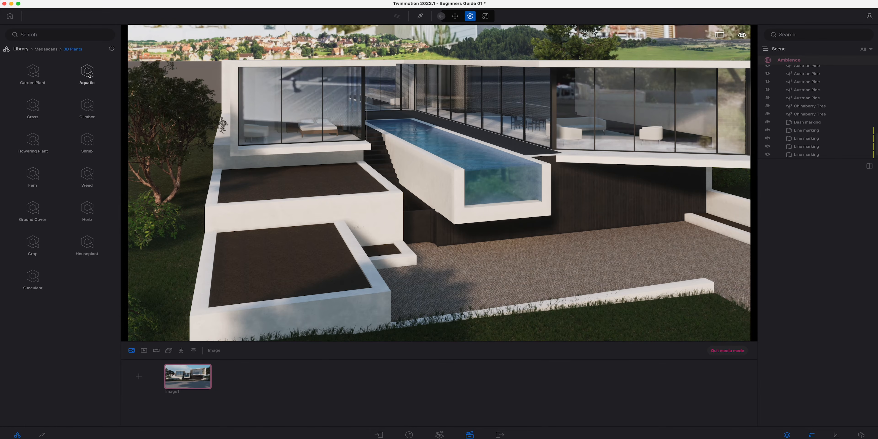
left_click(46, 49)
left_click(21, 49)
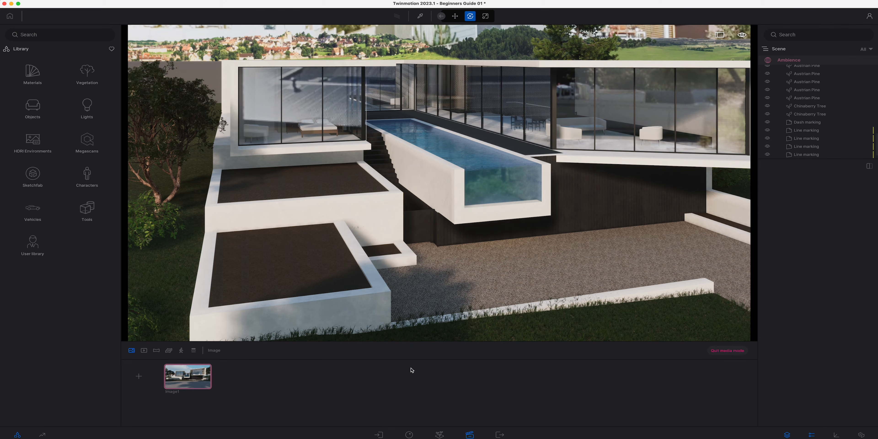
Step: Import the Xanthorrhoea arborea003.FBX plant as geometry with Keep hierarchy and automatic unit conversion
right_click_drag(526, 253, 457, 251)
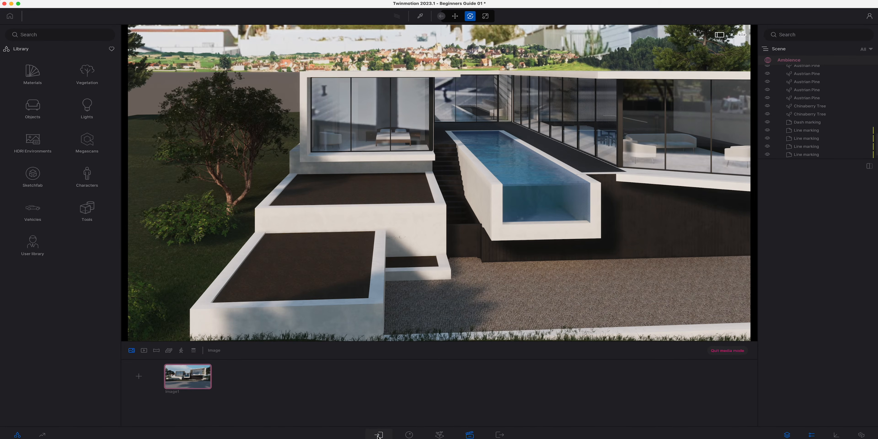
left_click(378, 435)
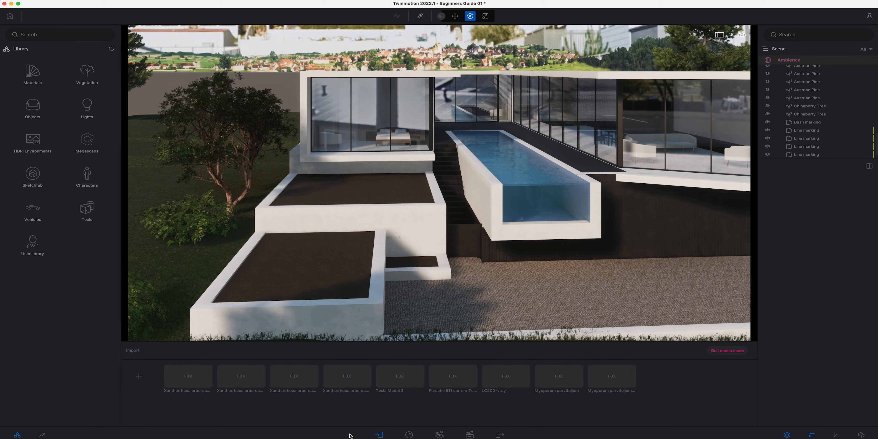
left_click(144, 379)
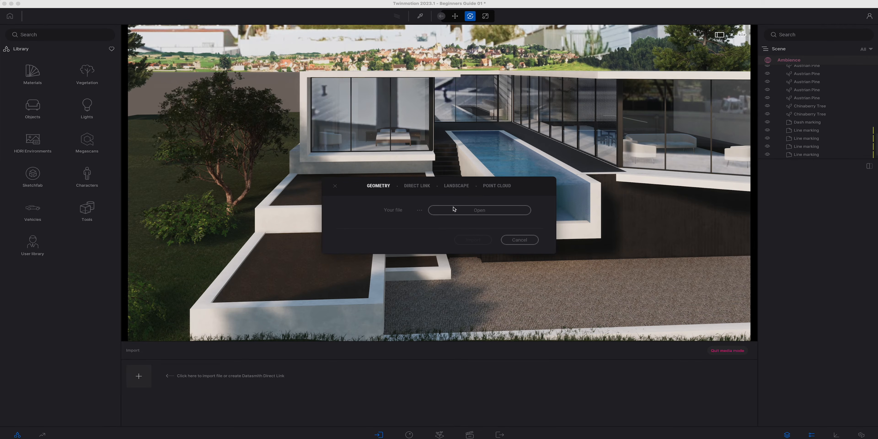
left_click(472, 210)
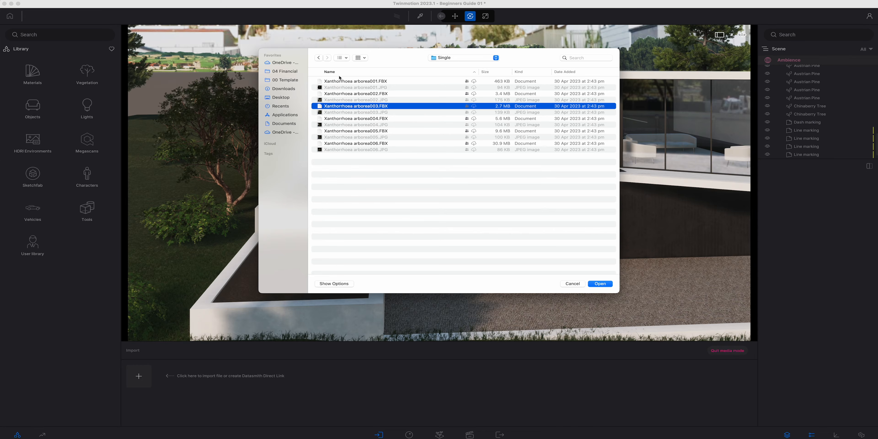
left_click(600, 284)
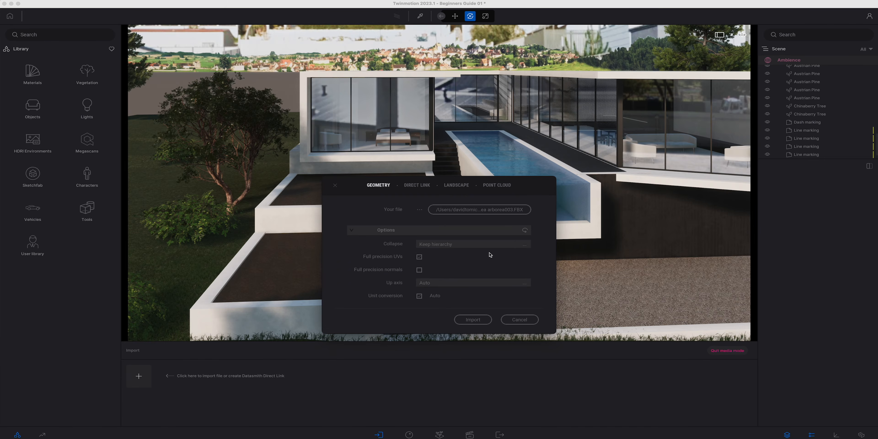
left_click(473, 320)
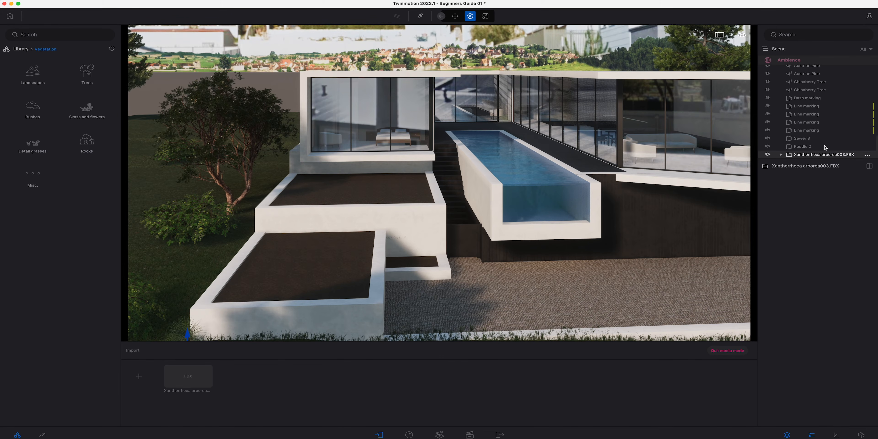
Step: Move the imported Xanthorrhoea arborea003 plant from the lawn into the small planter beside the gravel driveway
right_click_drag(623, 196, 512, 273)
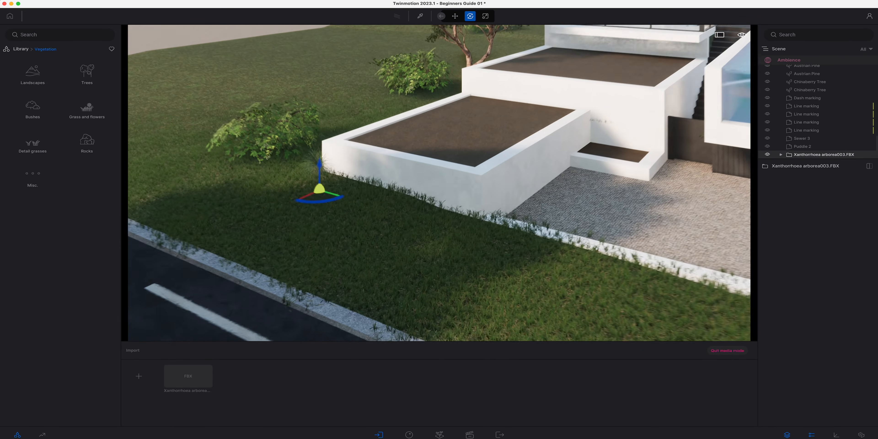
scroll(349, 192, "up", 3)
middle_click_drag(348, 192, 215, 236)
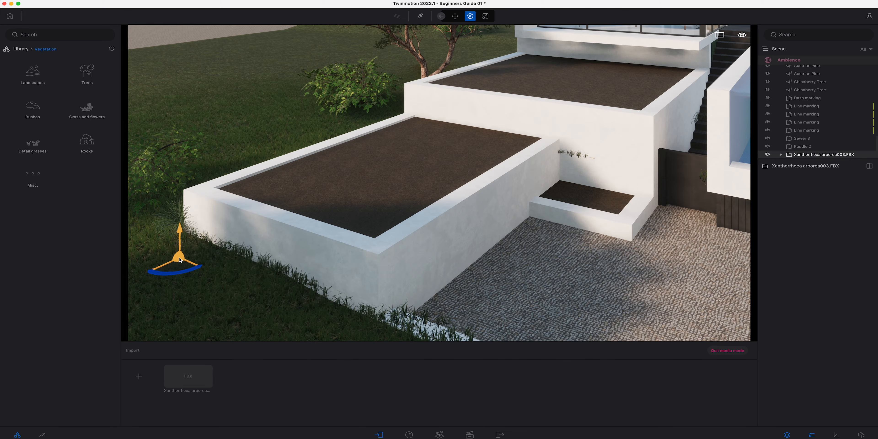
left_click_drag(180, 260, 591, 200)
key("Escape")
right_click_drag(591, 207, 594, 217)
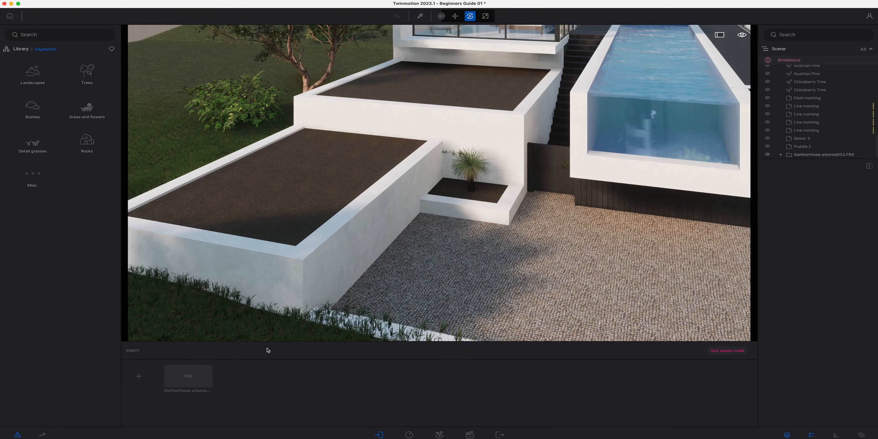
Step: Import the other five Xanthorrhoea arborea FBX files and position plants 001, 002 and 004 in the lower planter
left_click(139, 376)
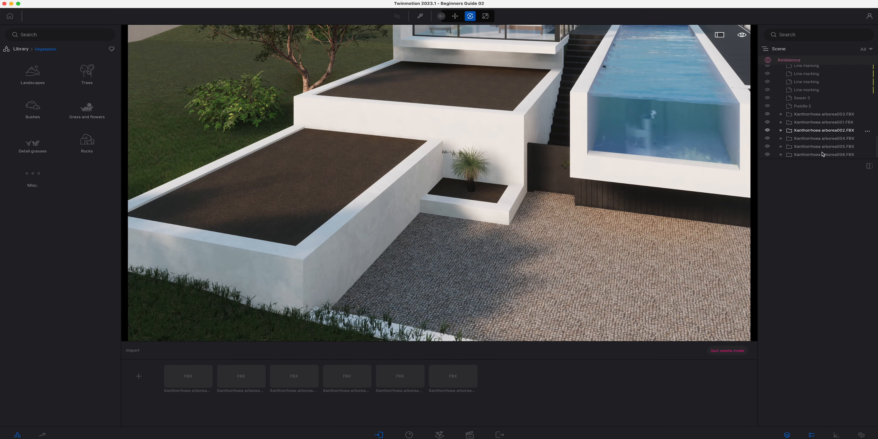
double_click(823, 122)
left_click_drag(254, 250, 534, 143)
left_click(249, 251)
left_click_drag(249, 248, 329, 174)
left_click(824, 138)
left_click_drag(246, 250, 436, 163)
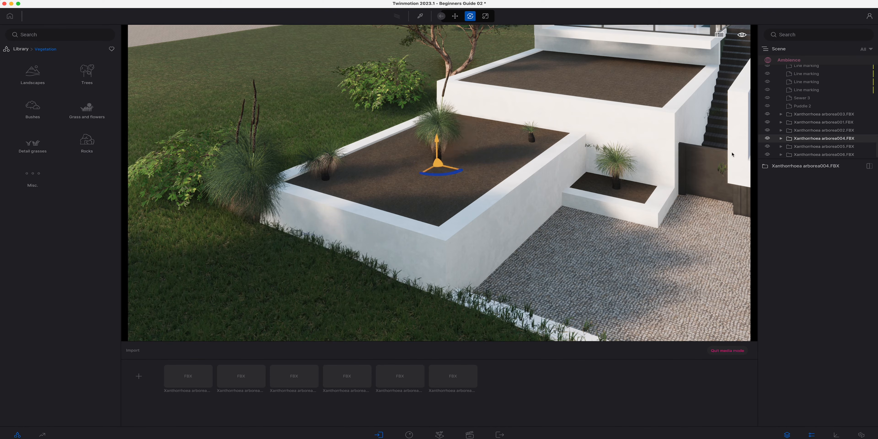
Step: Position Xanthorrhoea arborea005 in the upper planter and arborea006 at the front corner of the lower planter
left_click(824, 146)
left_click_drag(250, 245, 444, 204)
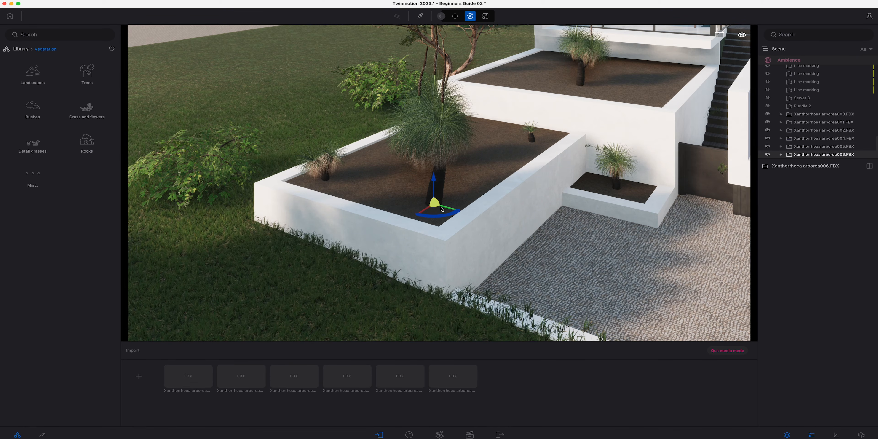
mouse_move(442, 210)
left_mouse_down()
mouse_move(605, 206)
mouse_move(620, 196)
mouse_move(453, 206)
mouse_move(438, 215)
left_mouse_up()
Step: Duplicate the Xanthorrhoea arborea003 plant as an instance in the lower planter
left_click(809, 115)
left_click_drag(439, 215, 491, 142, "alt")
left_click(466, 256)
Step: Duplicate Xanthorrhoea arborea005 as instances across the upper planter to make a group of three plants
middle_click_drag(473, 176, 342, 244)
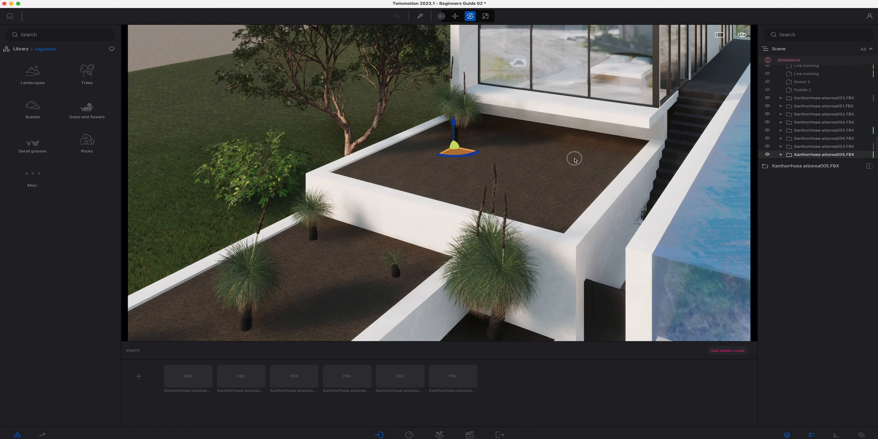
left_click_drag(574, 159, 461, 180, "alt")
left_click(467, 254)
left_click(465, 255)
key("Escape")
scroll(461, 191, "down", 1)
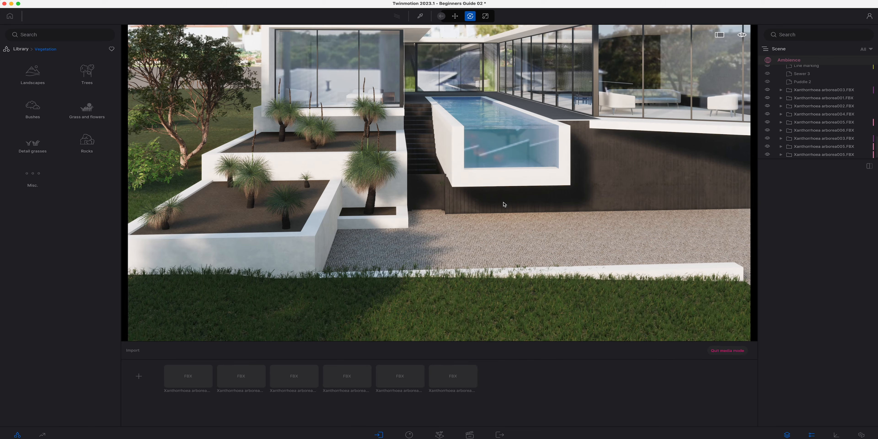
Step: Scatter Iris tectorum 1 plants across the soil of the lower and upper planters
key("a")
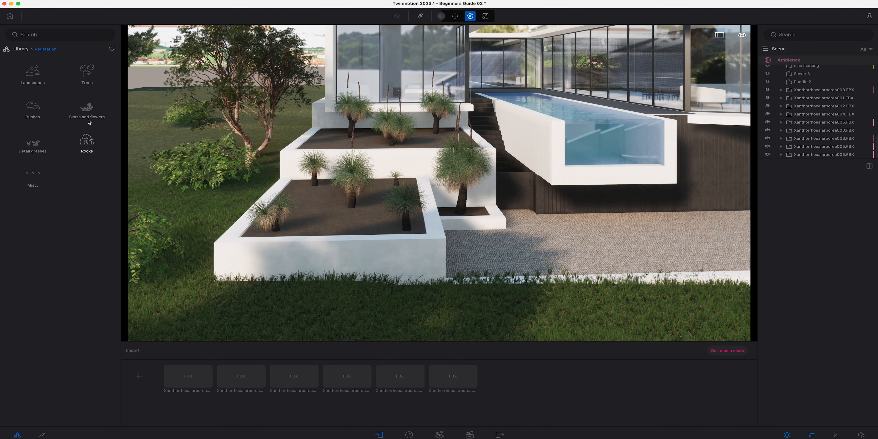
left_click(44, 113)
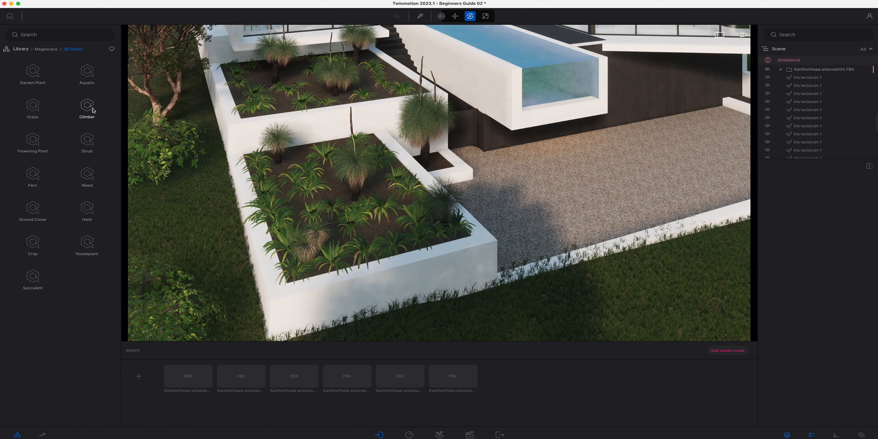
Step: Download the English Ivy and Lesser Periwinkle plants from the Megascans Climber category
left_click(93, 109)
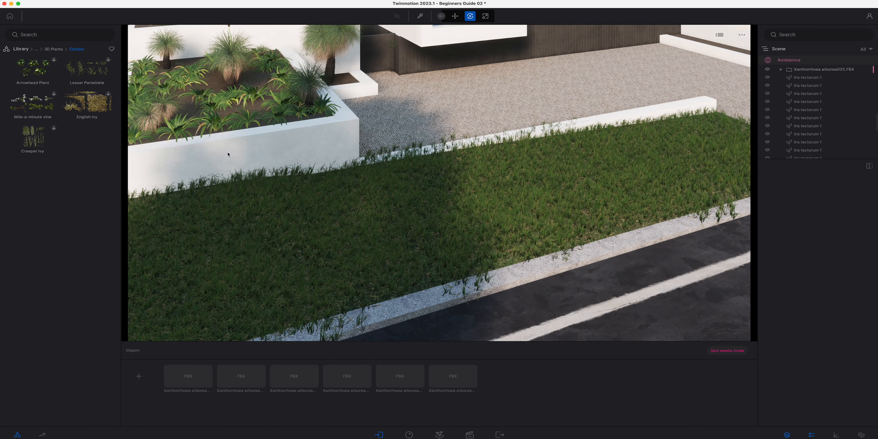
right_click_drag(228, 154, 312, 102)
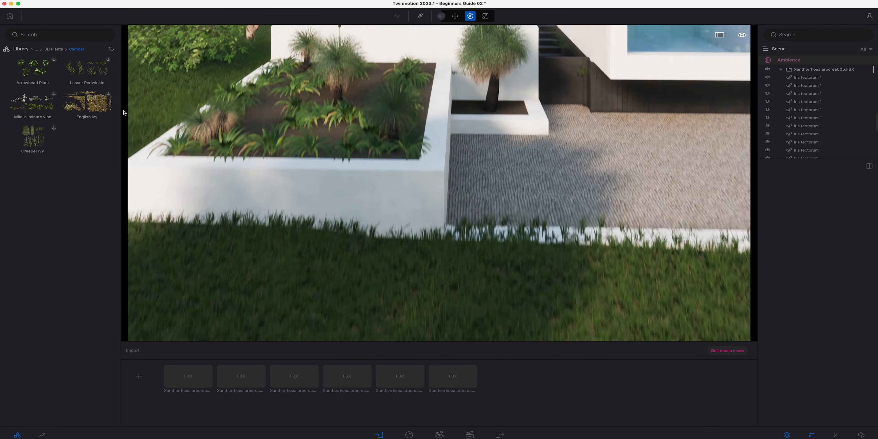
left_click(108, 95)
left_click(109, 60)
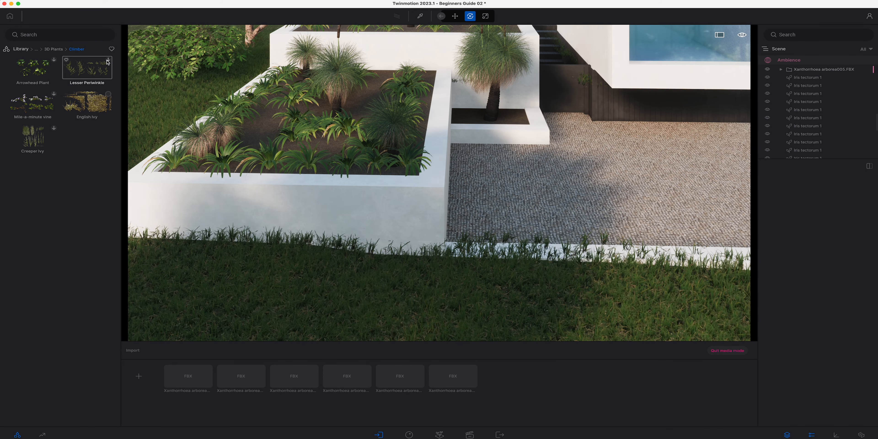
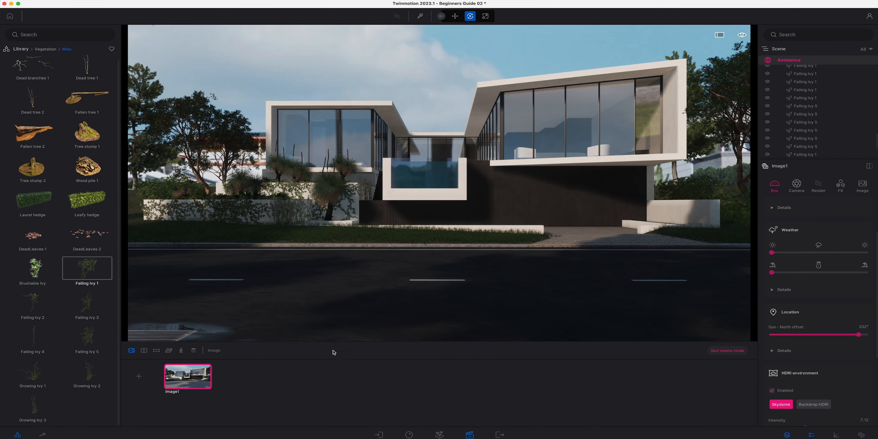
Step: Place an Area light on the ceiling of the living room with the white sofa
left_click(21, 48)
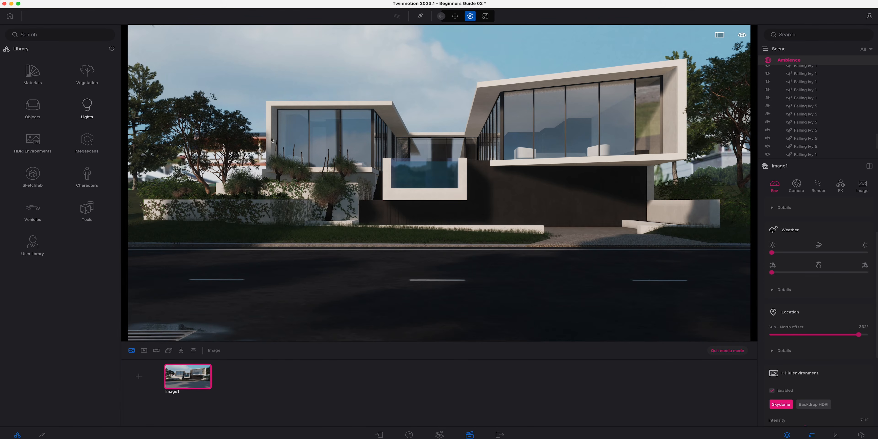
scroll(488, 136, "up", 1)
key("w")
right_click_drag(487, 135, 529, 133)
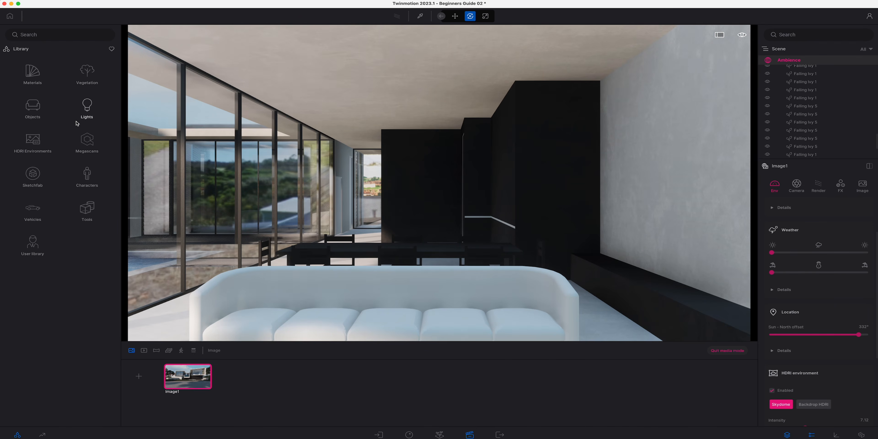
left_click(86, 109)
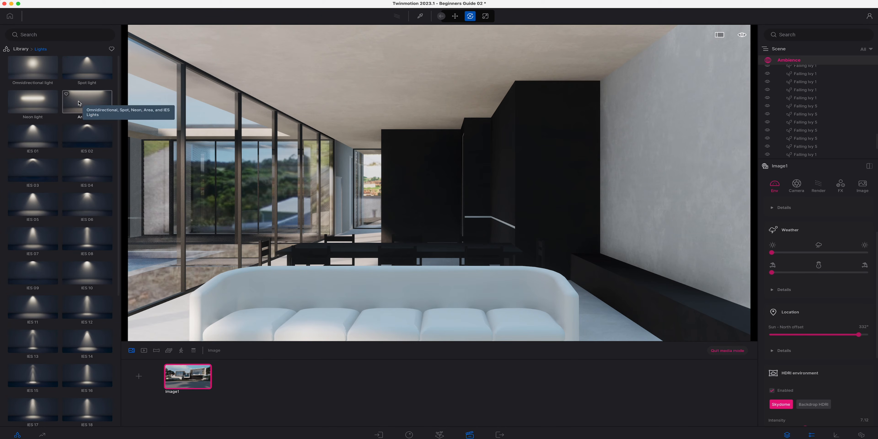
left_click_drag(77, 103, 394, 73)
Step: Duplicate the Area light along the living-room ceiling to make four instances
right_click_drag(398, 210, 628, 211)
left_click_drag(470, 177, 558, 192)
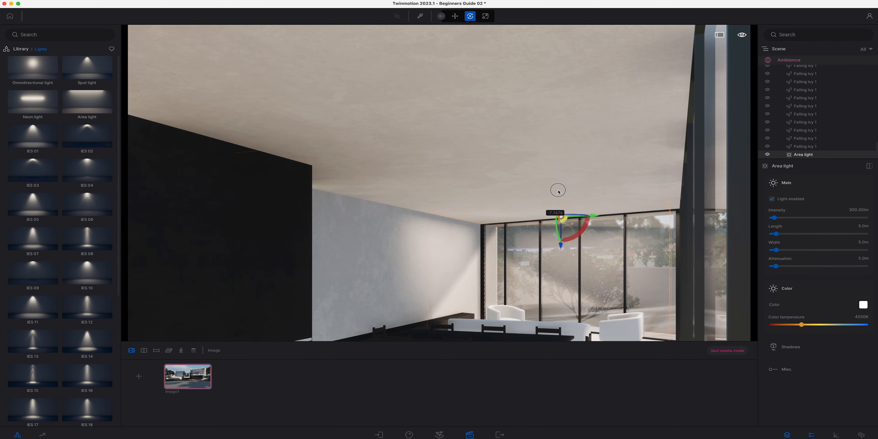
left_click_drag(560, 242, 499, 196)
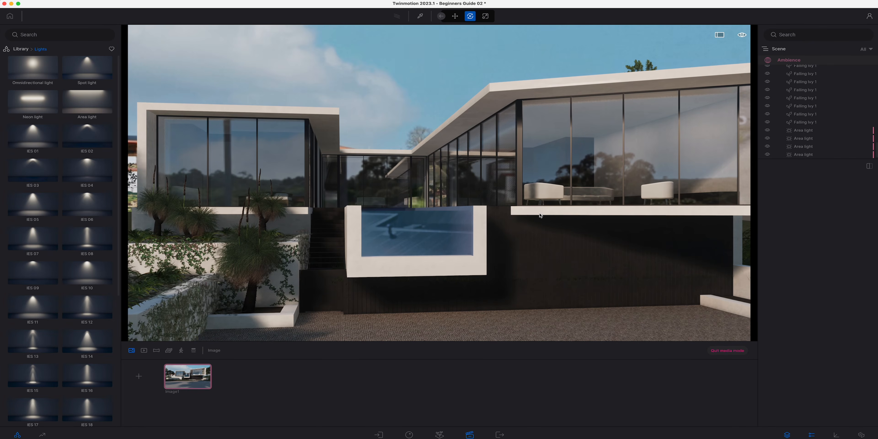
Step: Add one more Area light to the house, separate from the living-room instances
key("w")
key("e")
key("a")
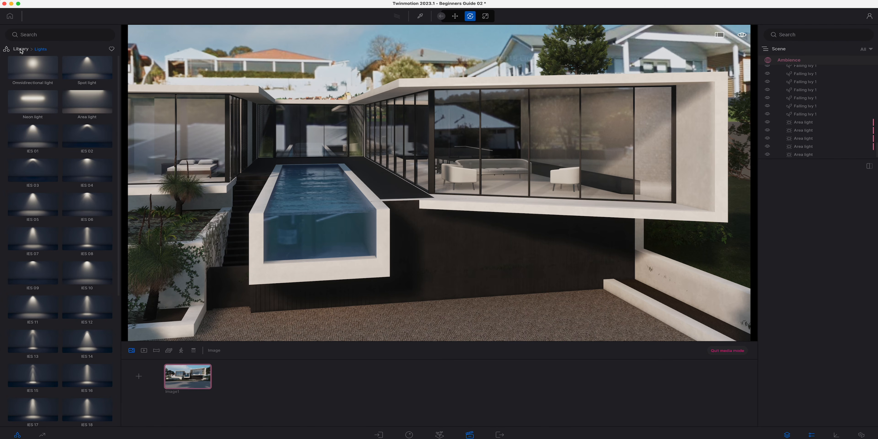
Step: Search the library for "downlight" and place the Sketchfab LED Downlight on the living-room ceiling
left_click(20, 49)
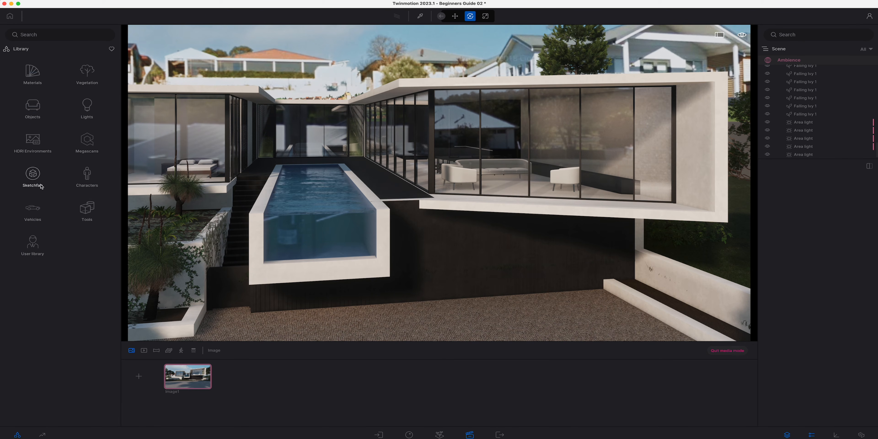
left_click(70, 36)
type("downlight")
key("Return")
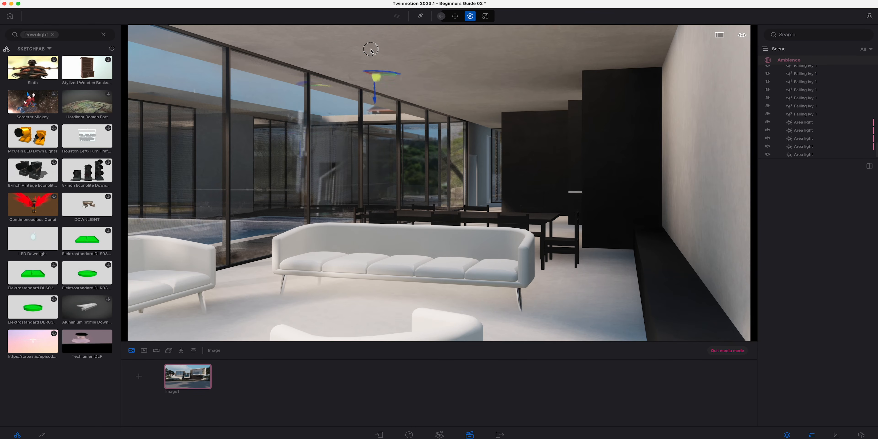
left_click_drag(87, 205, 371, 47)
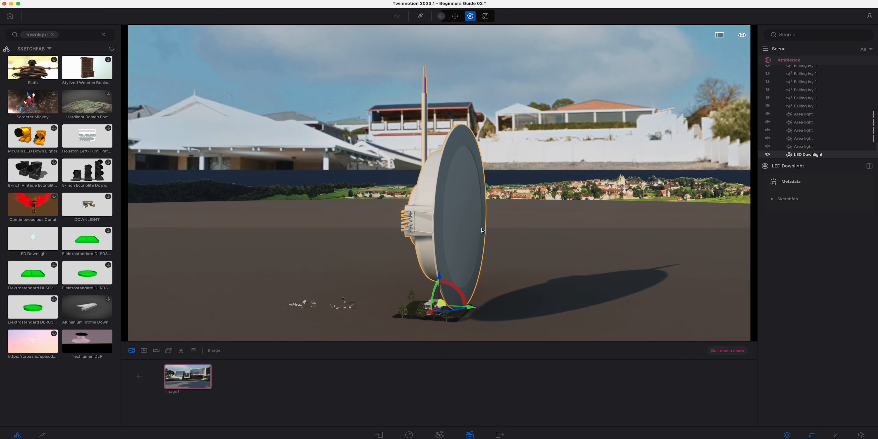
Step: Scale the oversized LED Downlight down uniformly to the size of a small ceiling fixture
mouse_move(479, 268)
right_mouse_down()
mouse_move(480, 293)
mouse_move(485, 260)
right_mouse_up()
key("r")
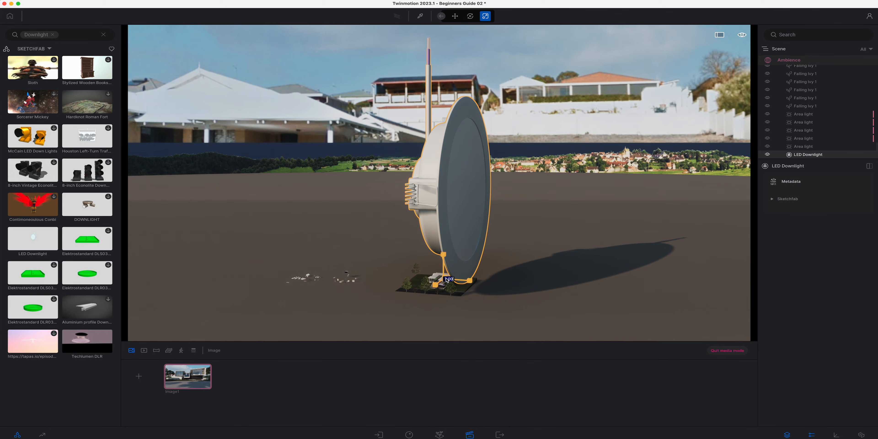
key("Return")
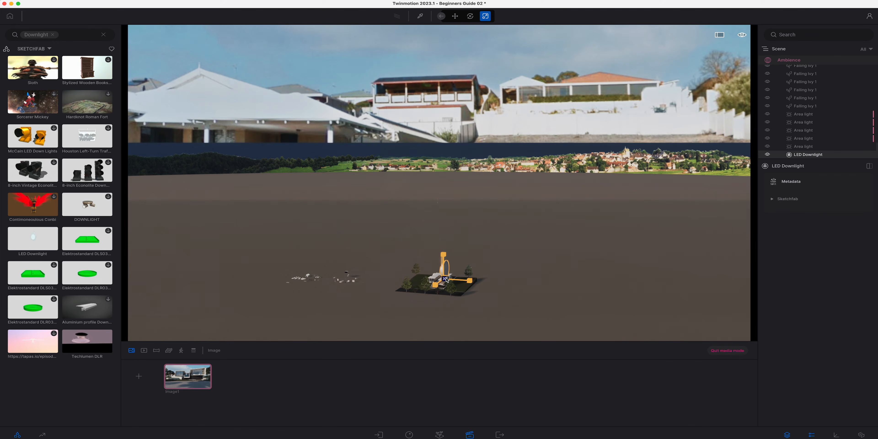
left_click(452, 314)
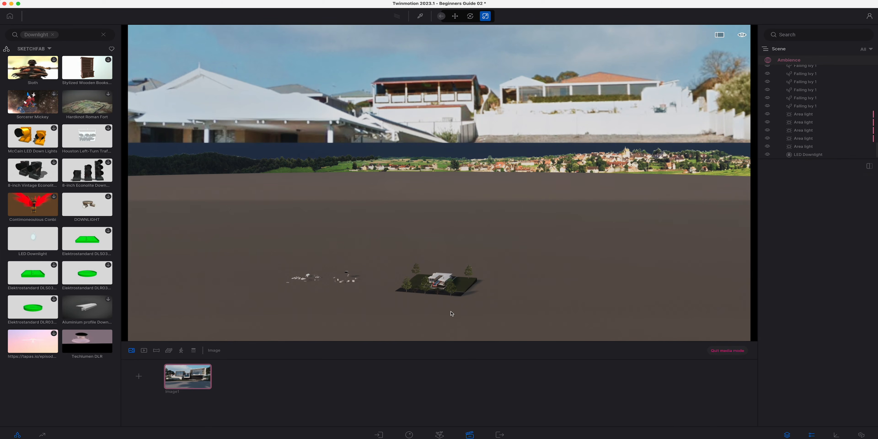
double_click(816, 155)
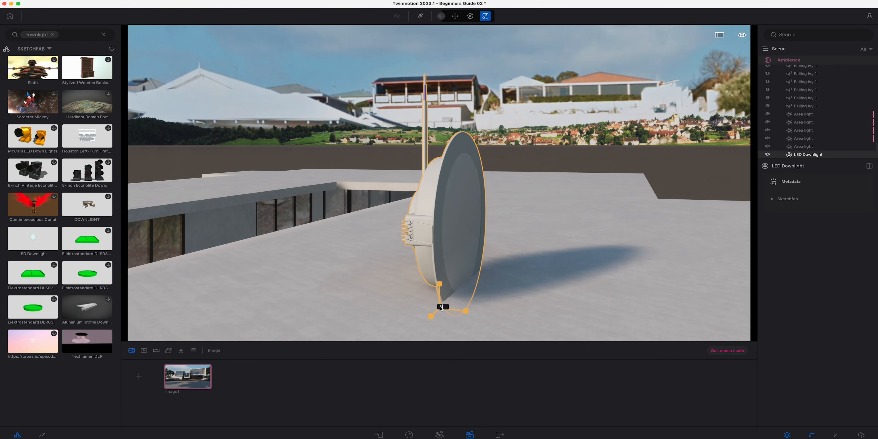
key("Return")
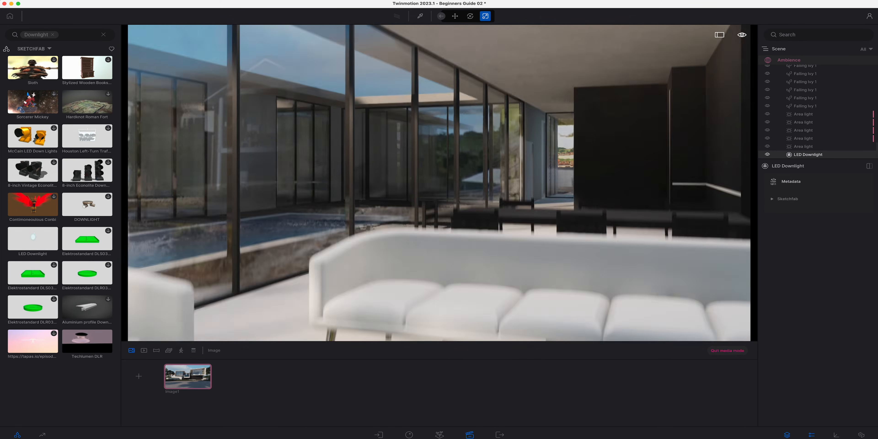
Step: Turn the LED Downlight to face the floor and position it on the living-room ceiling near the glazed corner
key("e")
right_click_drag(476, 181, 472, 167)
key("Tab")
key("Tab")
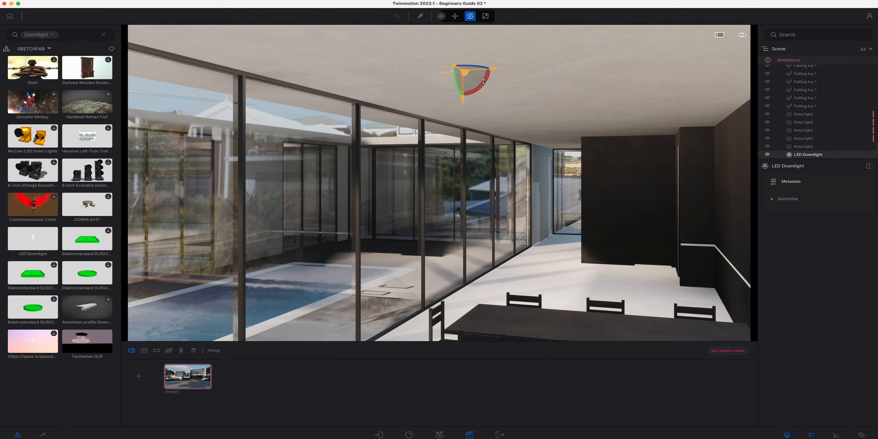
right_click_drag(483, 86, 410, 60)
key("d")
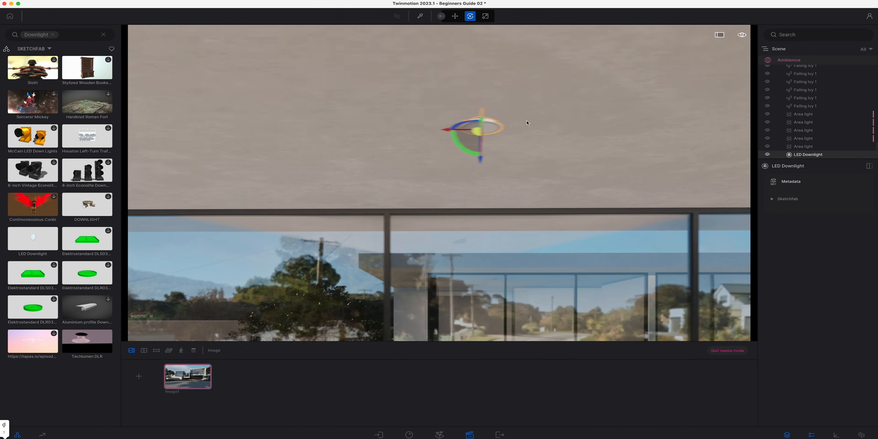
left_click_drag(451, 160, 449, 151)
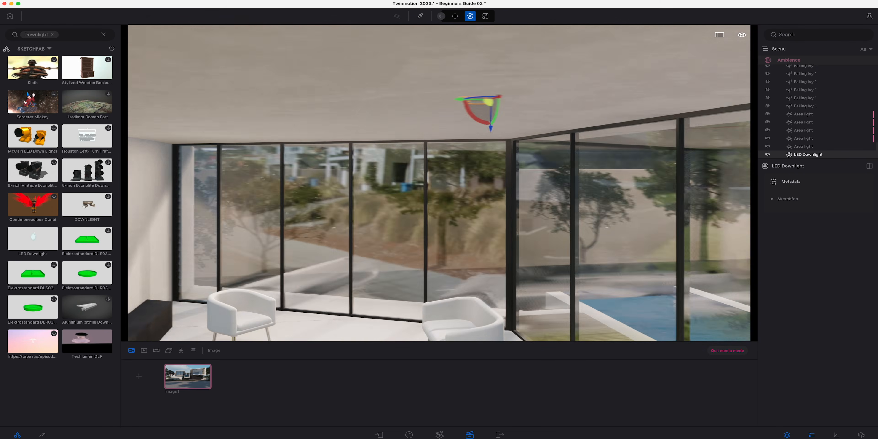
right_click_drag(450, 112, 425, 107)
left_click_drag(362, 105, 417, 137)
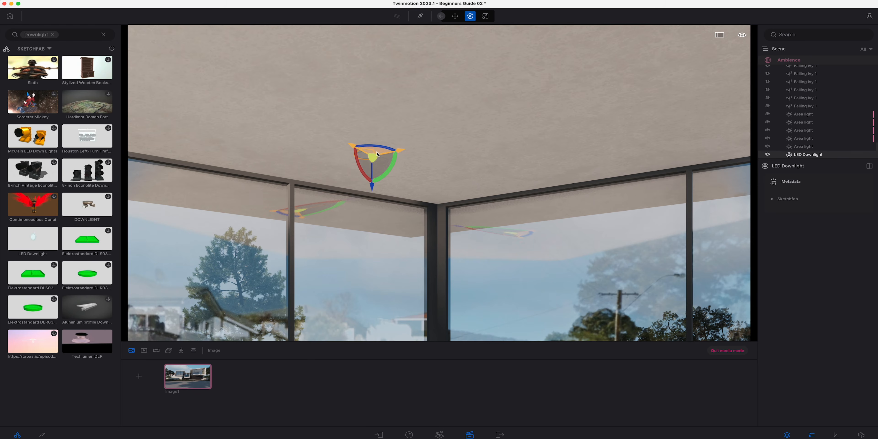
left_click_drag(377, 155, 481, 154)
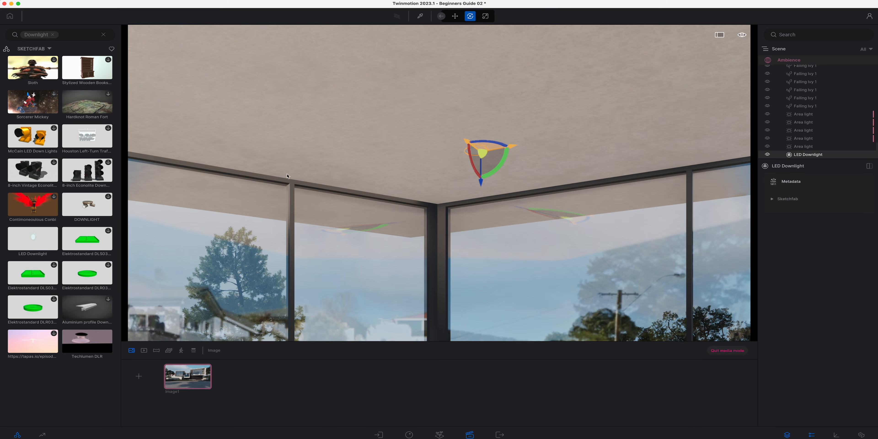
Step: Apply the Neon 02 material from the Neons category to the lens of the LED Downlight
left_click(103, 35)
left_click(20, 50)
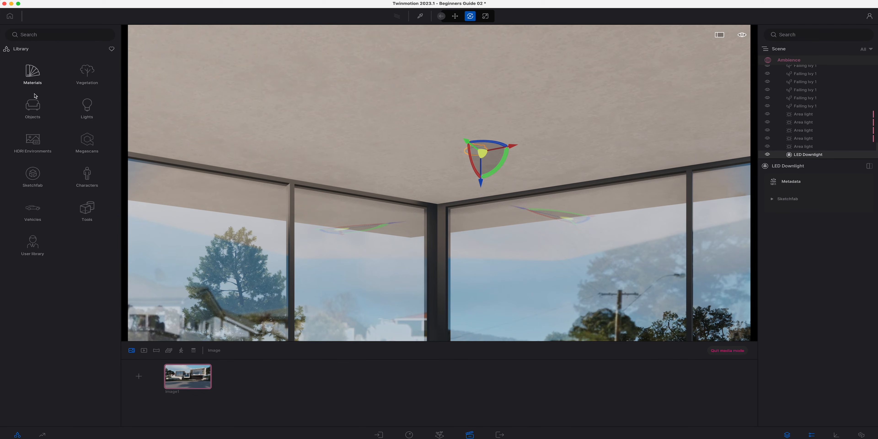
left_click(31, 75)
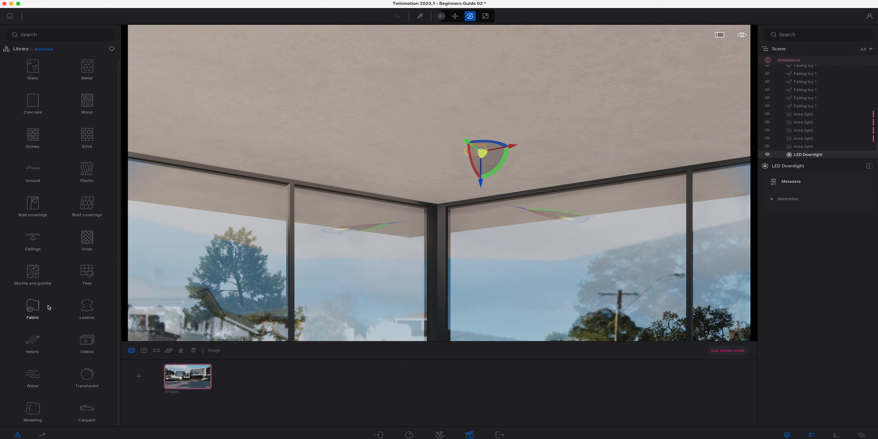
left_click(34, 341)
left_click_drag(95, 71, 474, 151)
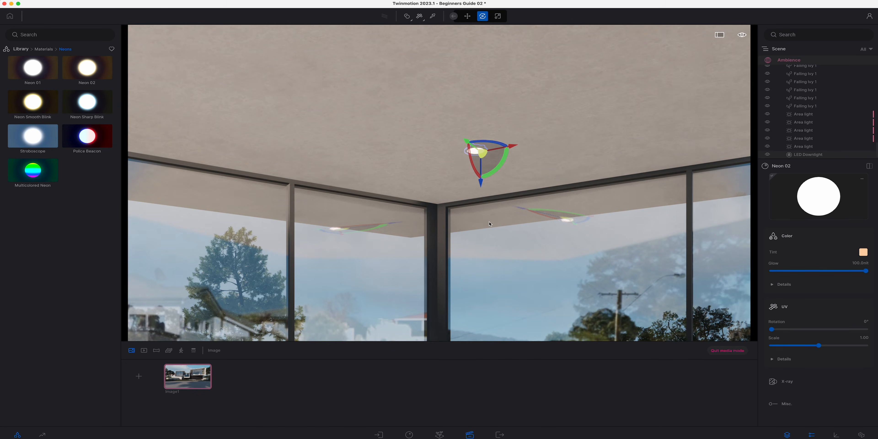
right_click_drag(477, 185, 641, 184)
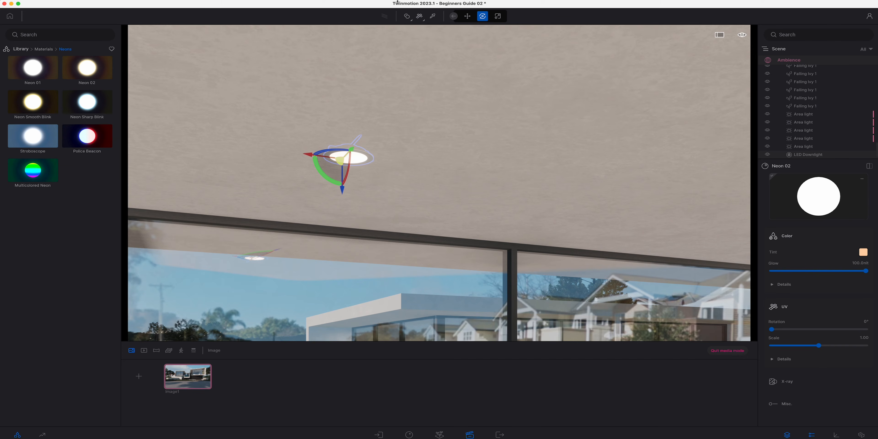
Step: Pick the window frame's Brushed aluminium 01 material and apply it to the outer ring of the LED Downlight
left_click(433, 16)
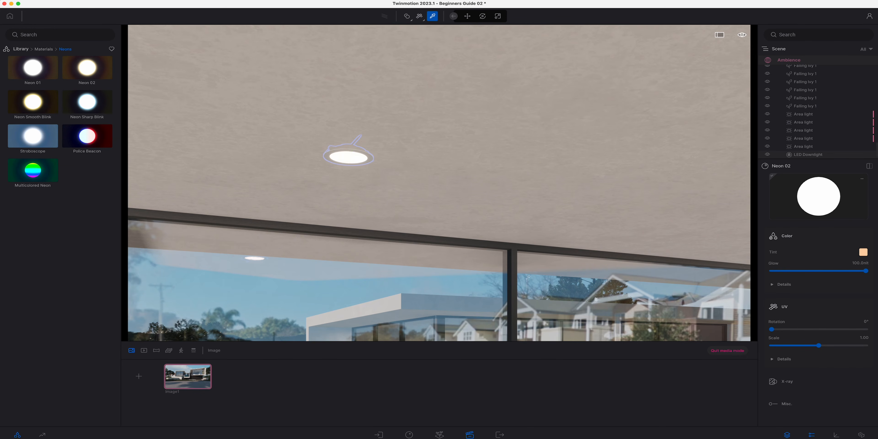
left_click(515, 272)
left_click(351, 152)
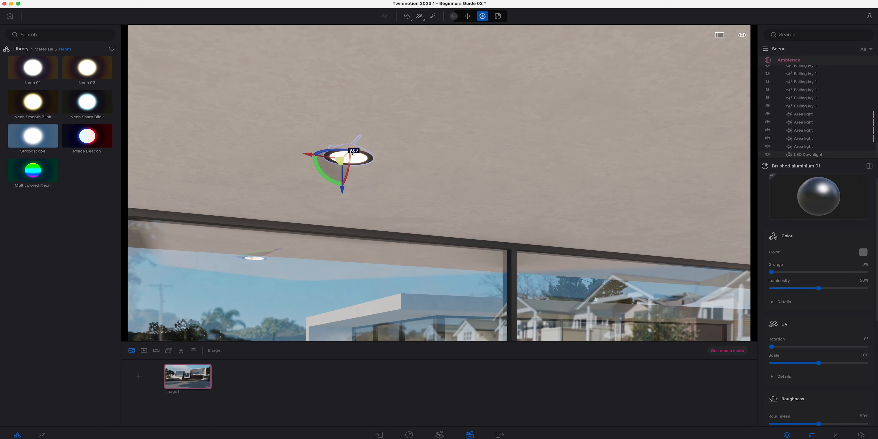
Step: Place a Spot light just below the LED Downlight and set its intensity to 100 lm
left_click(24, 51)
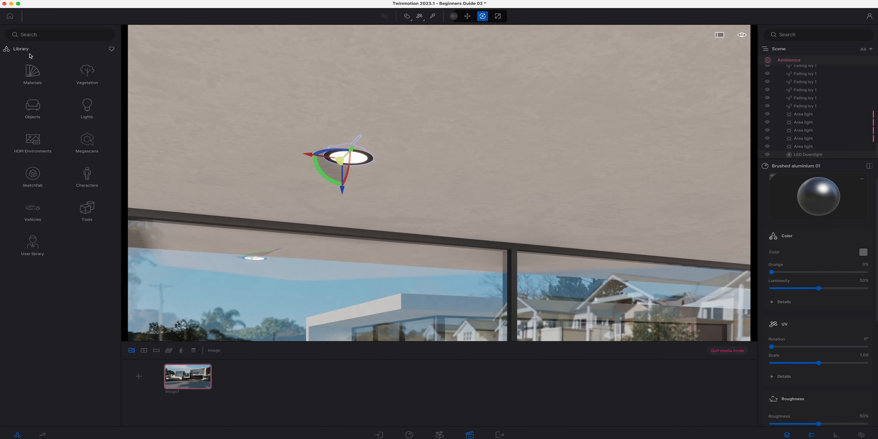
left_click(89, 111)
left_click_drag(92, 70, 353, 158)
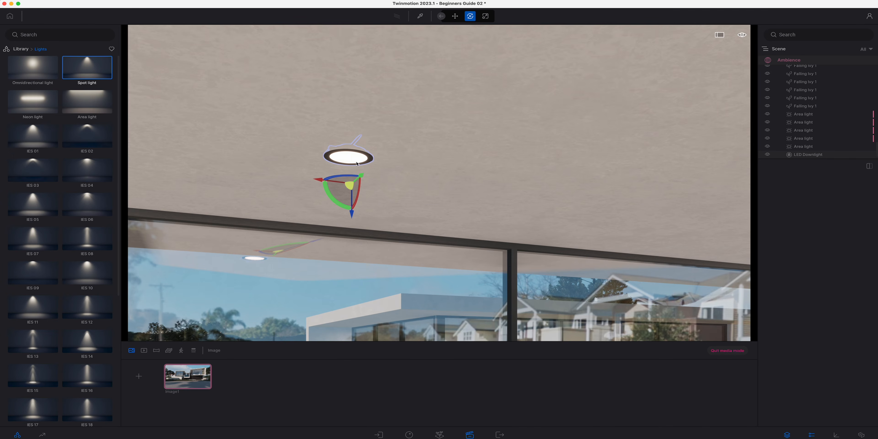
right_click_drag(354, 160, 238, 204)
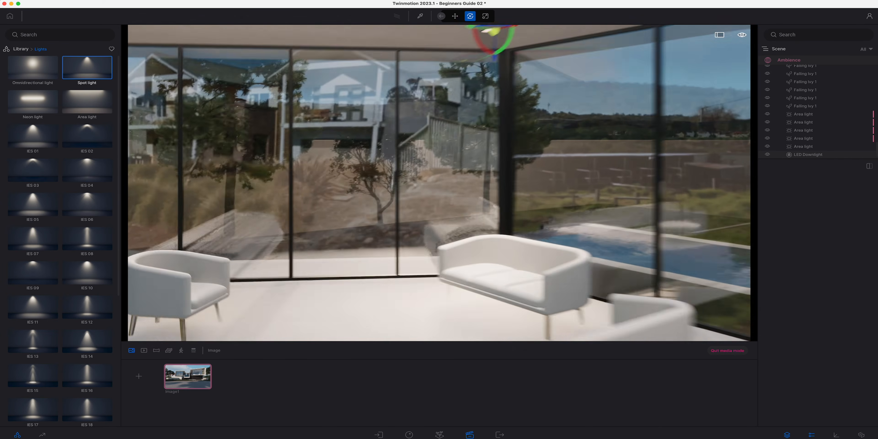
left_click(804, 154)
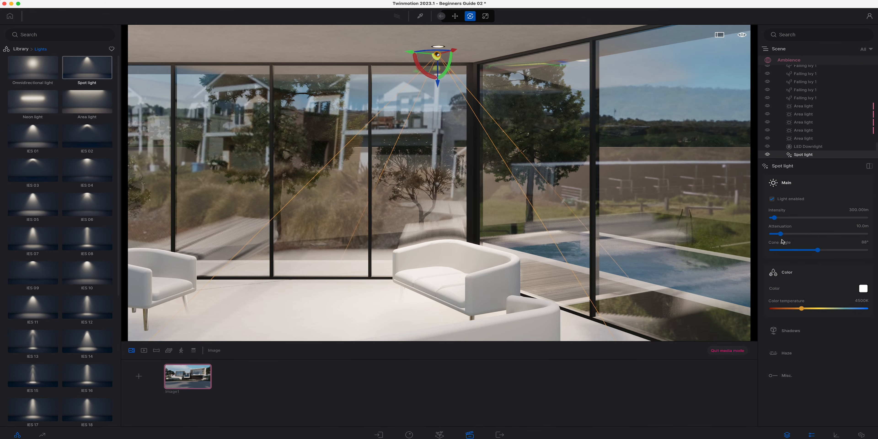
left_click(856, 210)
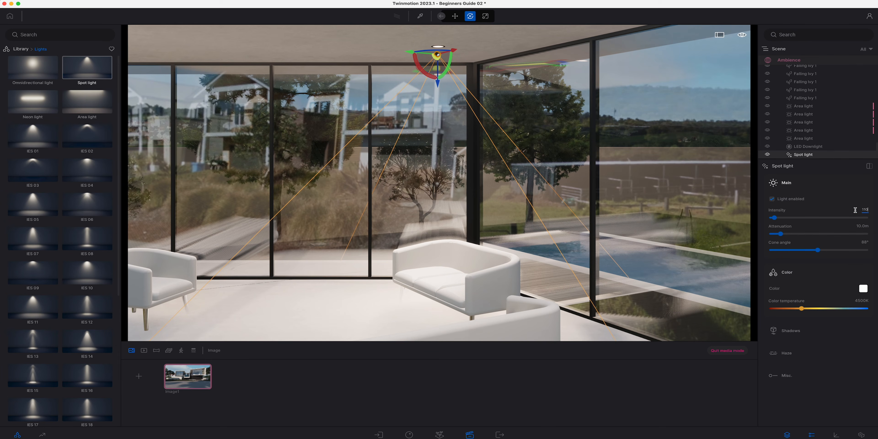
type("100")
key("Return")
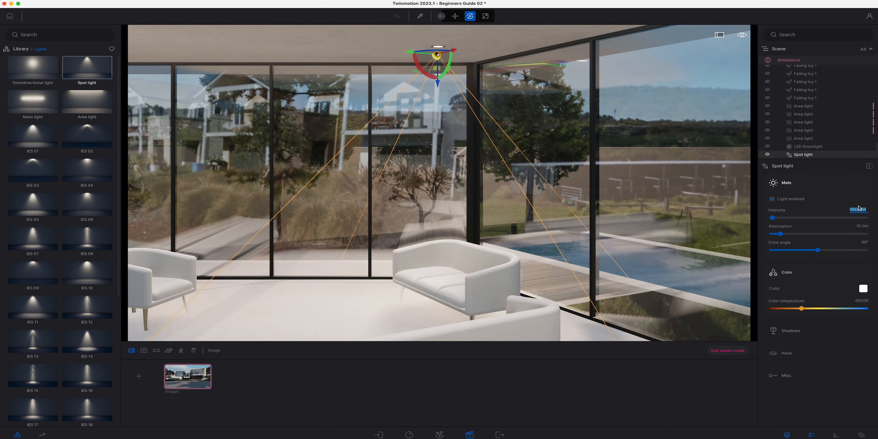
Step: Duplicate the LED Downlight and its Spot light together as one instance along the ceiling with 3 m spacing
left_click(808, 147, "shift")
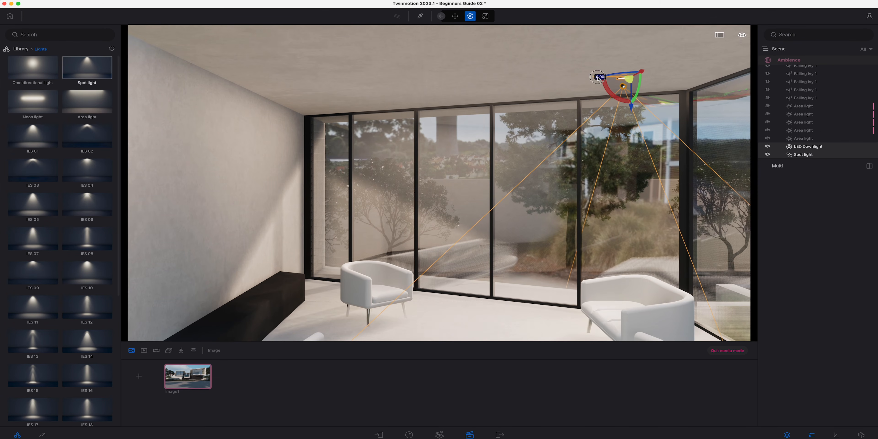
left_click_drag(598, 78, 354, 82, "alt")
left_click_drag(346, 82, 345, 84, "alt")
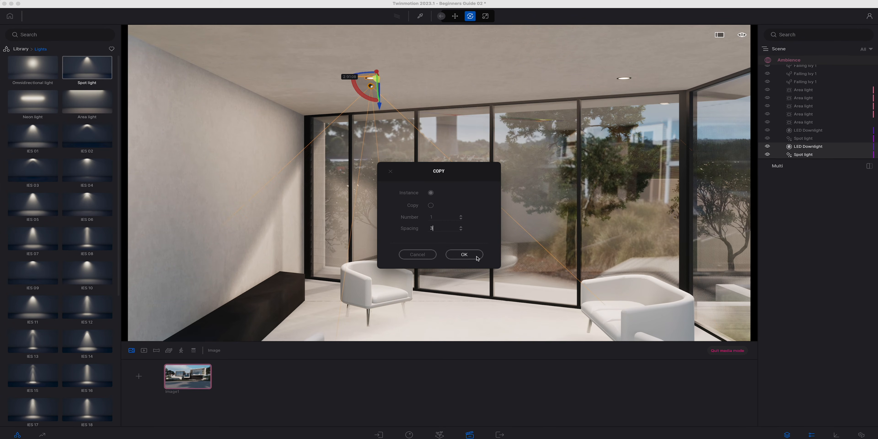
left_click(464, 254)
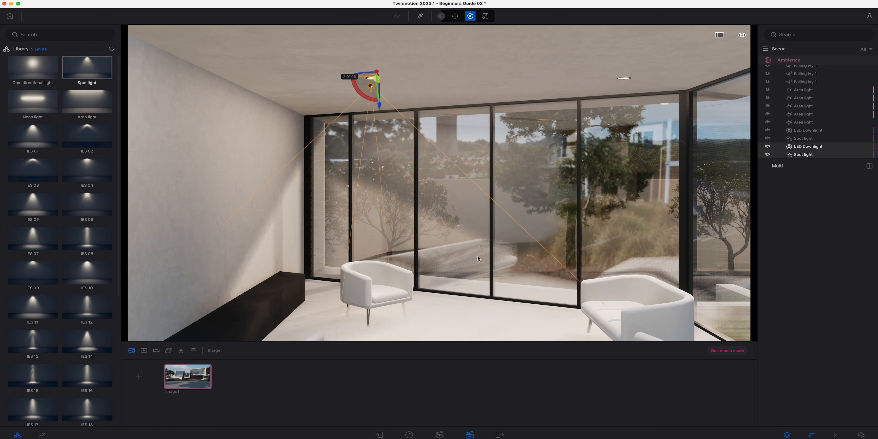
Step: Select both LED Downlight and Spot light pairs and duplicate them as instances along the length of the living-room ceiling
left_click(819, 131)
left_click(807, 154, "shift")
right_click_drag(630, 191, 528, 191)
mouse_move(619, 154)
right_mouse_down()
mouse_move(563, 155)
mouse_move(619, 154)
right_mouse_up()
key("s")
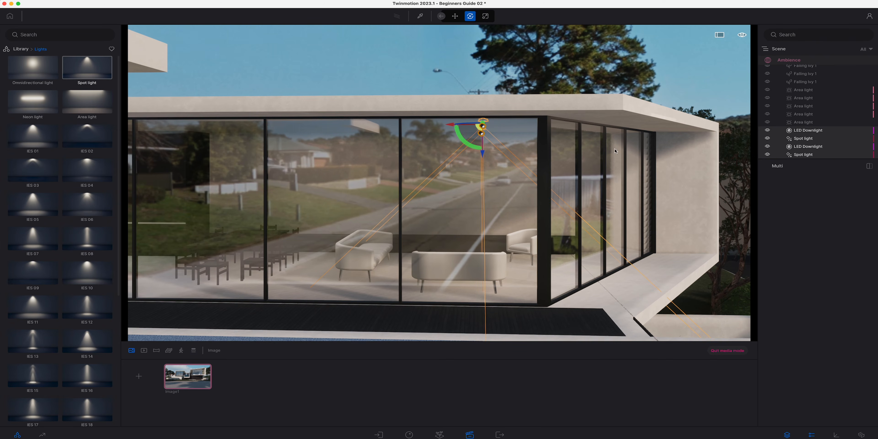
left_click_drag(447, 125, 339, 126, "alt")
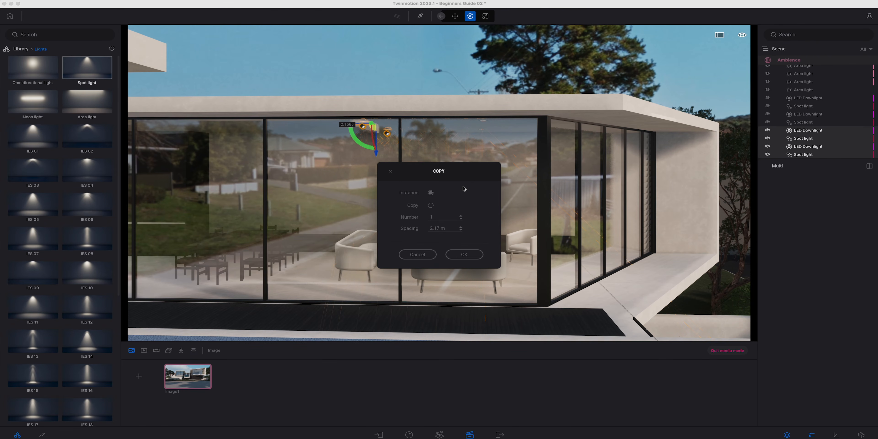
type("2")
left_click_drag(447, 228, 388, 213)
left_click(458, 255)
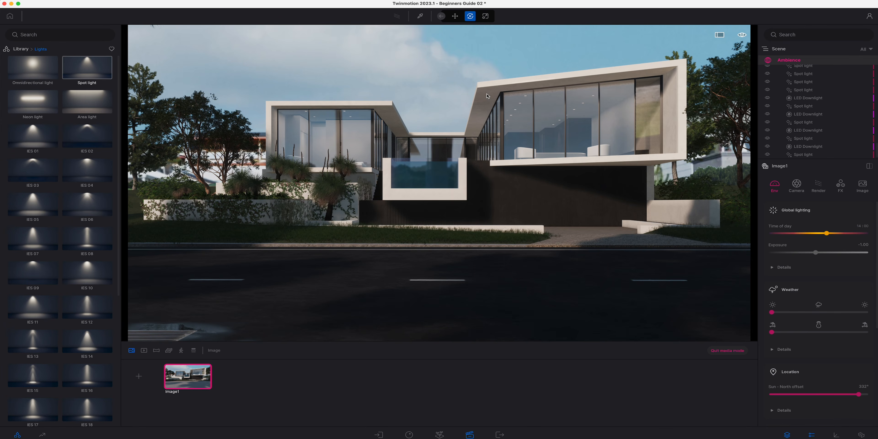
Step: Place a Box 1m primitive on the road in front of the house and scale it into a long thin bar
left_click(25, 51)
left_click(53, 106)
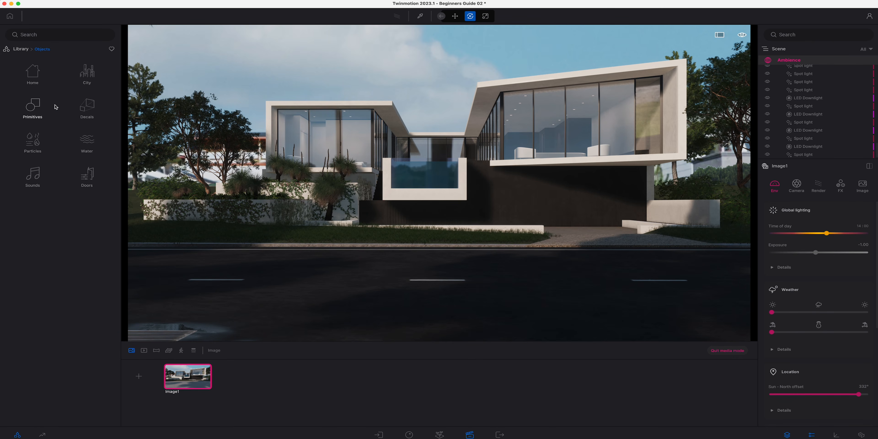
left_click(37, 108)
left_click_drag(33, 104, 433, 278)
left_click(437, 246)
left_click(438, 246)
key("Tab")
left_click(436, 275)
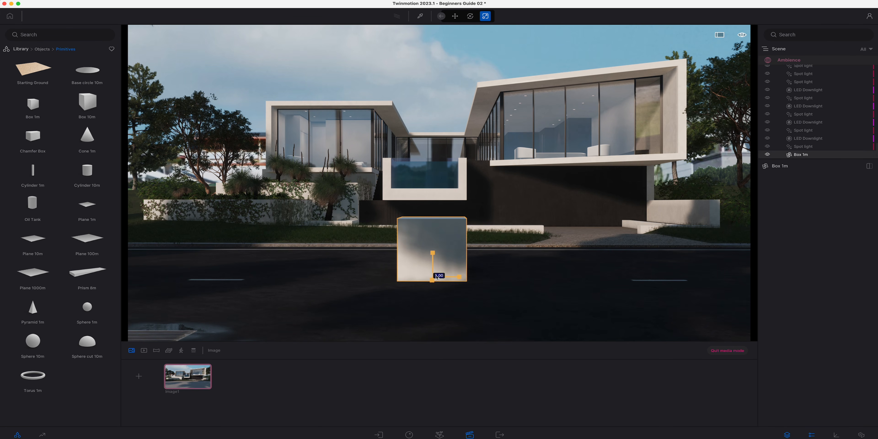
key("Return")
scroll(450, 299, "up", 2)
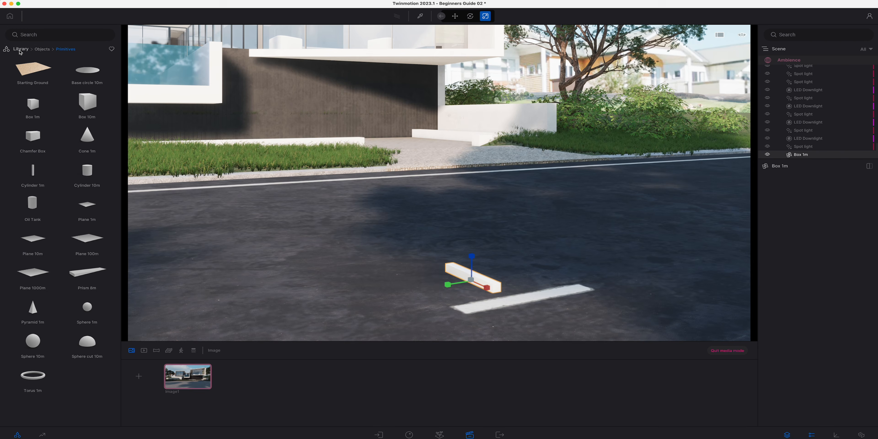
Step: Apply the Neon 02 material to the thin Box 1m bar on the road
left_click(21, 49)
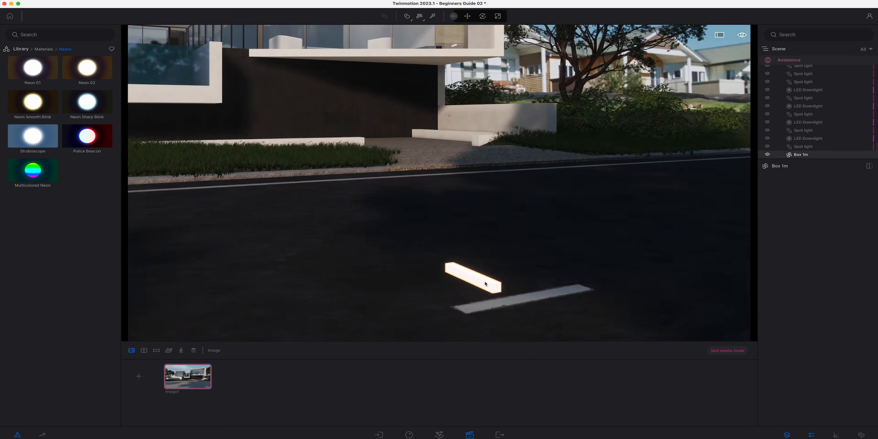
left_click_drag(485, 284, 485, 284)
left_click(44, 49)
Step: Move the neon bar from the road to the roof soffit of the living-room wing alongside the pool
key("Tab")
right_click_drag(485, 285, 498, 353)
right_click_drag(526, 301, 477, 266)
right_click_drag(625, 329, 604, 313)
left_click_drag(583, 331, 327, 37)
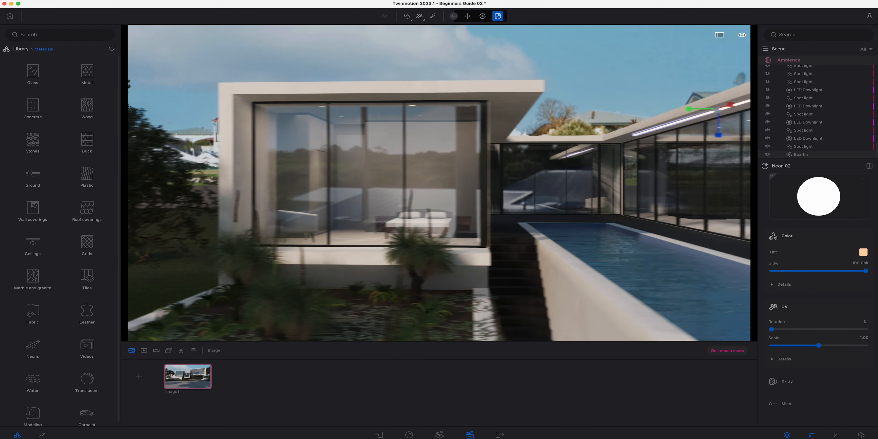
key("d")
key("v")
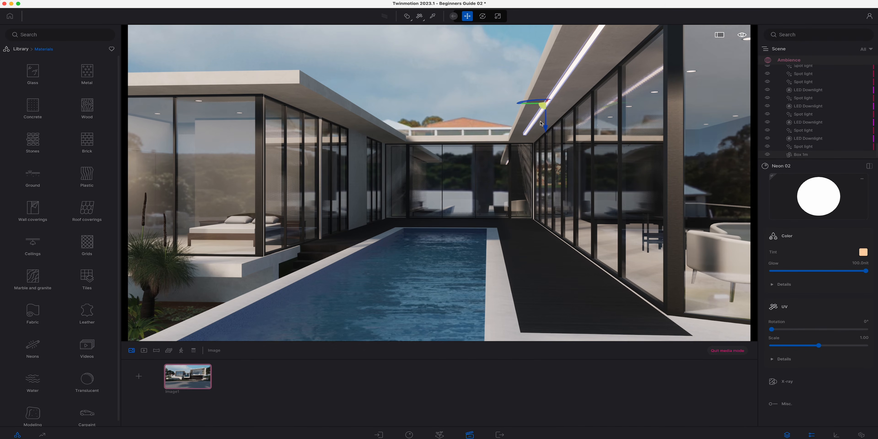
Step: Make one rotated copy of the neon bar, turning it toward the soffit angle of the bedroom wing opposite
key("v")
left_click(517, 103)
left_click_drag(515, 104, 518, 104)
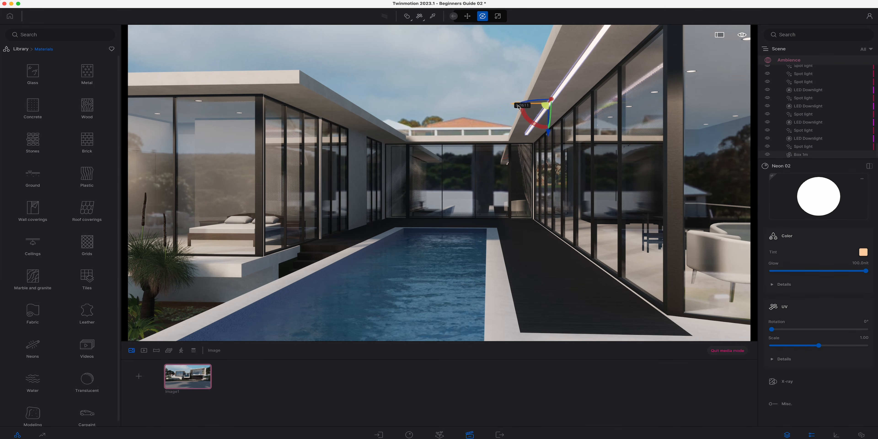
left_click_drag(444, 109, 283, 107, "shift")
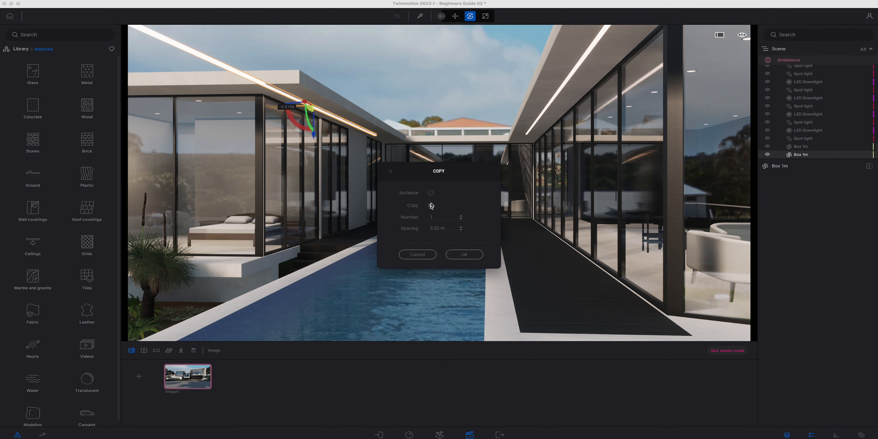
left_click(464, 254)
Step: Move the copied neon bar onto the bedroom wing's roof soffit beside the pool and align it with the soffit edge
key("v")
left_click_drag(304, 101, 328, 115)
key("v")
key("v")
right_click_drag(435, 130, 389, 116)
key("s")
key("a")
key("w")
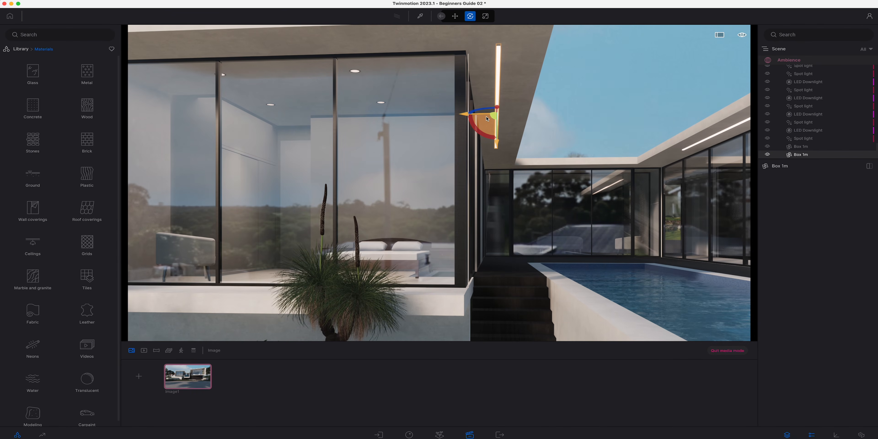
right_click_drag(486, 119, 484, 150)
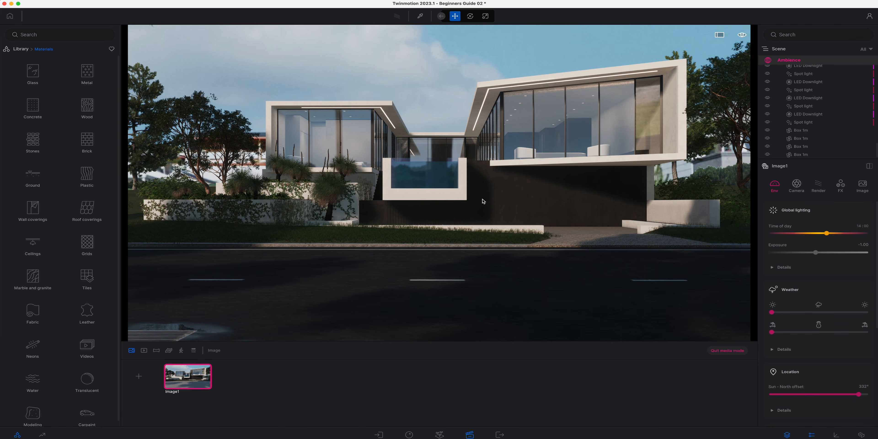
Step: Open the Cars & Vehicles category of the Sketchfab library
left_click(21, 49)
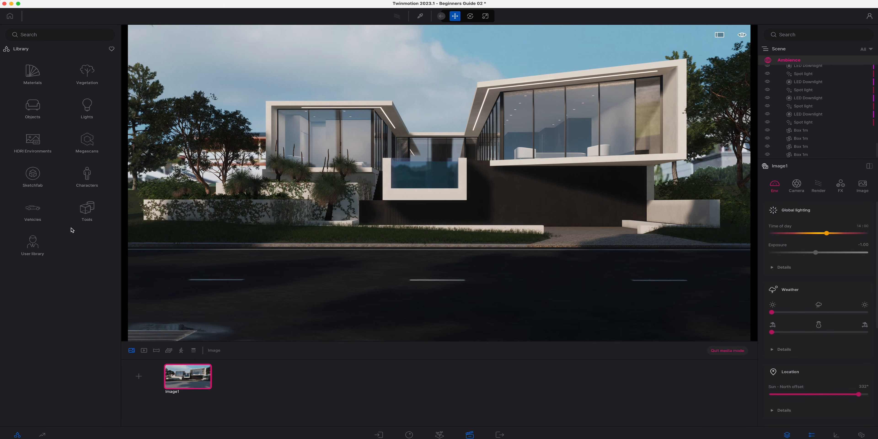
left_click(33, 175)
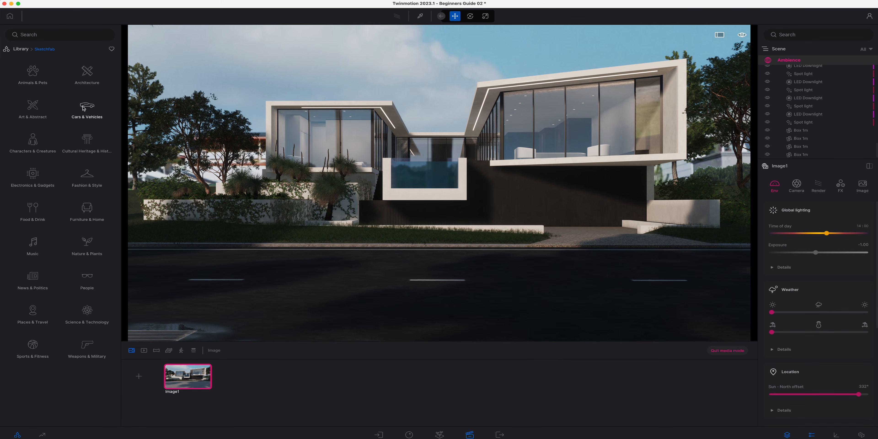
left_click(84, 107)
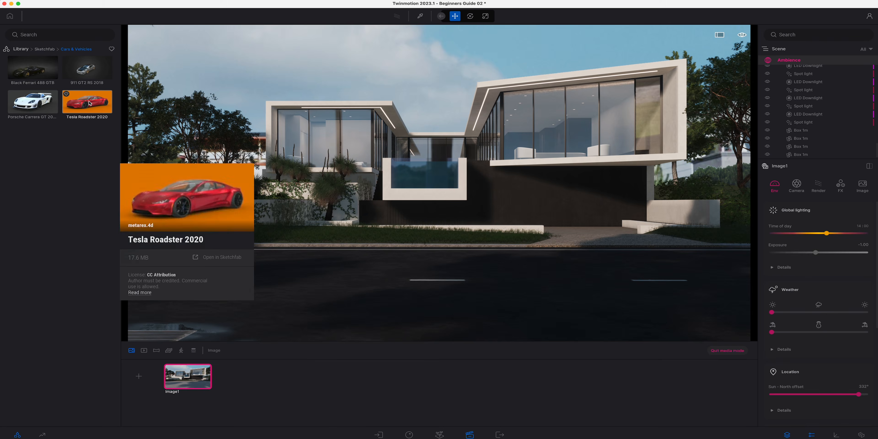
mouse_move(36, 98)
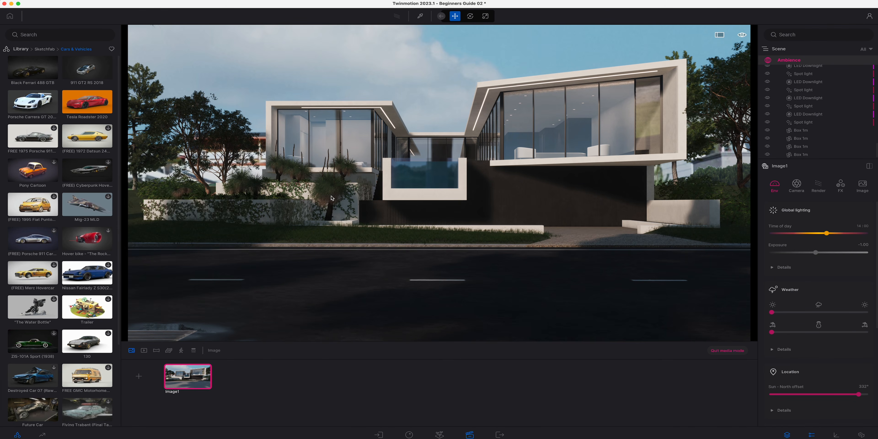
Step: Place the Black Ferrari 488 GTB on the cobbled driveway and adjust its position in front of the dark garage wall
key("w")
right_click_drag(553, 265, 634, 267)
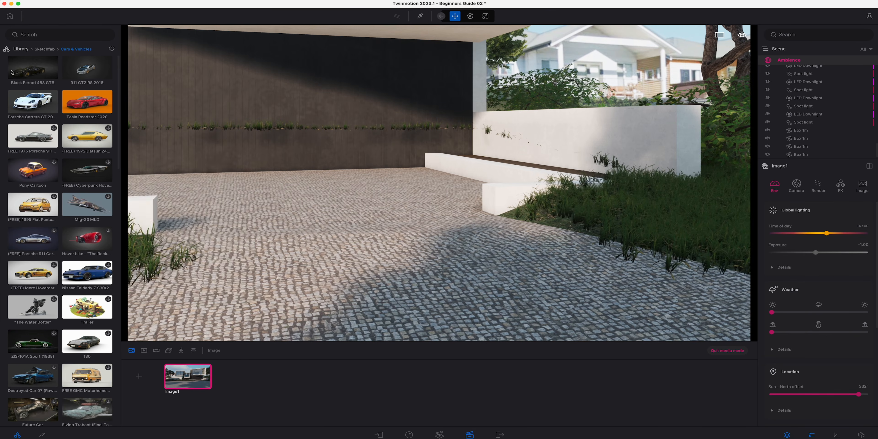
mouse_move(36, 73)
left_click_drag(36, 73, 399, 193)
key("a")
mouse_move(467, 183)
left_mouse_down()
mouse_move(479, 187)
mouse_move(469, 186)
left_mouse_up()
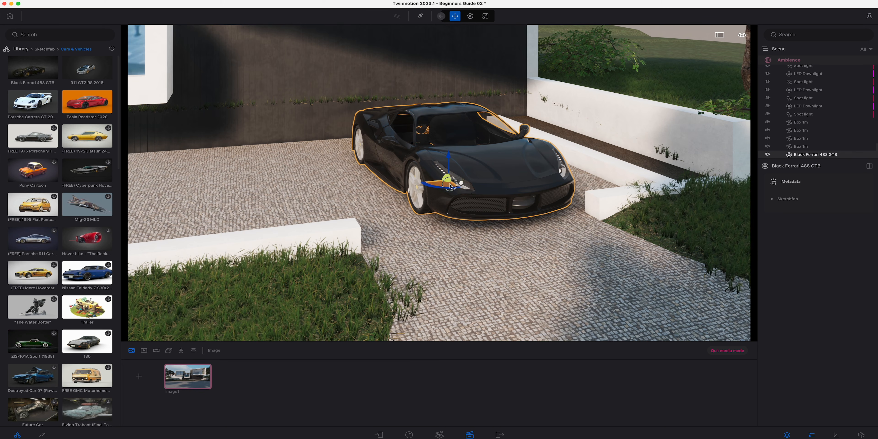
left_click_drag(457, 184, 475, 177)
key("Escape")
key("s")
right_click_drag(444, 254, 238, 38)
key("d")
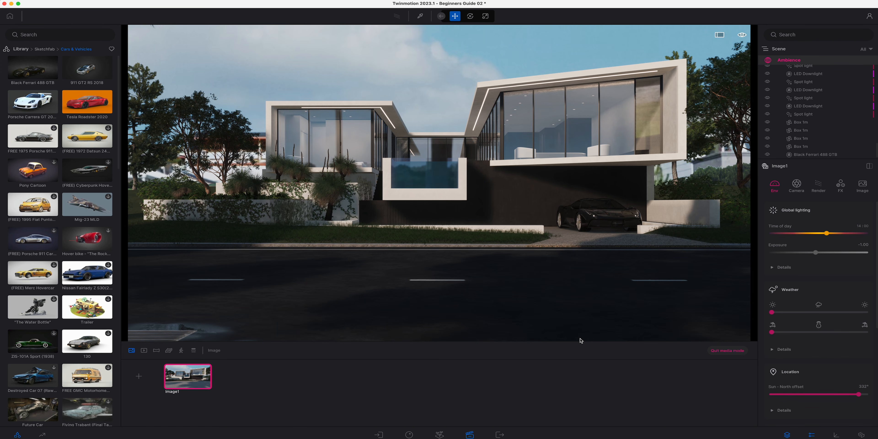
Step: Create a video whose first keyframe shows the house at an angle from the street on the bedroom-wing side
left_click(145, 352)
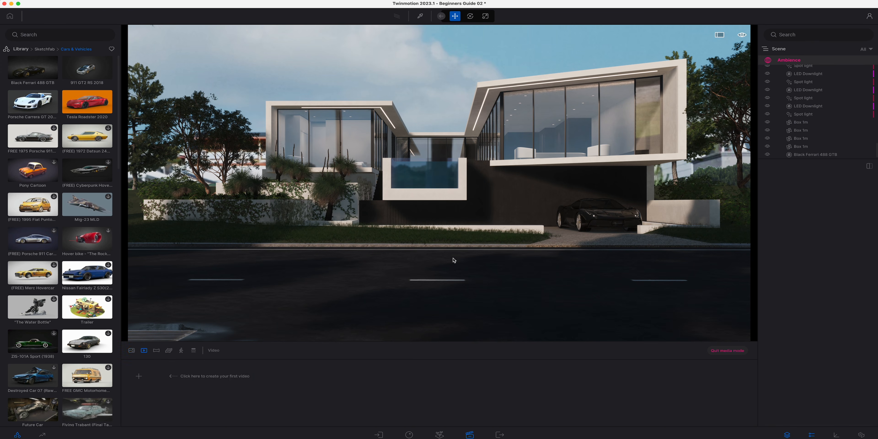
key("a")
right_click_drag(453, 263, 540, 263)
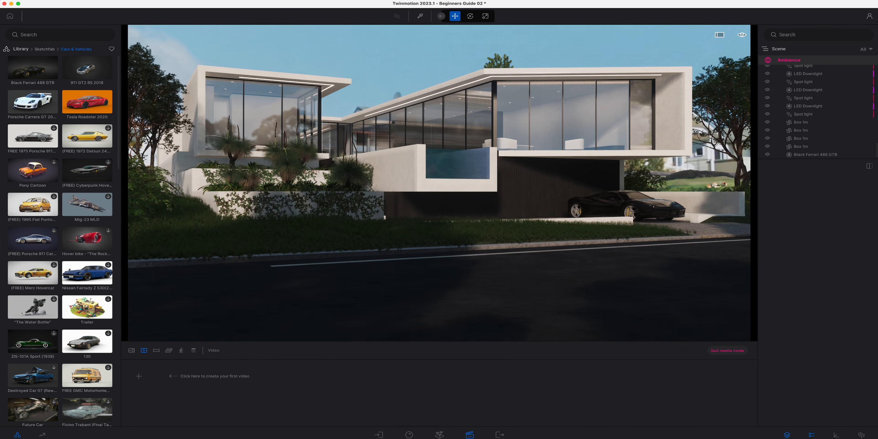
key("a")
key("s")
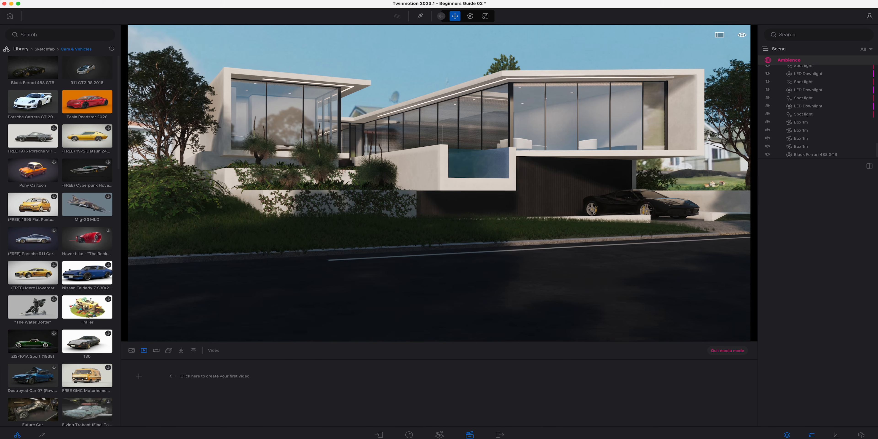
left_click(139, 377)
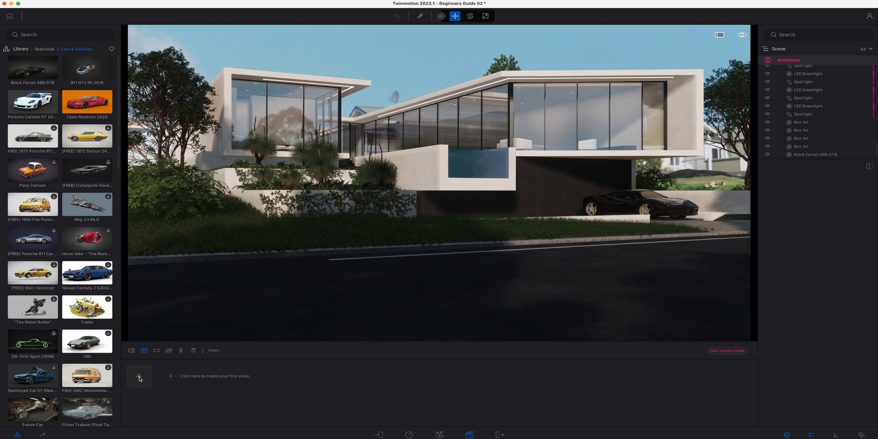
Step: Add a second keyframe showing the house from the street on the driveway side, and preview the camera move
key("d")
right_click_drag(451, 243, 297, 240)
key("s")
key("d")
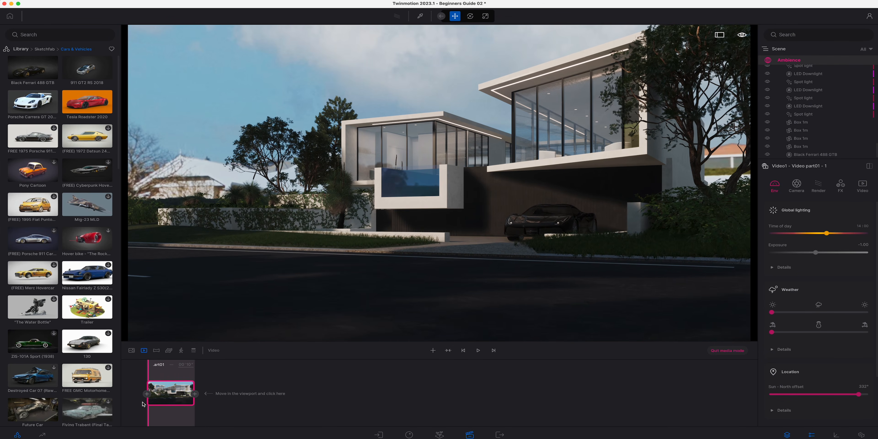
left_click(195, 395)
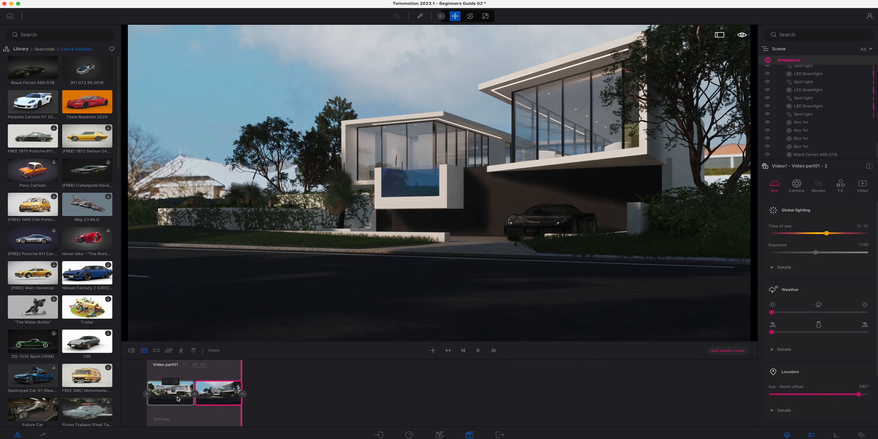
left_click(477, 351)
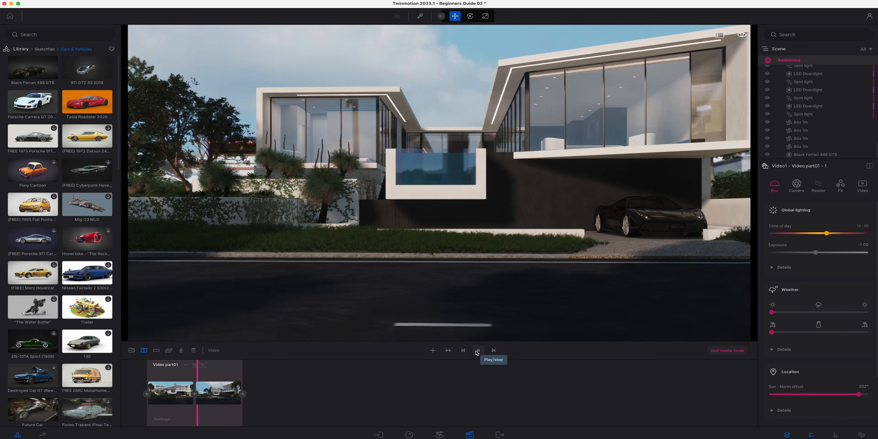
left_click(477, 351)
Step: Lengthen the duration of Video part01 and play it from its first keyframe
double_click(202, 364)
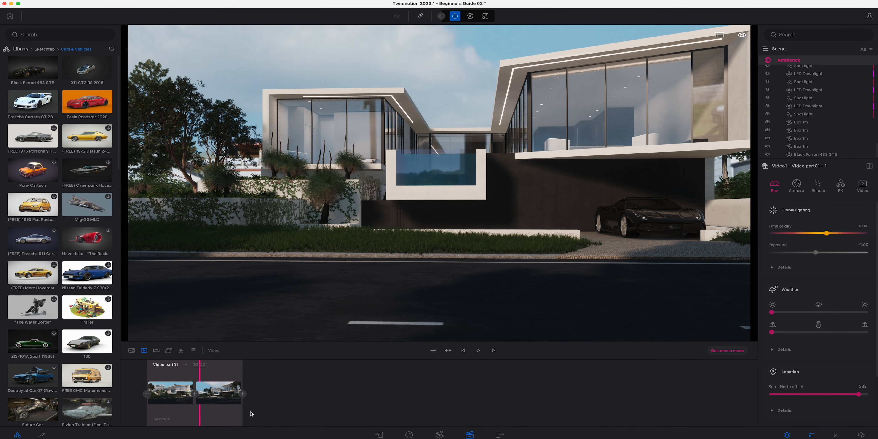
left_click(170, 392)
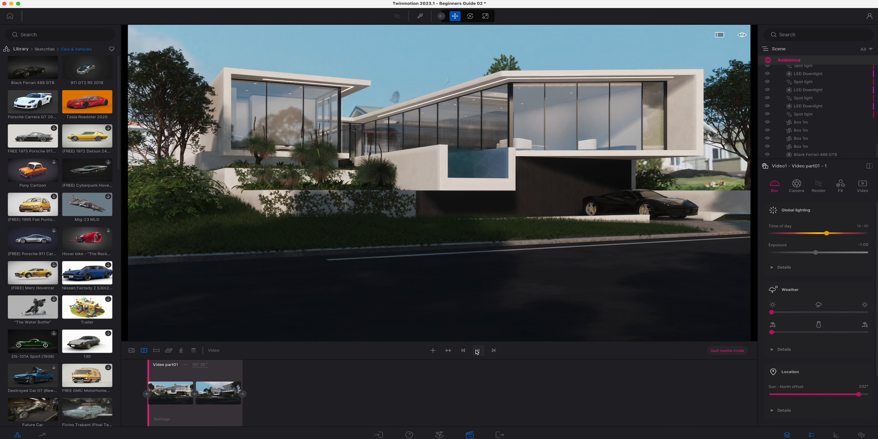
left_click(477, 352)
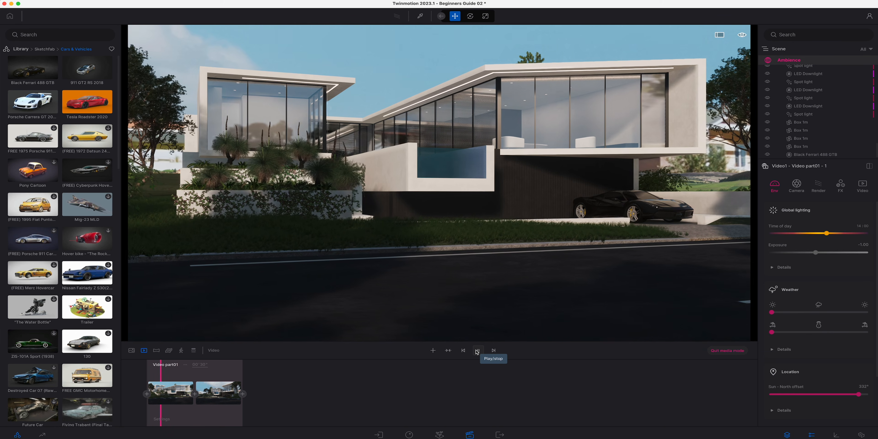
left_click(477, 351)
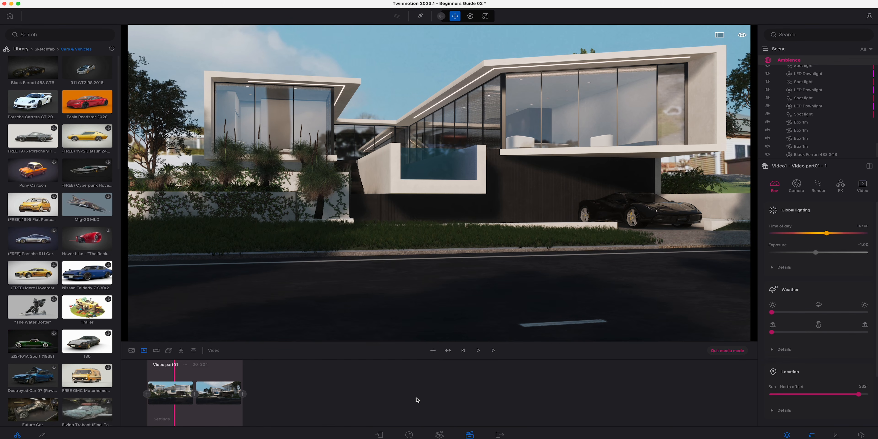
Step: Add a second video part starting from a low view over the pool, centred between the two wings
key("d")
right_click_drag(444, 212, 419, 212)
key("e")
key("w")
key("a")
key("e")
key("q")
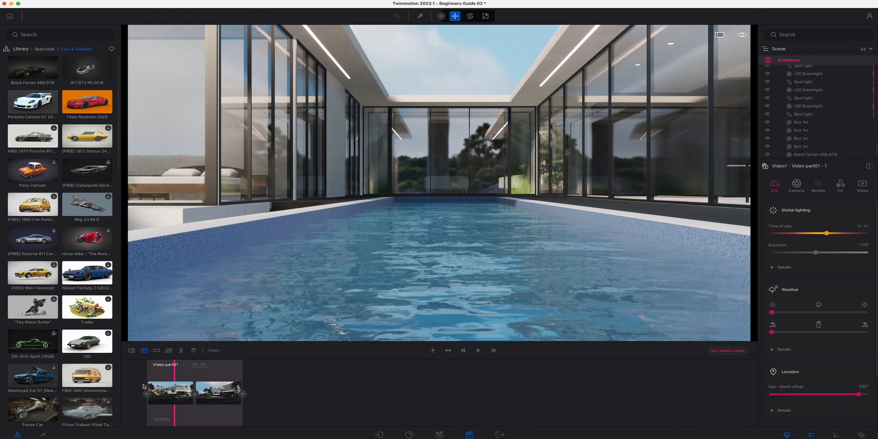
left_click(433, 351)
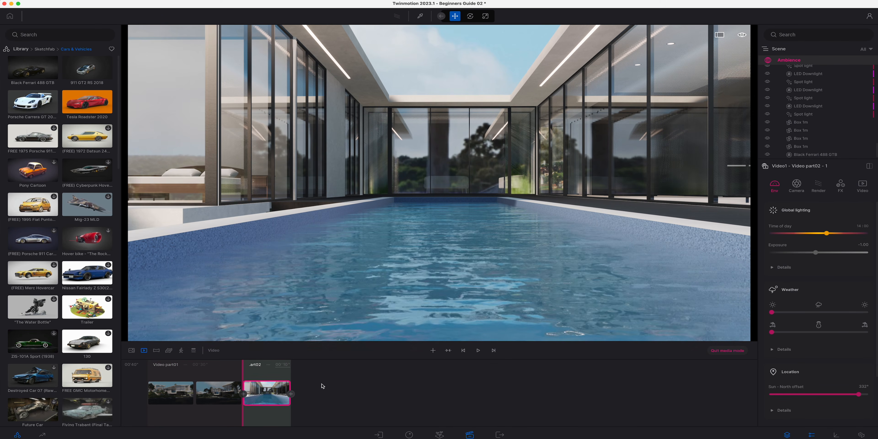
Step: Add a closing keyframe to Video part02 pulled straight back to the street, and preview the video
key("s")
key("s")
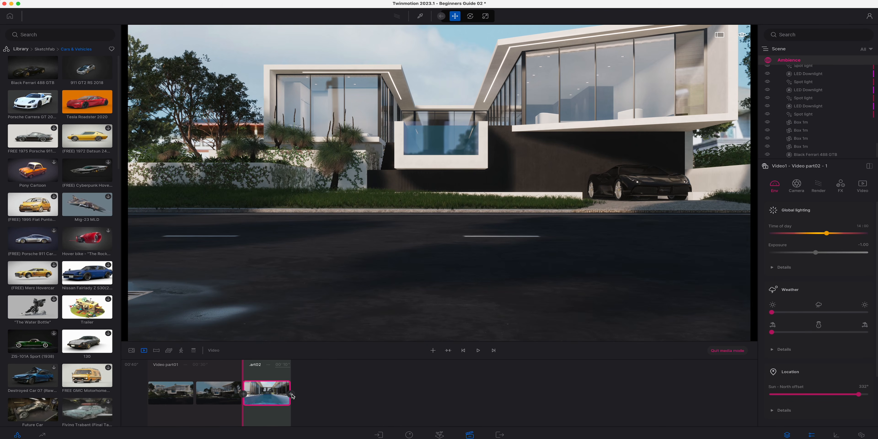
left_click(291, 394)
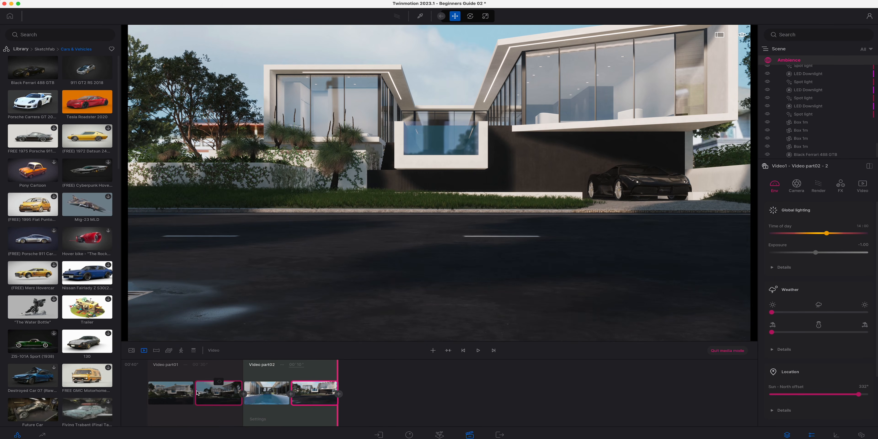
left_click(218, 392)
left_click(478, 351)
Step: Select Image1 and the video for local export and go to the command that starts the export
left_click(499, 435)
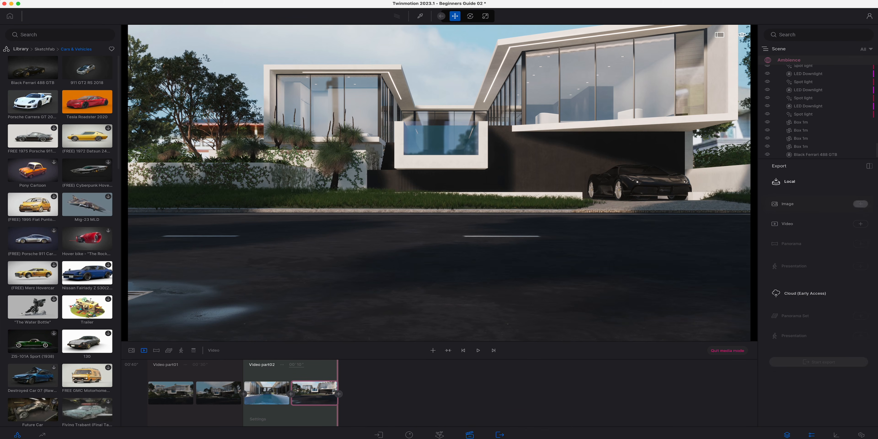
left_click(861, 204)
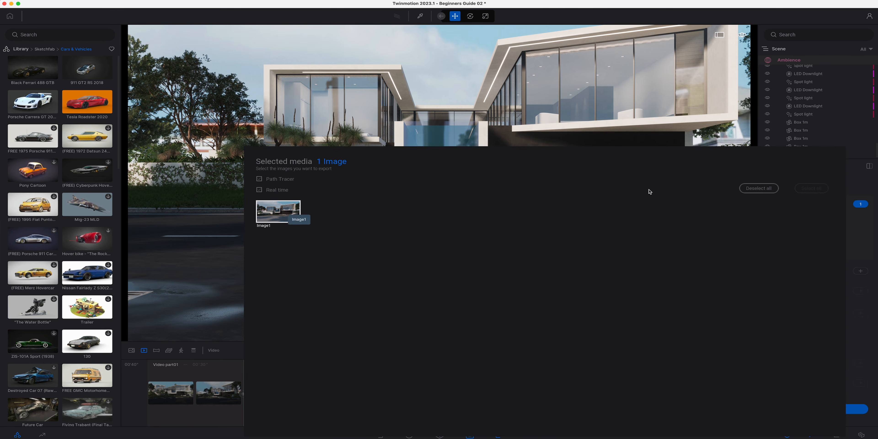
left_click(860, 271)
left_click(290, 214)
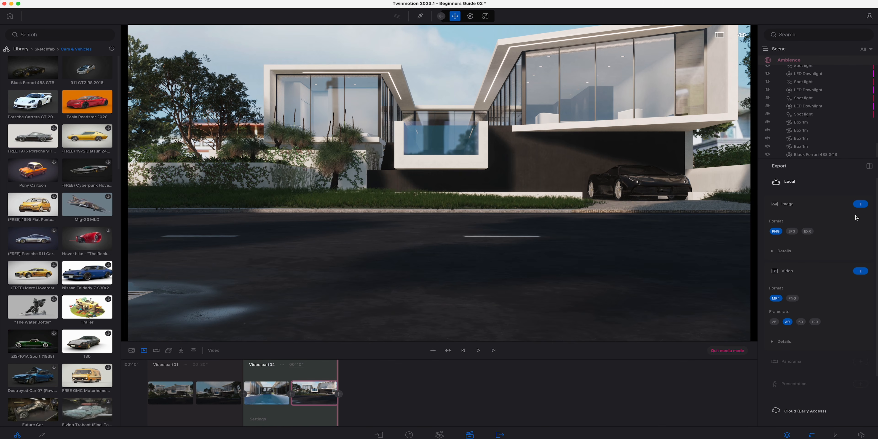
scroll(840, 265, "down", 4)
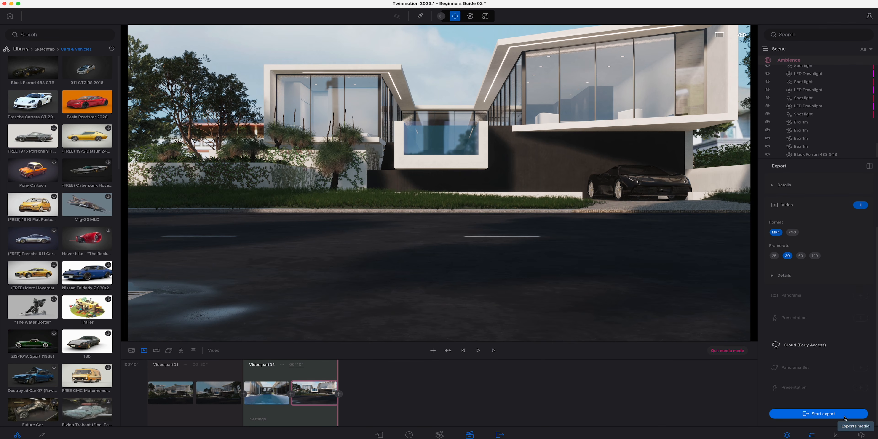